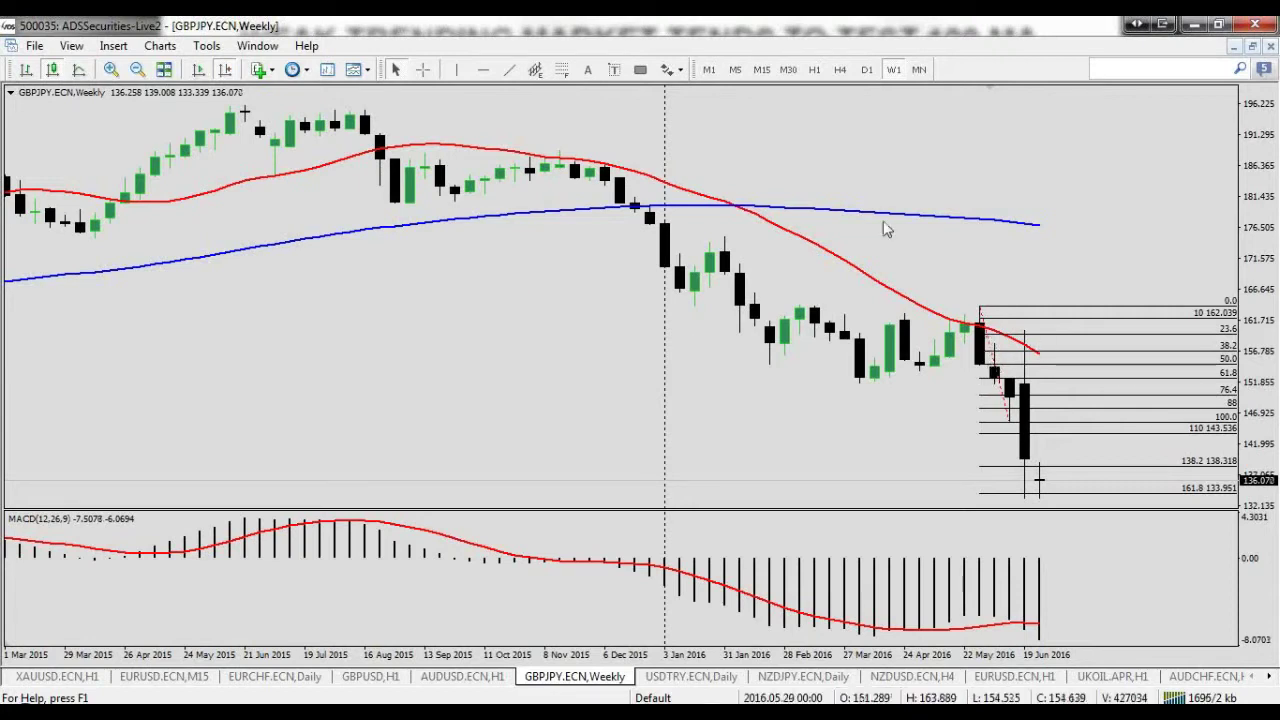
Draw a Fibonacci retracement over the August 2015 drop on the weekly GBPJPY chart, with the 0.0 level at the swing high
left_click(562, 69)
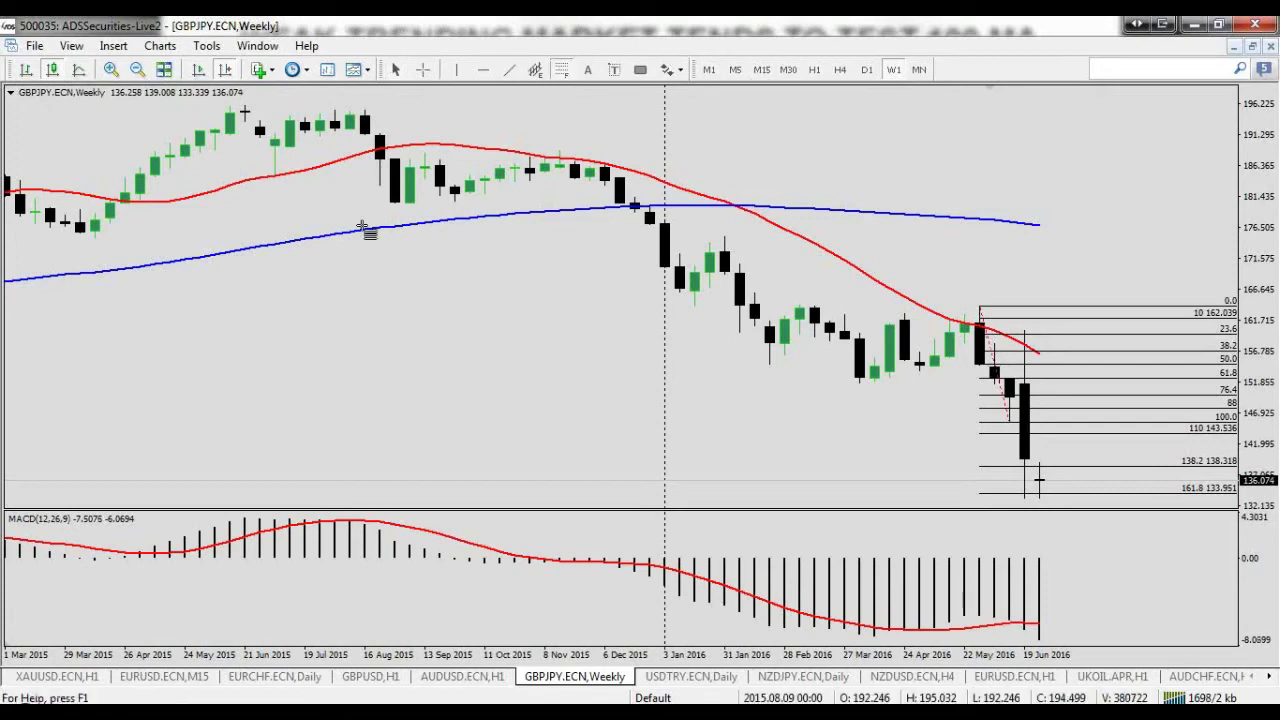
left_click_drag(395, 210, 367, 116)
middle_click(336, 267)
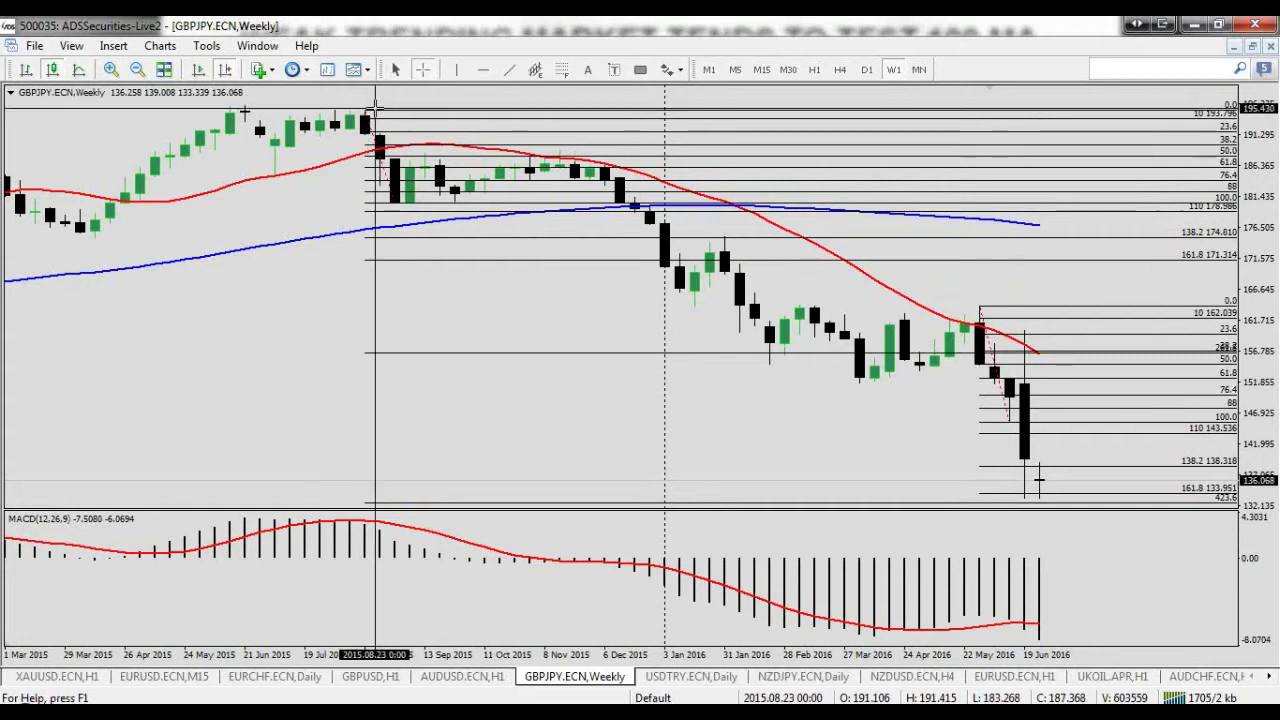
middle_click(338, 245)
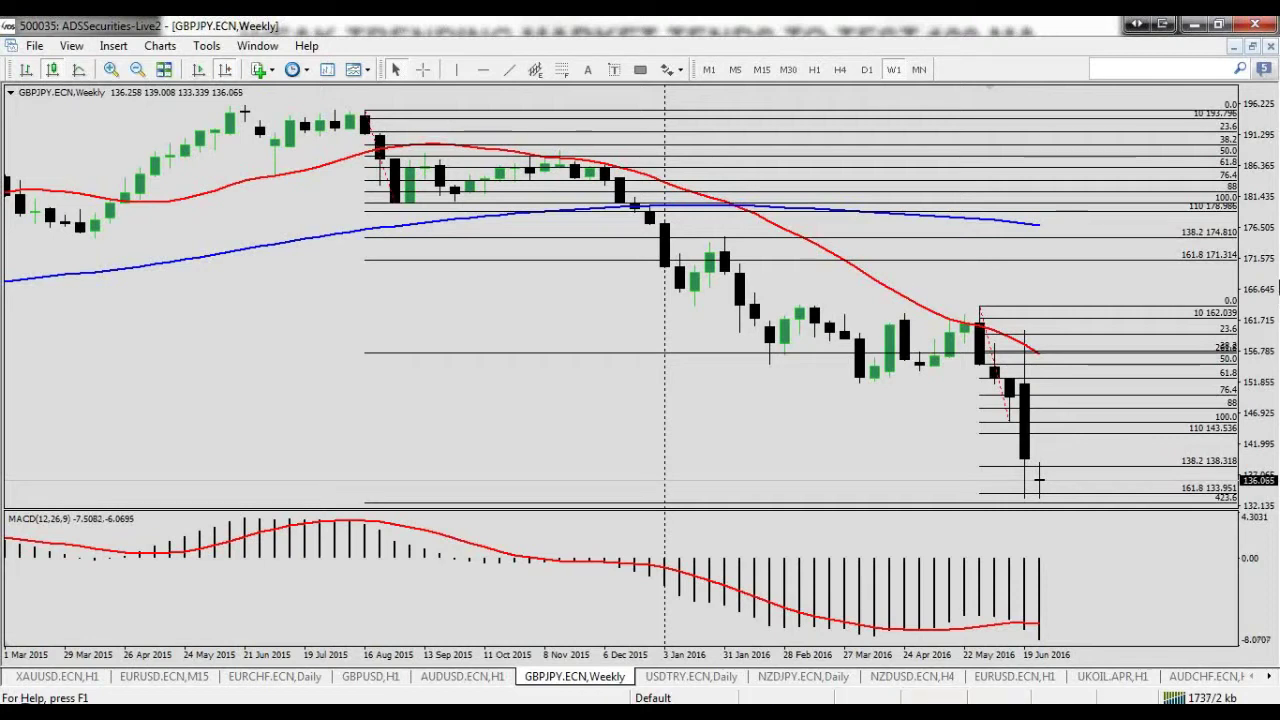
left_click(1276, 712)
left_click(1276, 712)
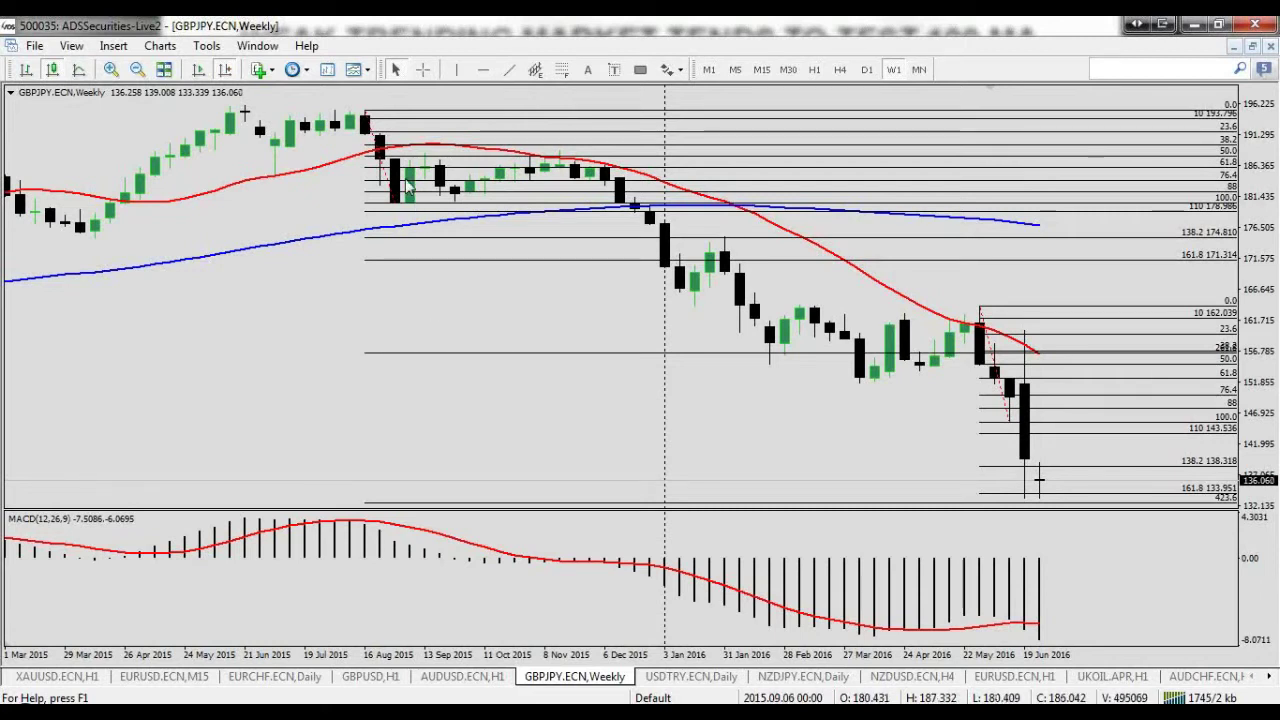
mouse_move(368, 138)
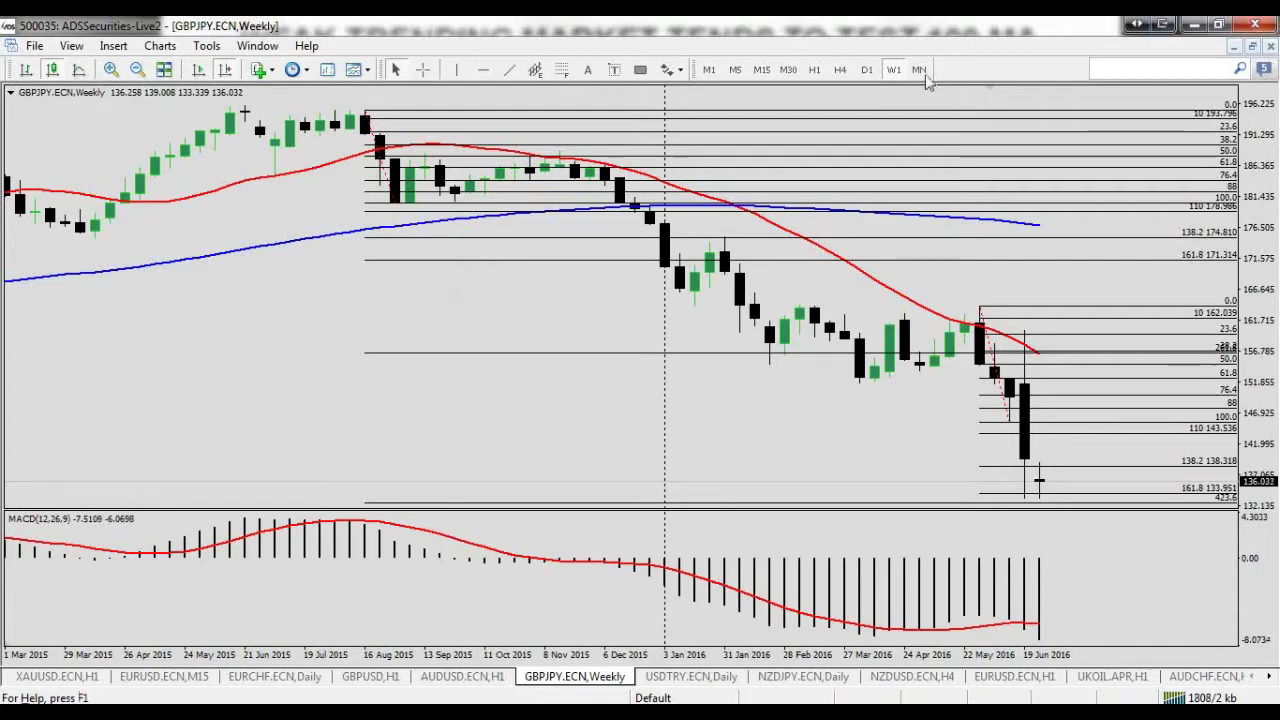
Switch the GBPJPY chart to the daily timeframe and show the August to December 2015 candles around the Fibonacci levels
left_click(868, 70)
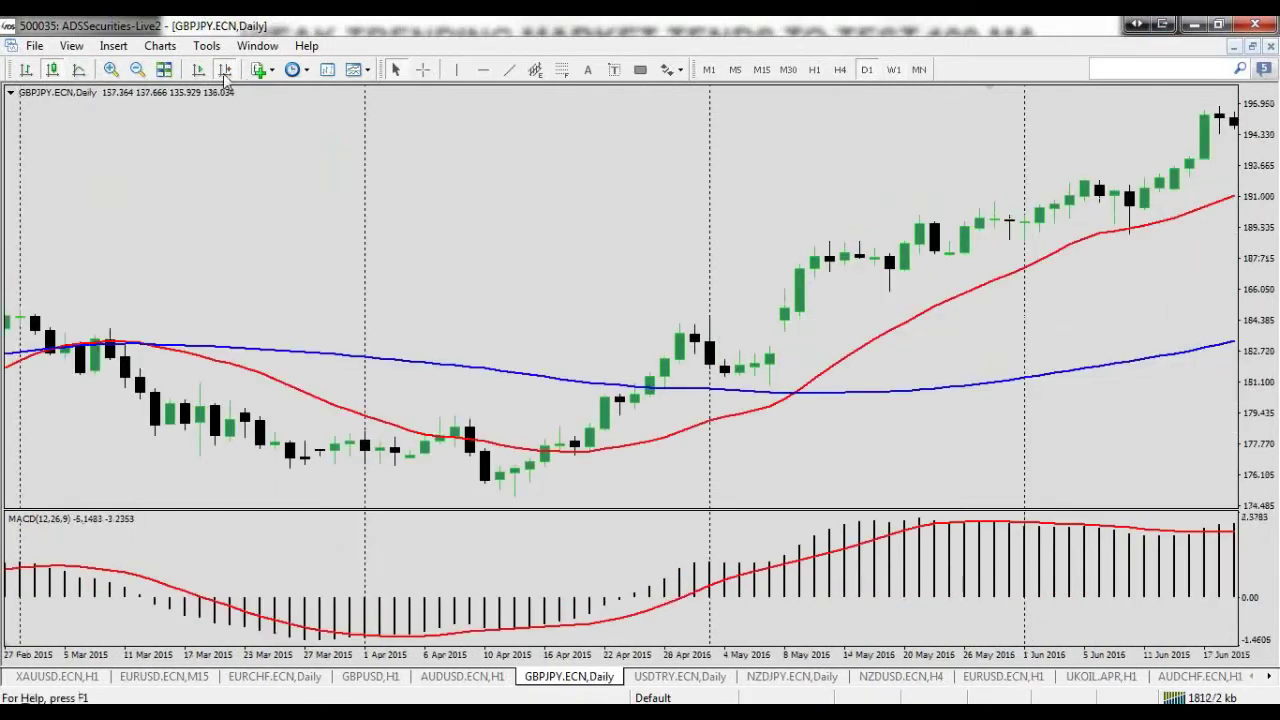
left_click_drag(321, 165, 350, 320)
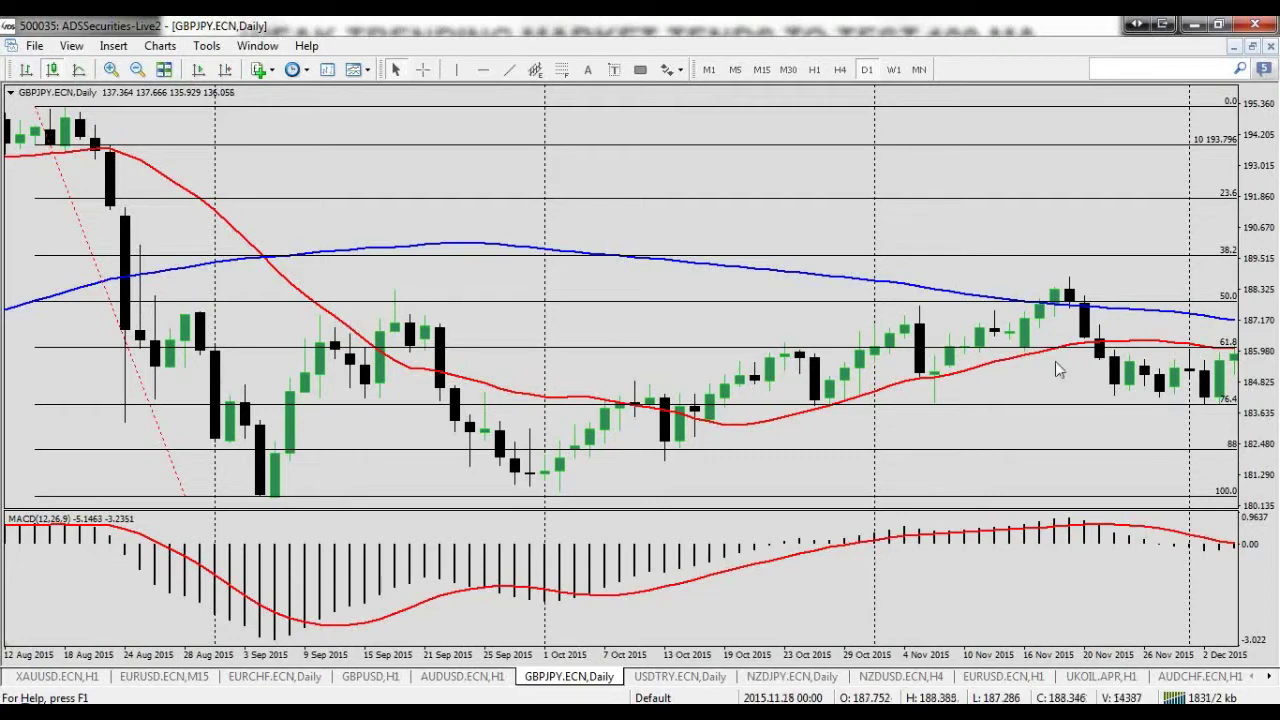
scroll(1060, 380, "down", 3)
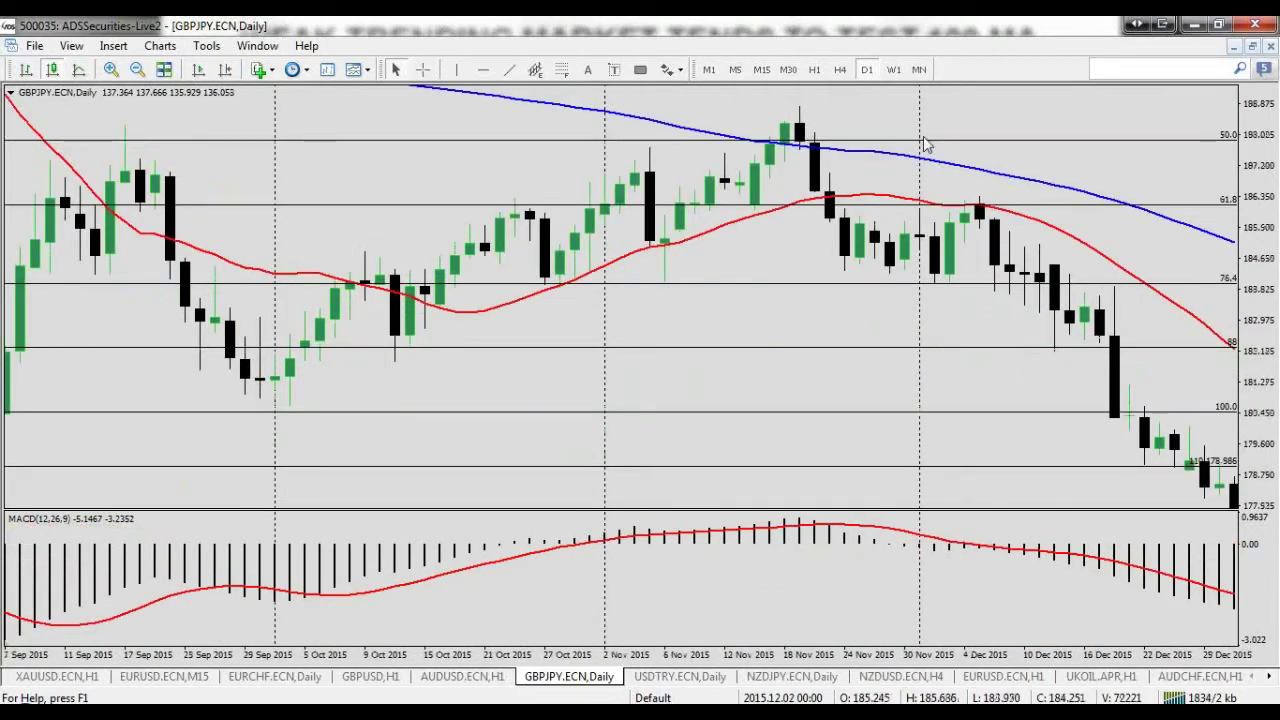
mouse_move(874, 160)
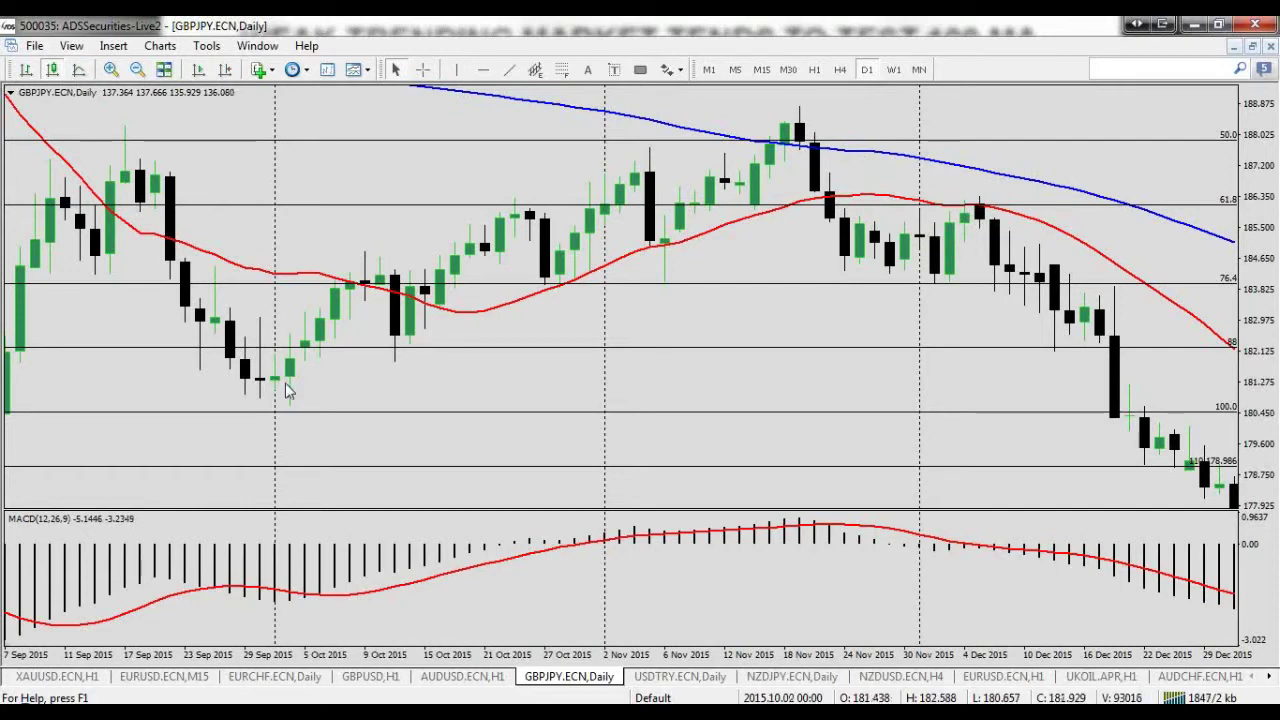
Measure the price move between the early September 2015 low and the mid-August 2015 high with the crosshair
scroll(212, 388, "up", 10)
middle_click(371, 390)
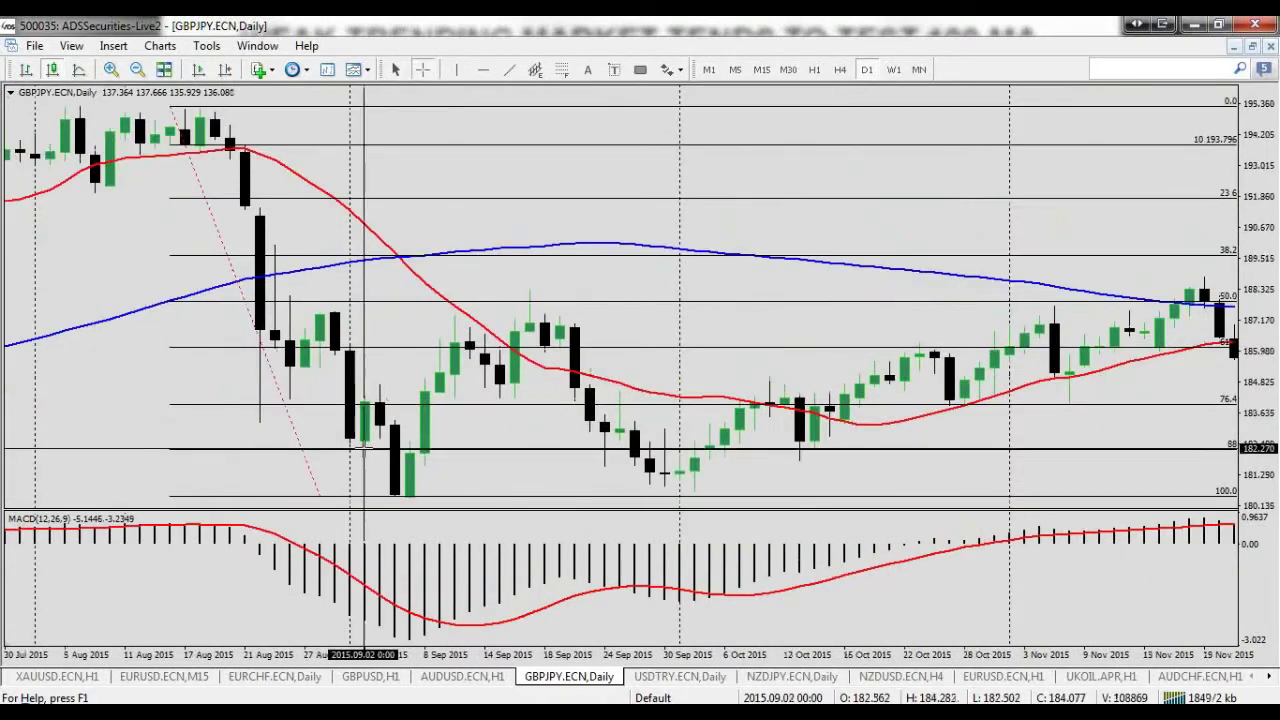
left_click_drag(390, 392, 197, 100)
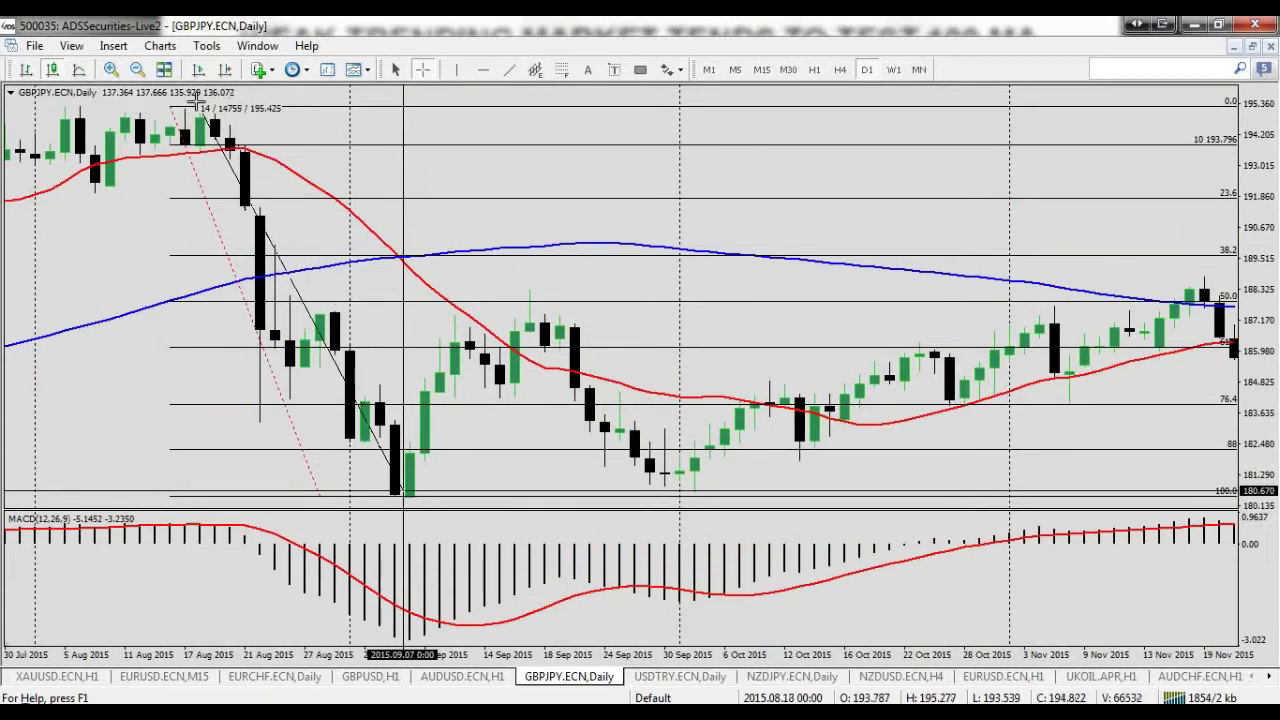
left_click_drag(197, 100, 1162, 278)
scroll(800, 383, "right", 4)
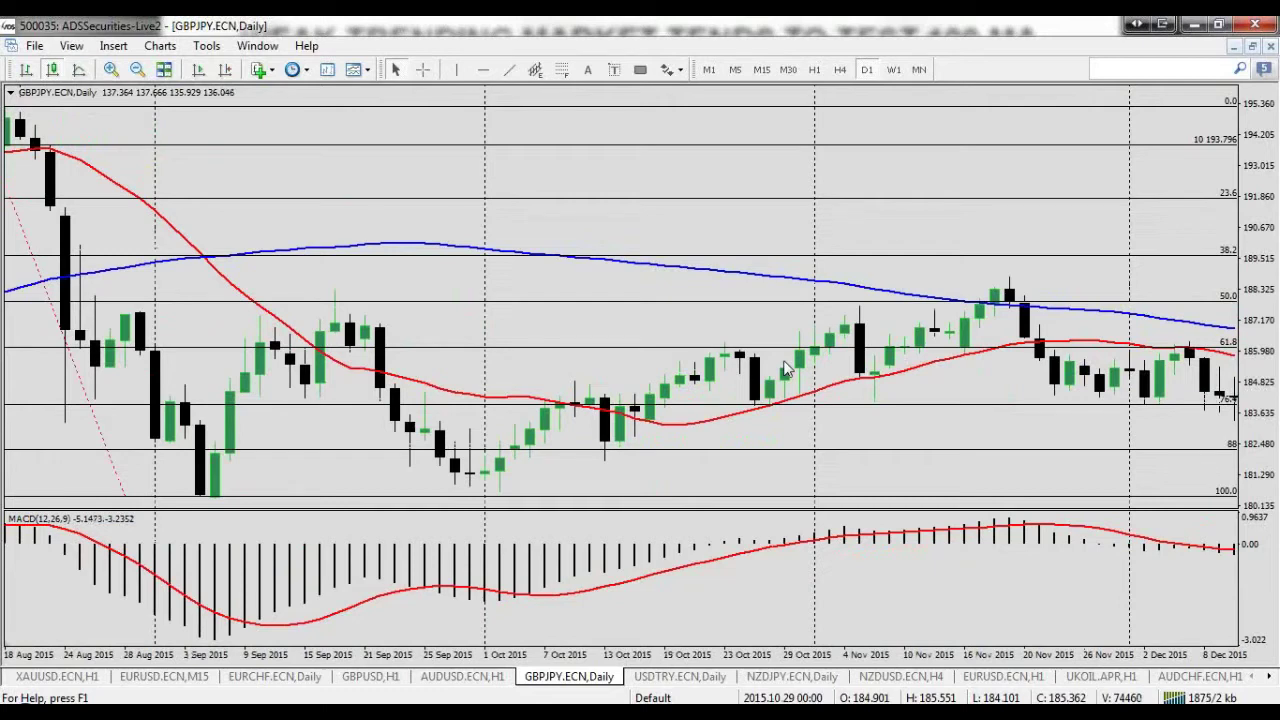
Examine where price tests the blue moving average near the 50.0 Fibonacci level and read the 19 November 2015 candle's prices
scroll(885, 405, "down", 3)
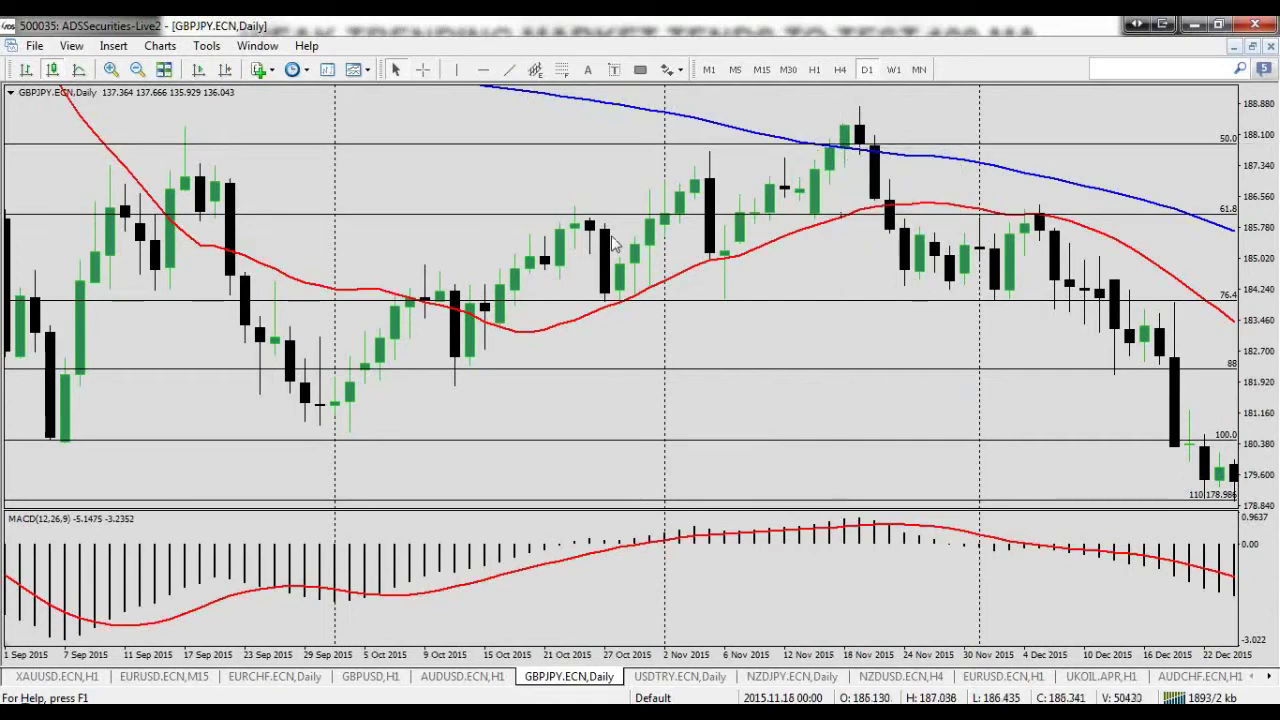
scroll(608, 254, "up", 5)
scroll(563, 271, "down", 4)
scroll(600, 275, "up", 1)
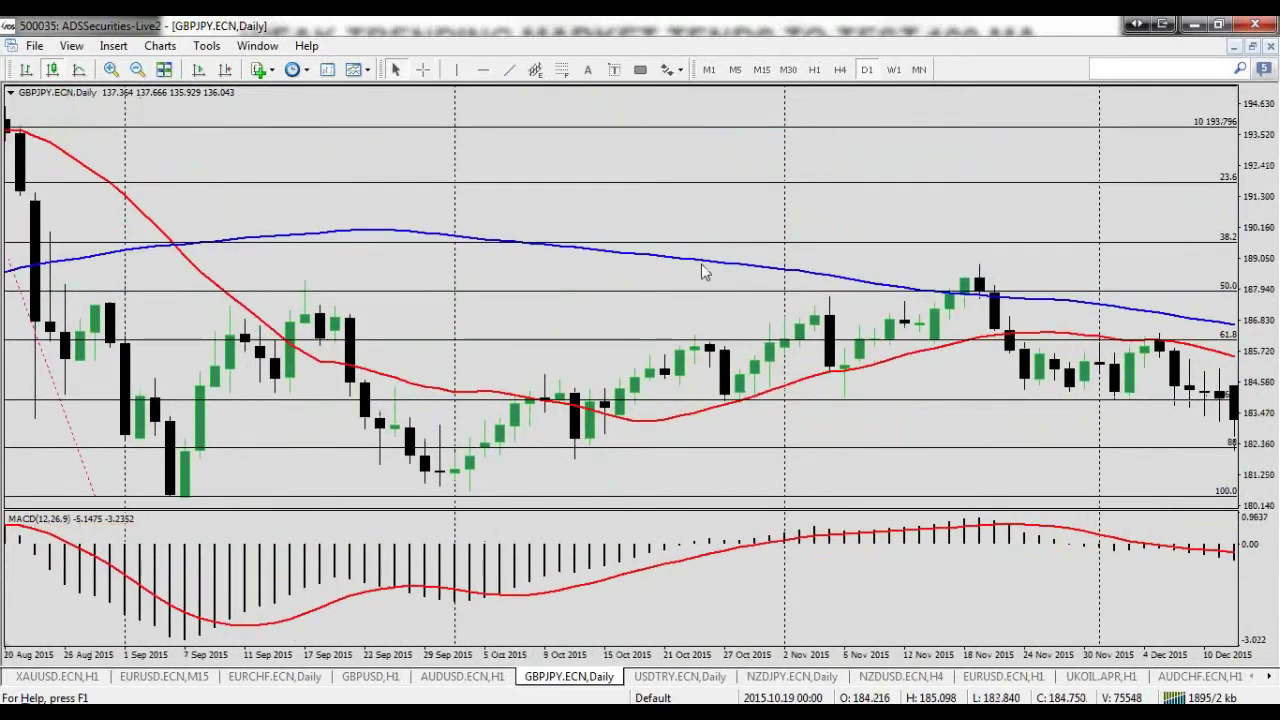
mouse_move(957, 305)
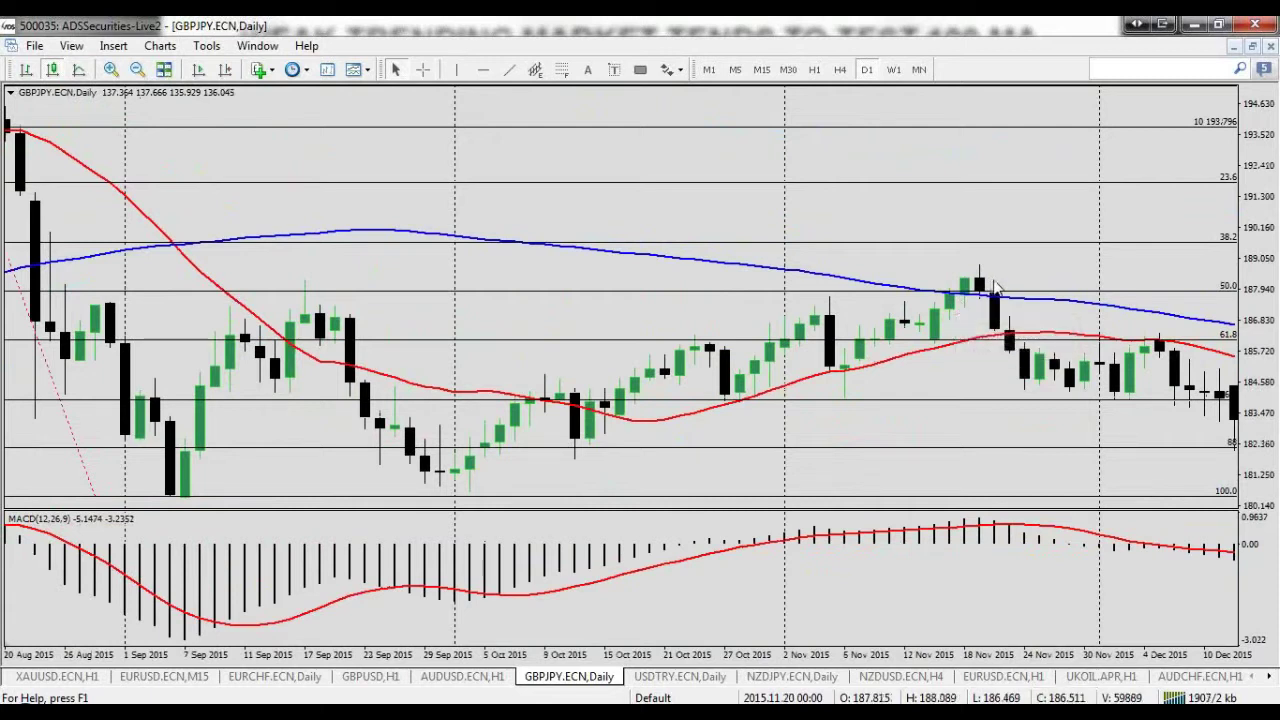
key("ctrl+f")
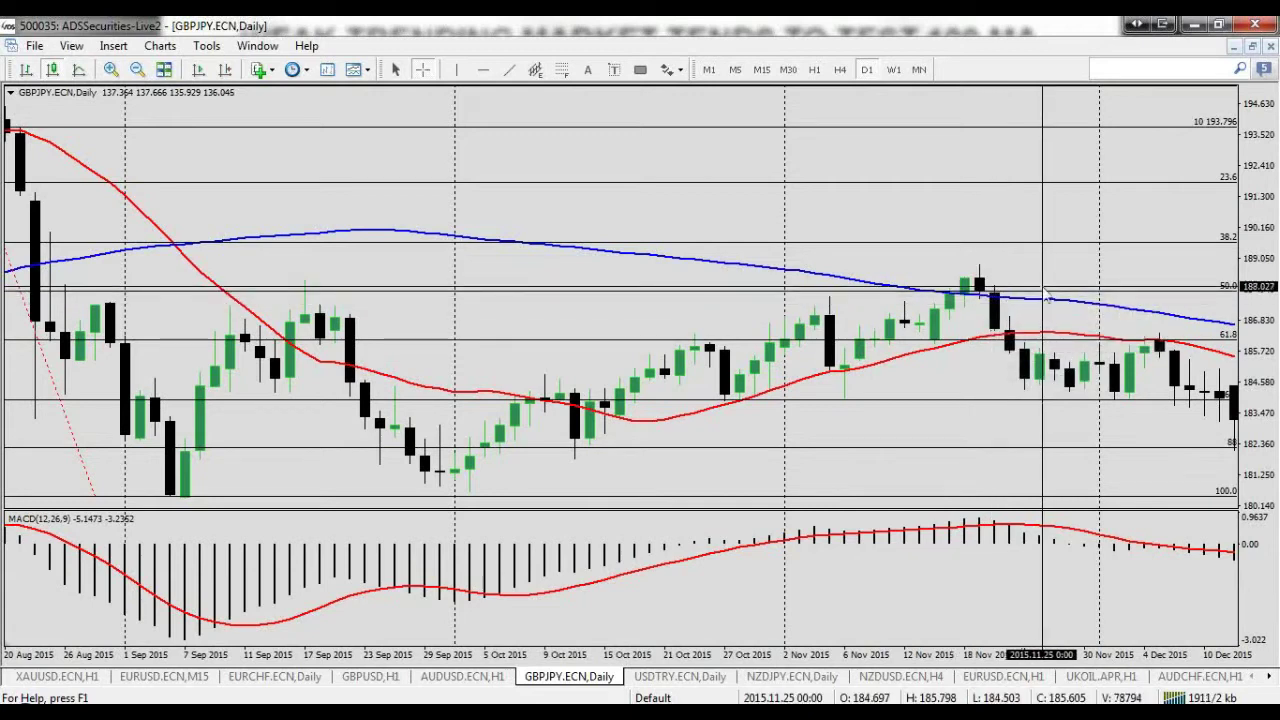
key("Escape")
mouse_move(978, 300)
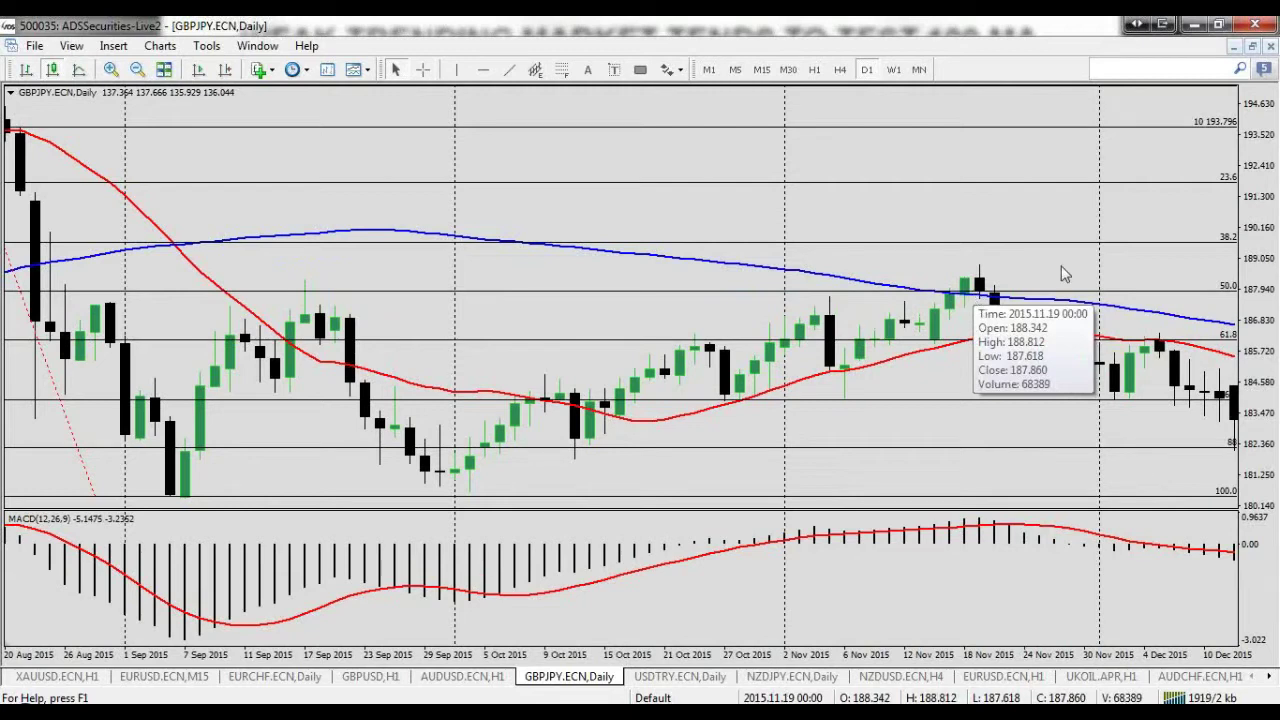
Read the 100-period moving average's value at the 20 November and 18 November 2015 candles
middle_click(996, 288)
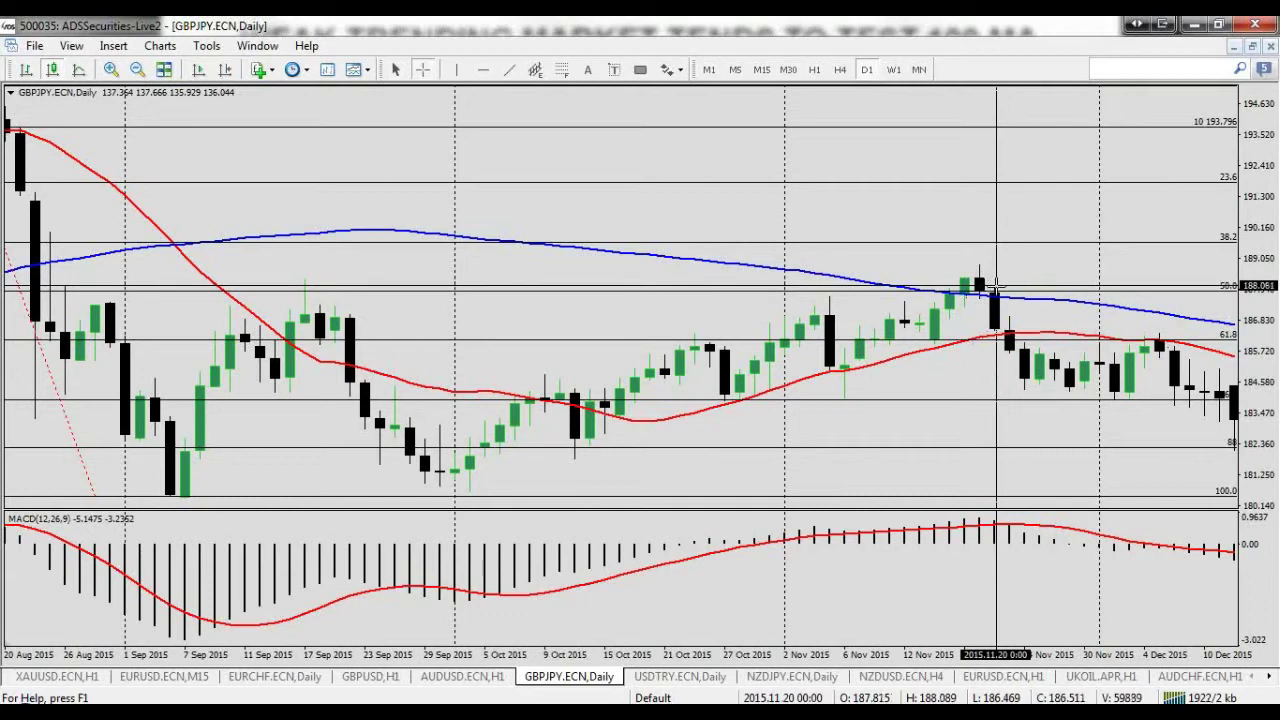
mouse_move(1005, 296)
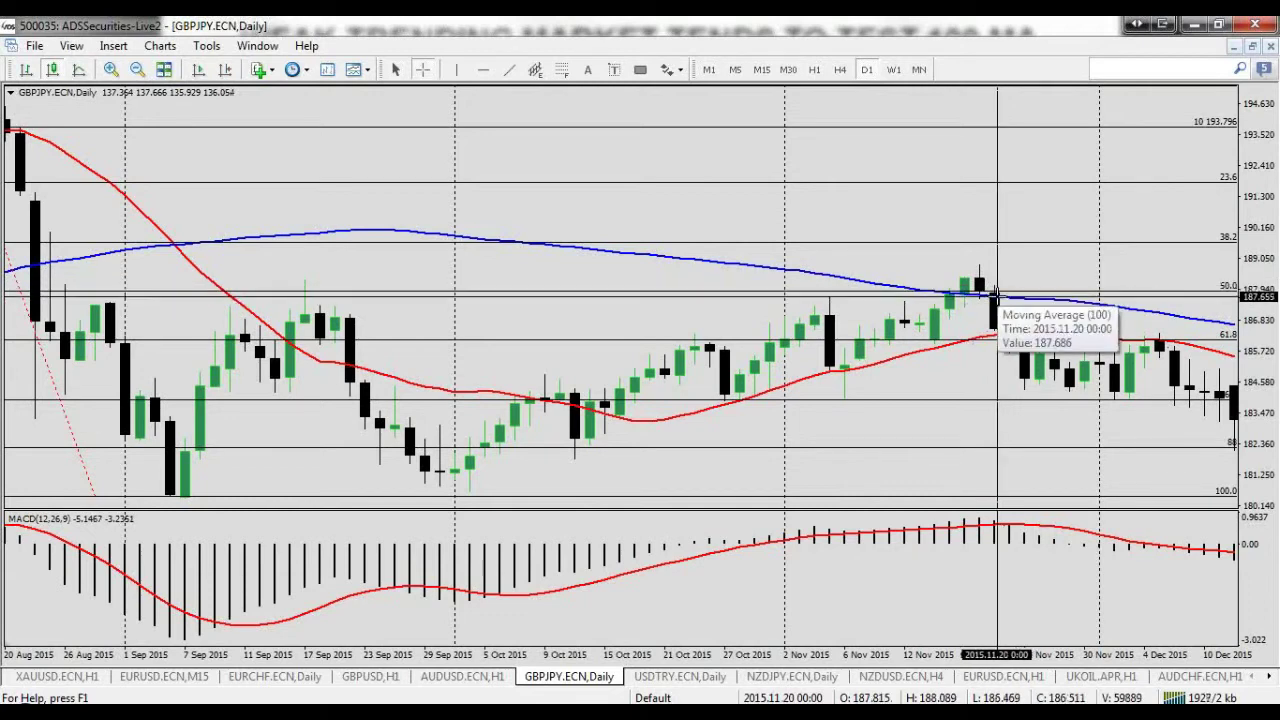
middle_click(990, 289)
middle_click(955, 294)
mouse_move(975, 297)
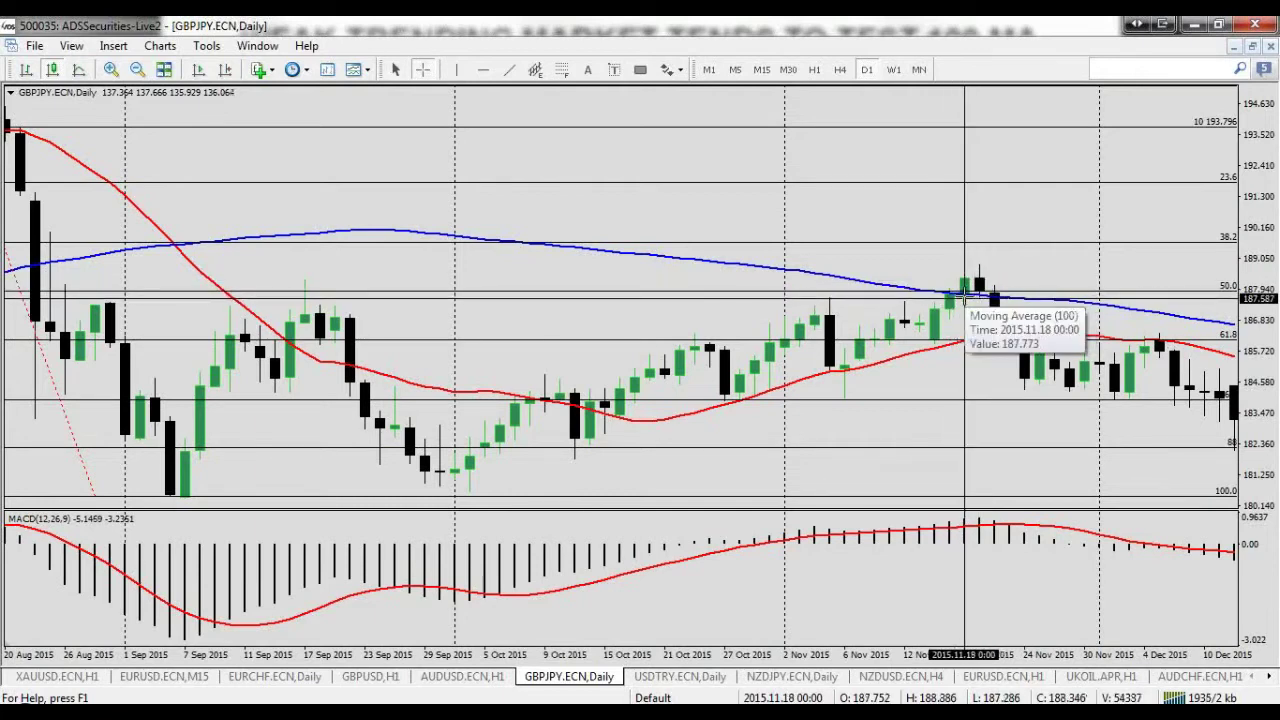
middle_click(964, 298)
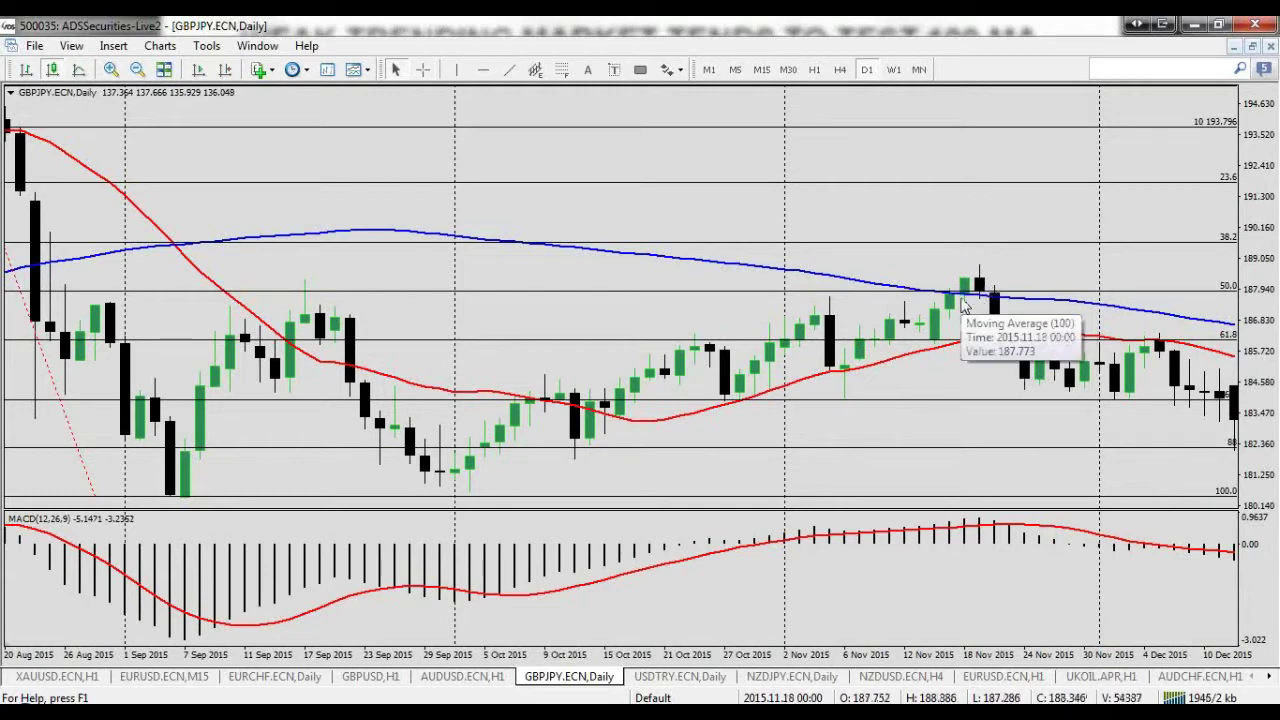
middle_click(961, 290)
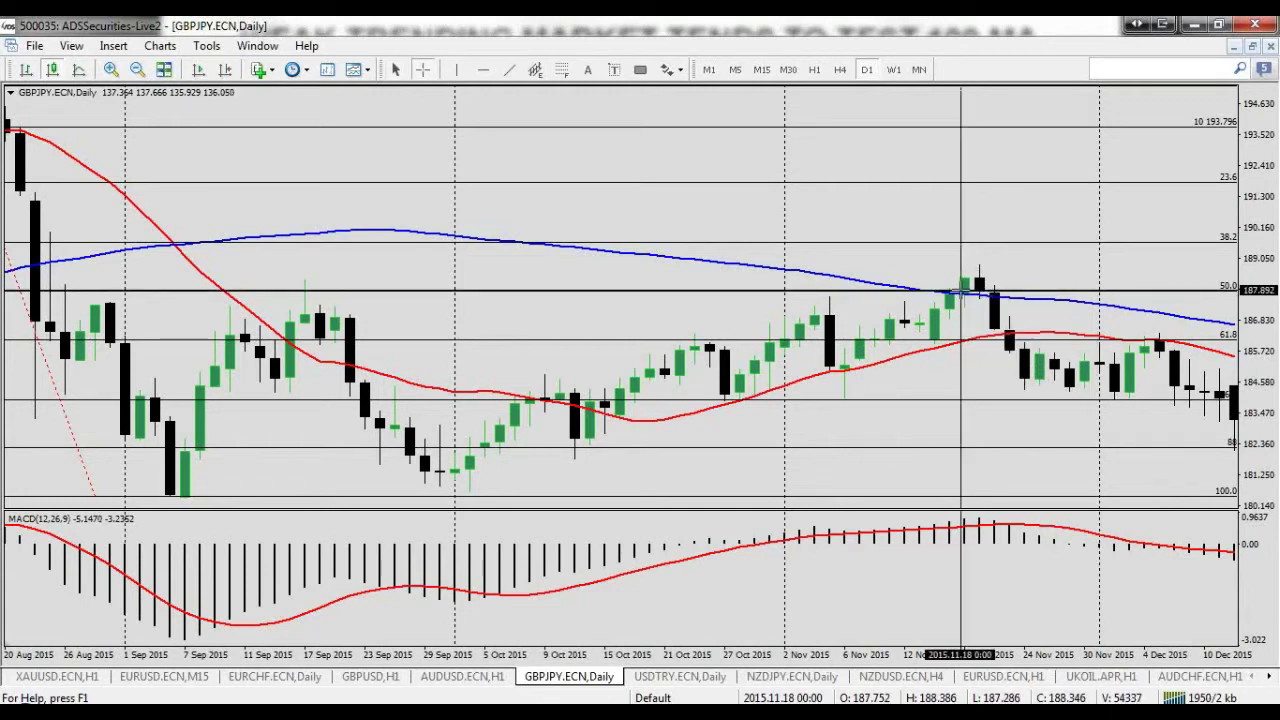
middle_click(1024, 358)
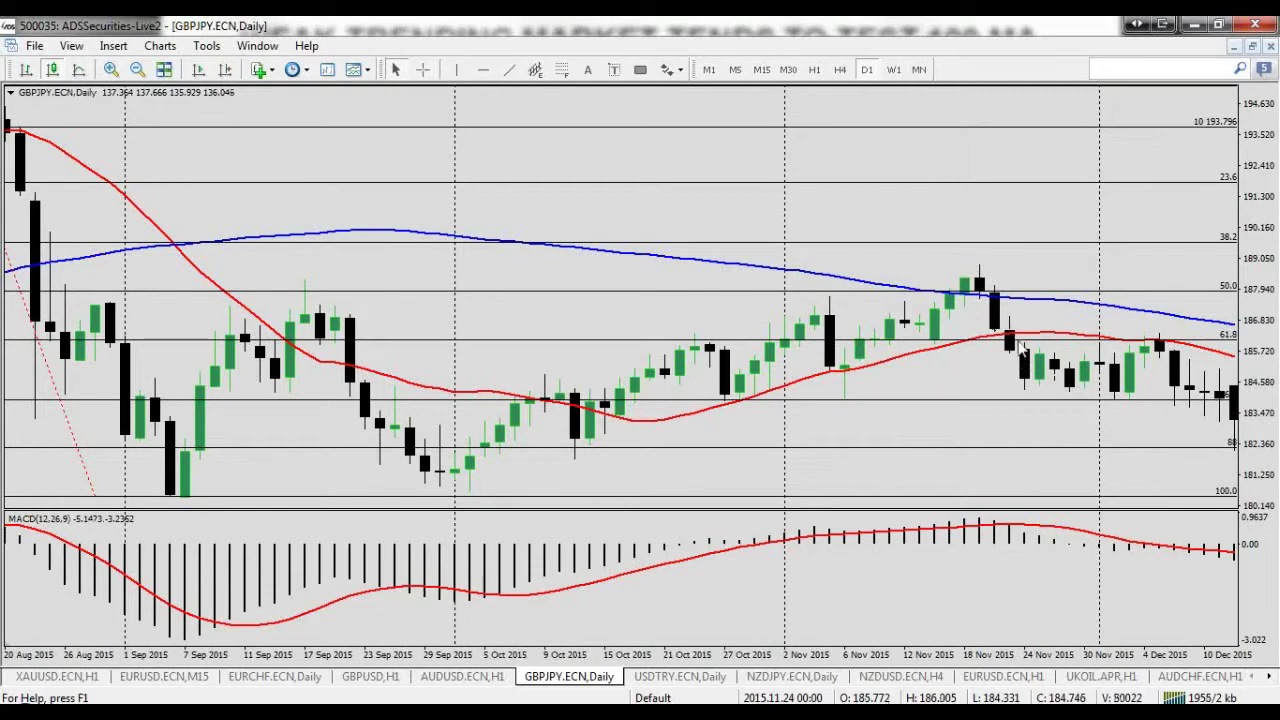
Measure the drop from the 50.0 Fibonacci level at the 20 November 2015 candle down to the 23 November candle
middle_click(1001, 293)
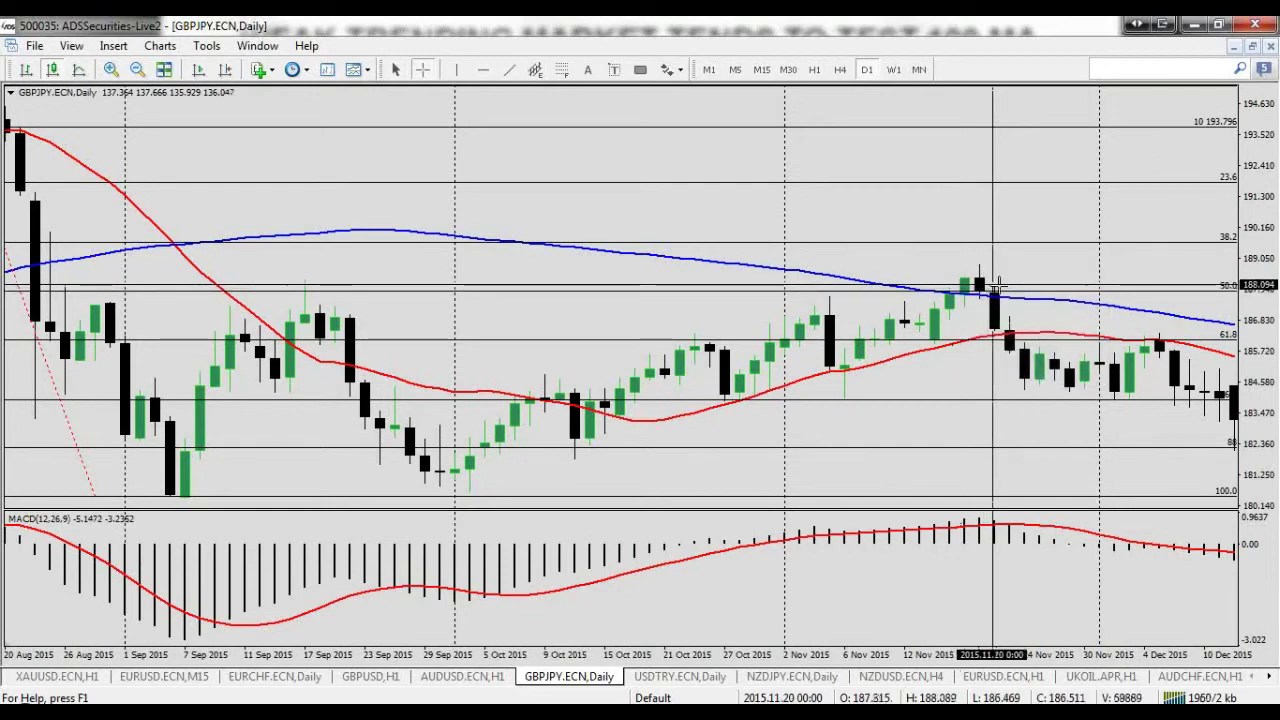
middle_click(993, 292)
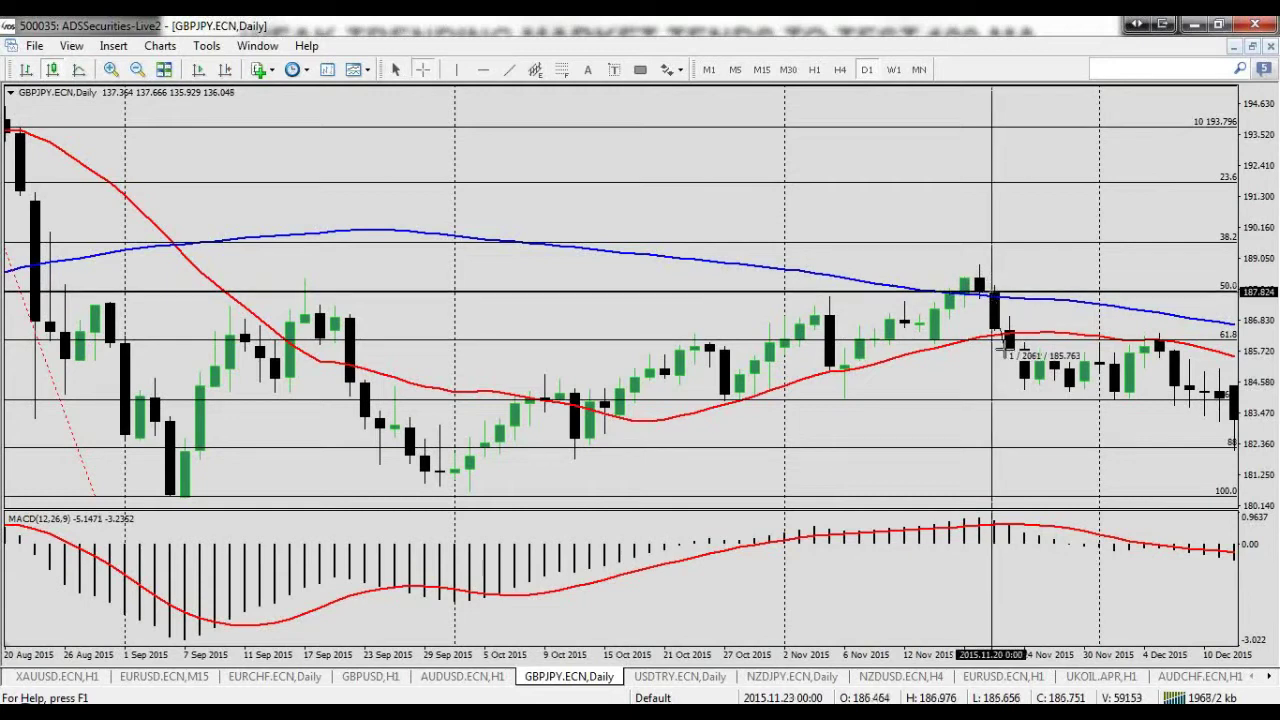
middle_click(1010, 306)
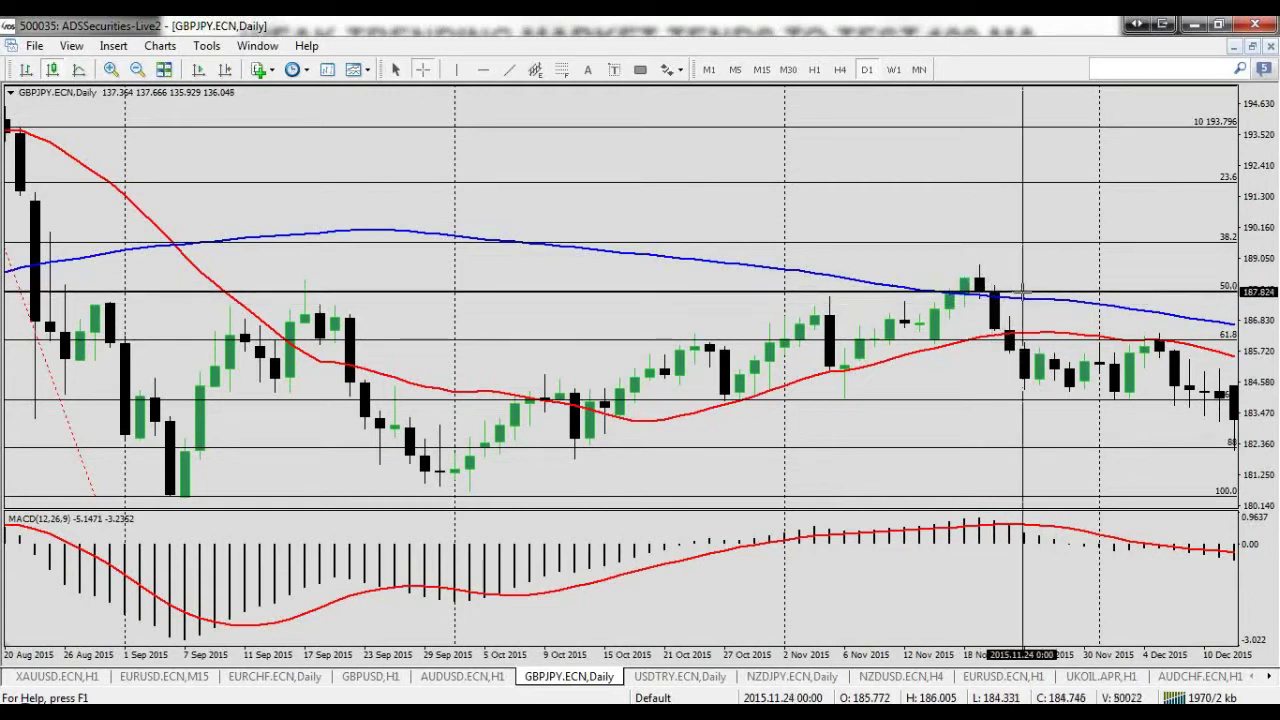
Measure the distance from the 50.0 Fibonacci level up to just above the 19 November 2015 candle's high
left_click(979, 294)
left_click_drag(979, 294, 978, 260)
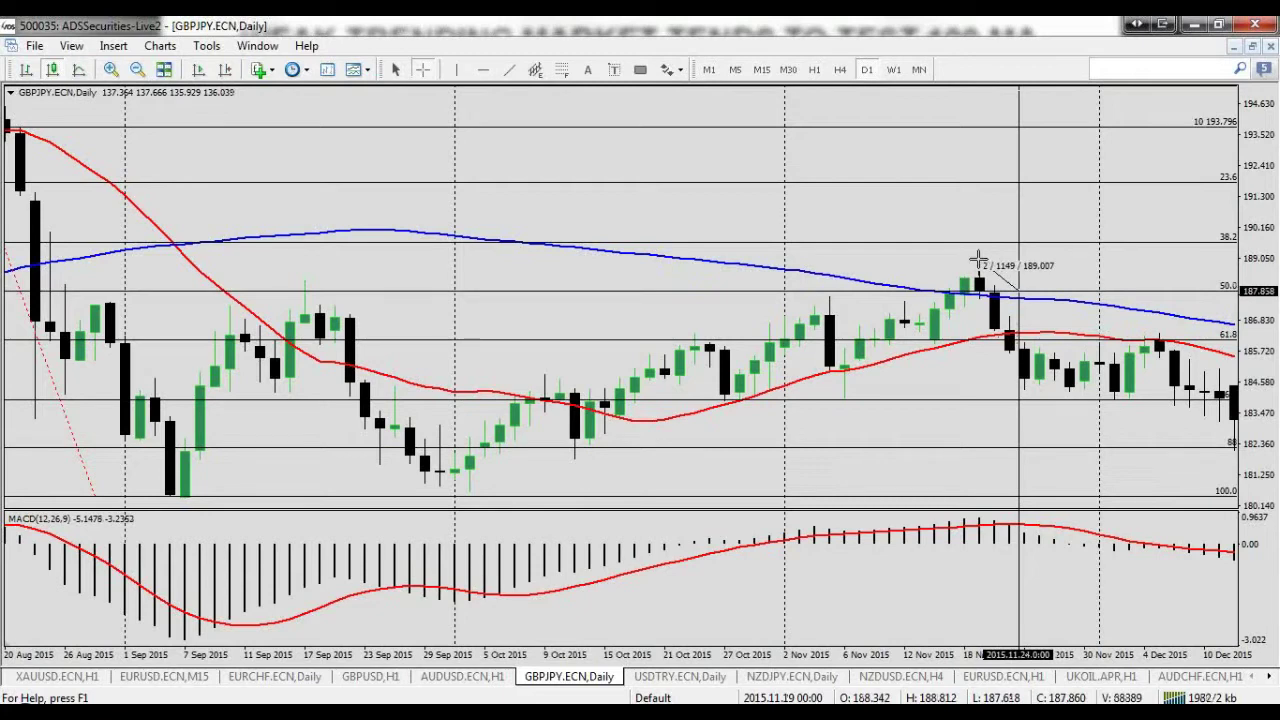
left_click_drag(978, 260, 980, 263)
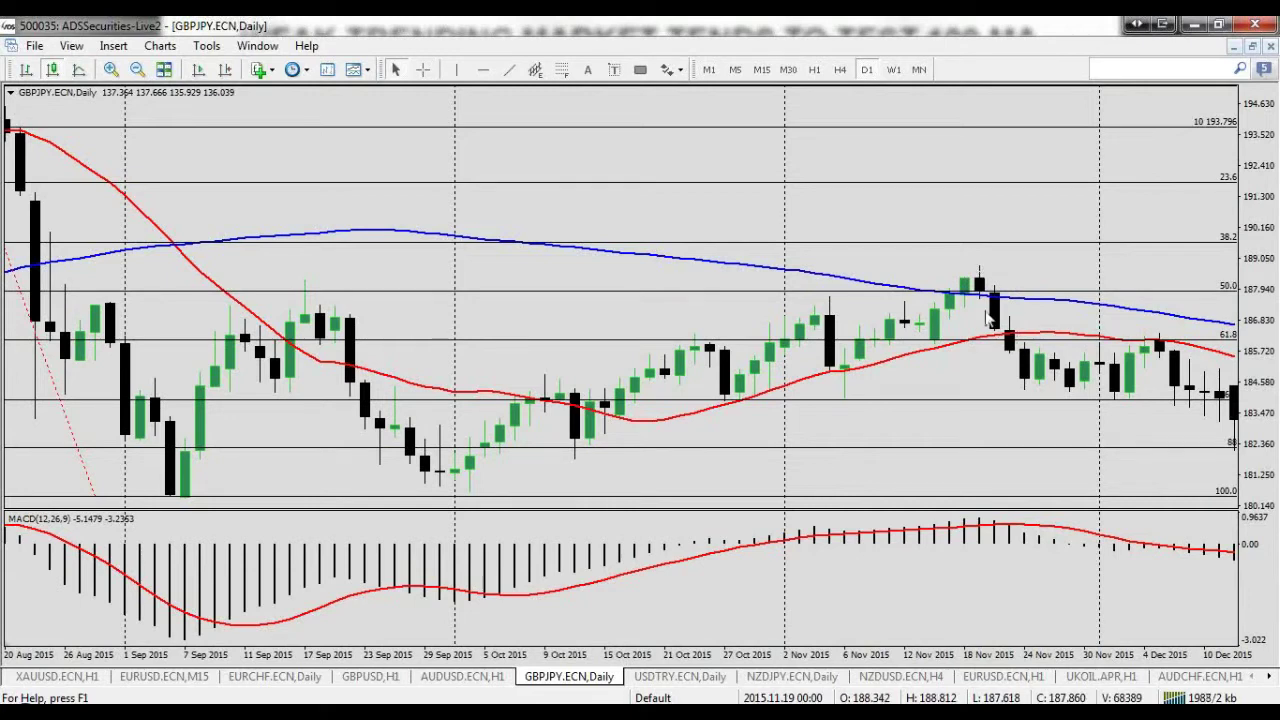
middle_click(1073, 285)
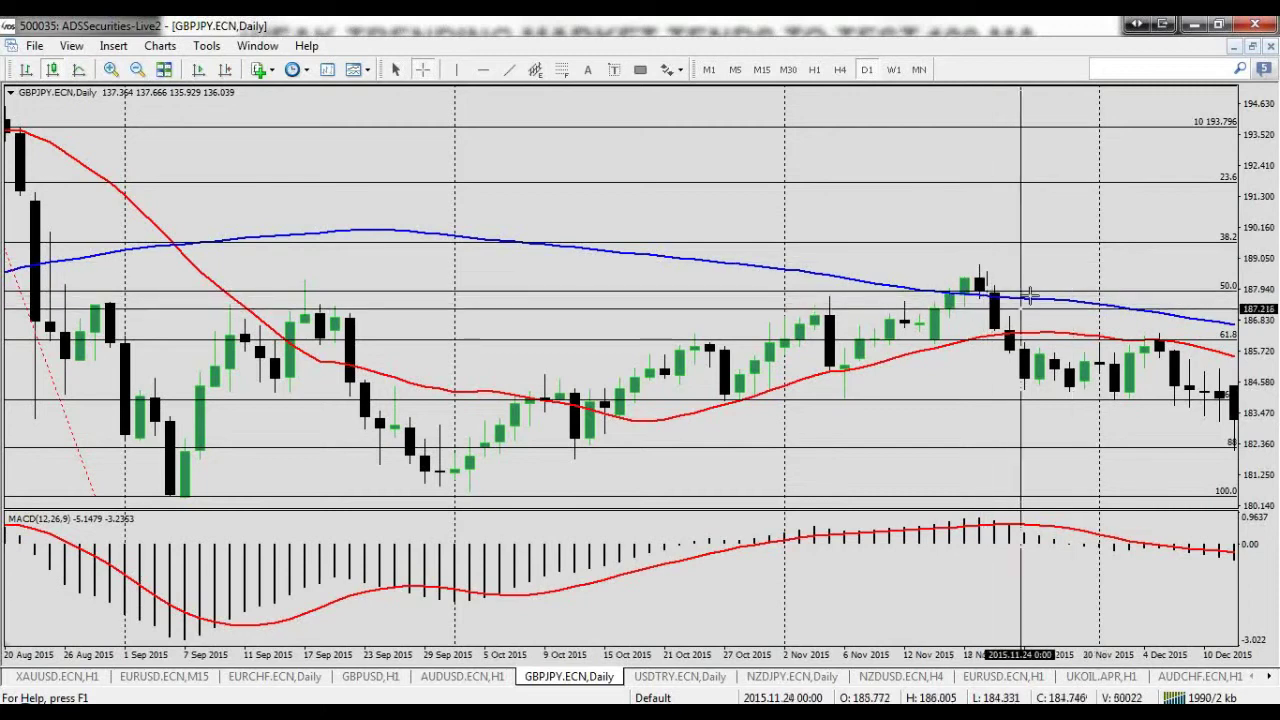
middle_click(1110, 272)
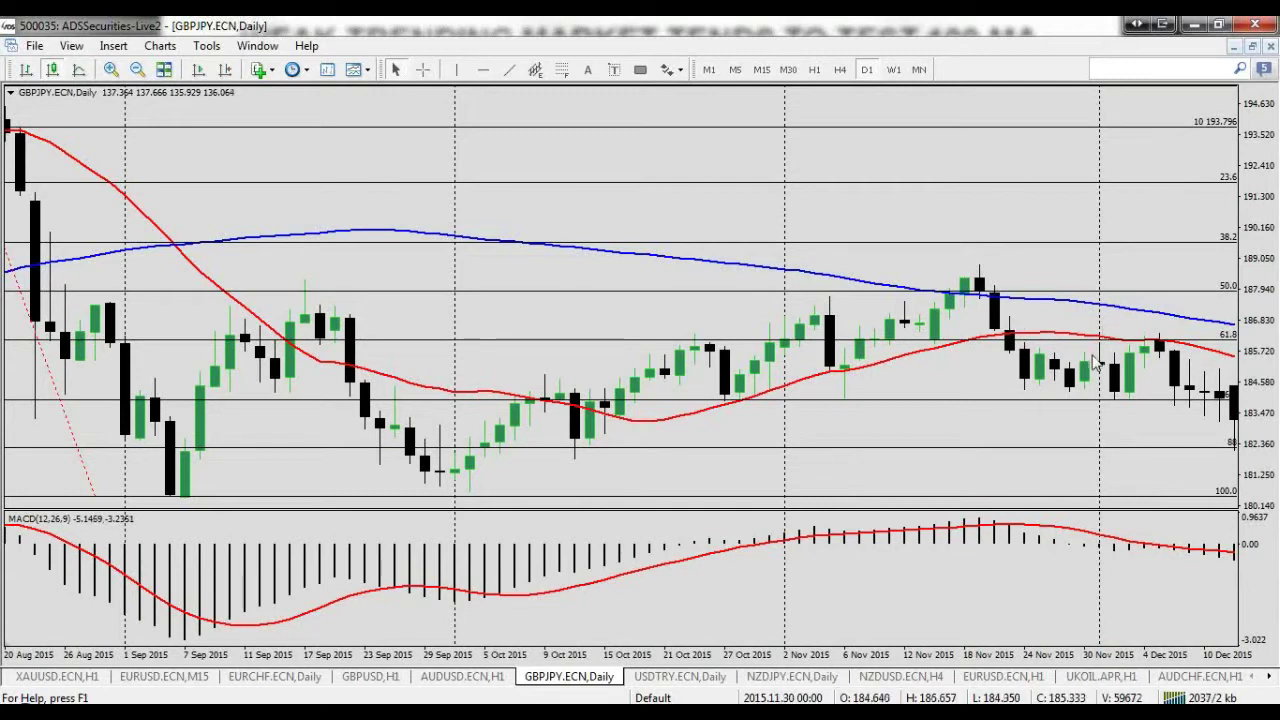
Measure the decline from the 20 November 2015 candle at the blue moving average to the 14 December low near the 88 level
scroll(986, 371, "down", 5)
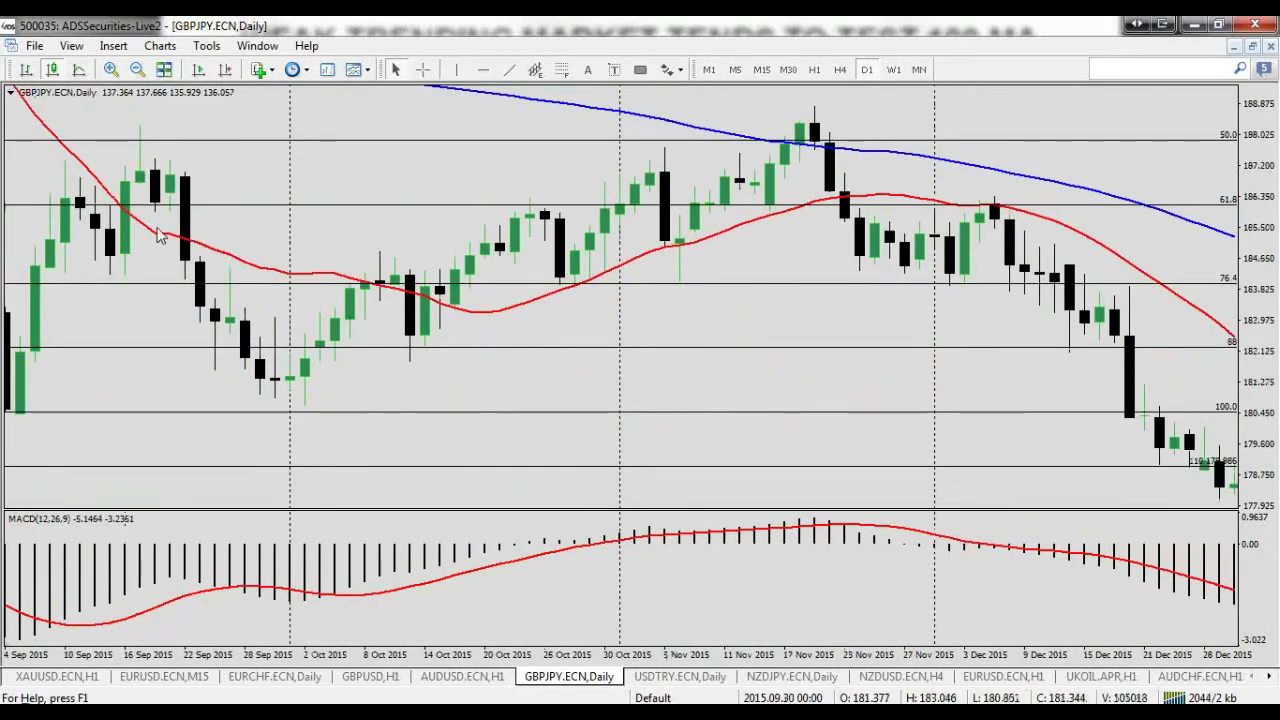
middle_click(833, 198)
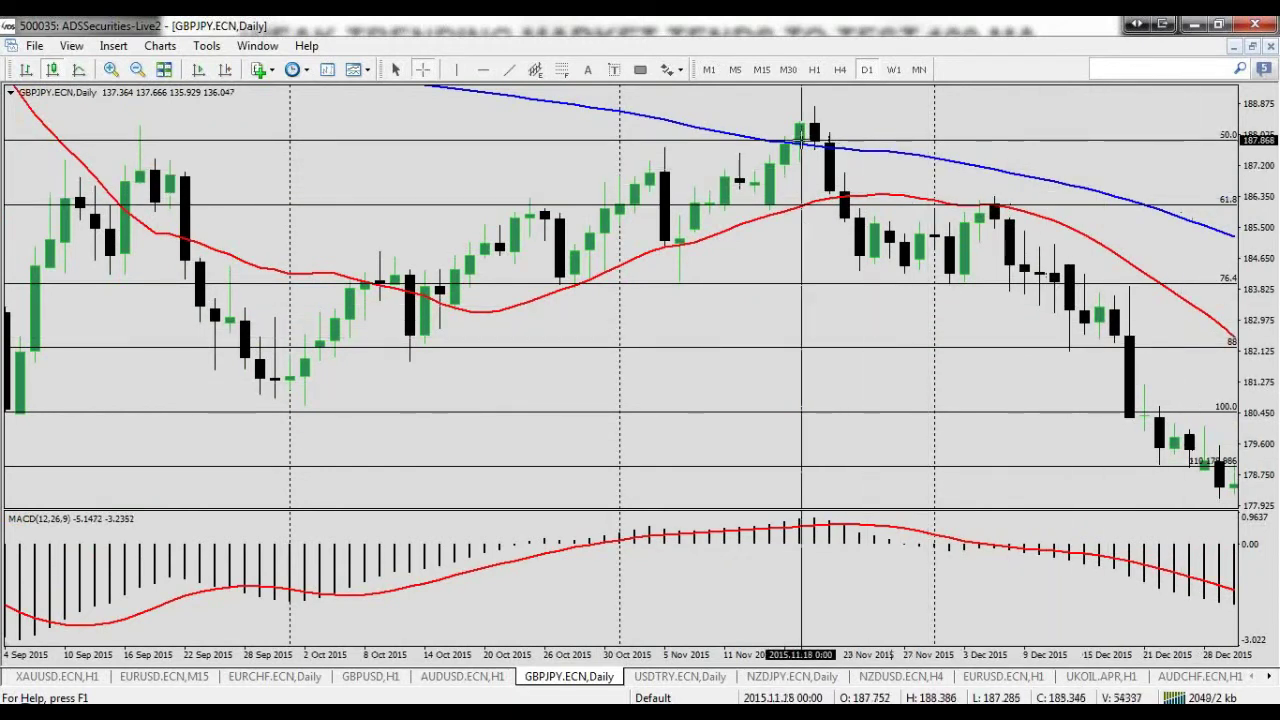
mouse_move(826, 148)
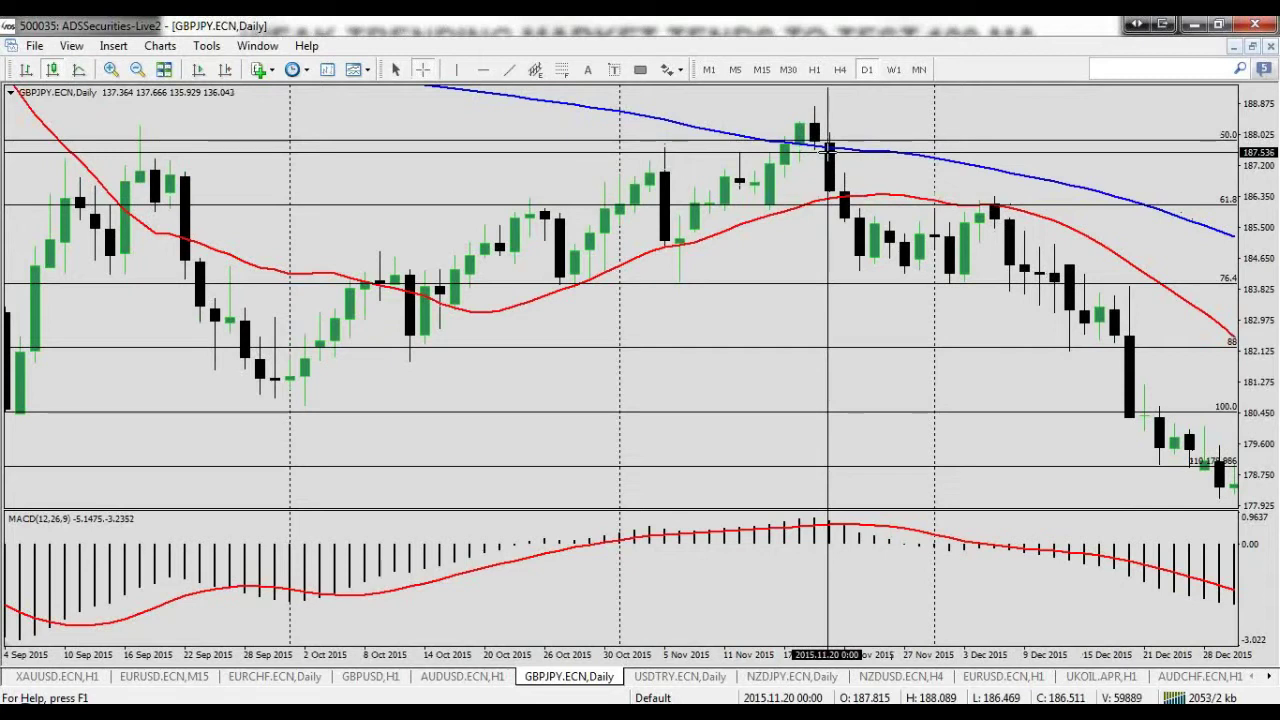
left_click_drag(826, 148, 1072, 350)
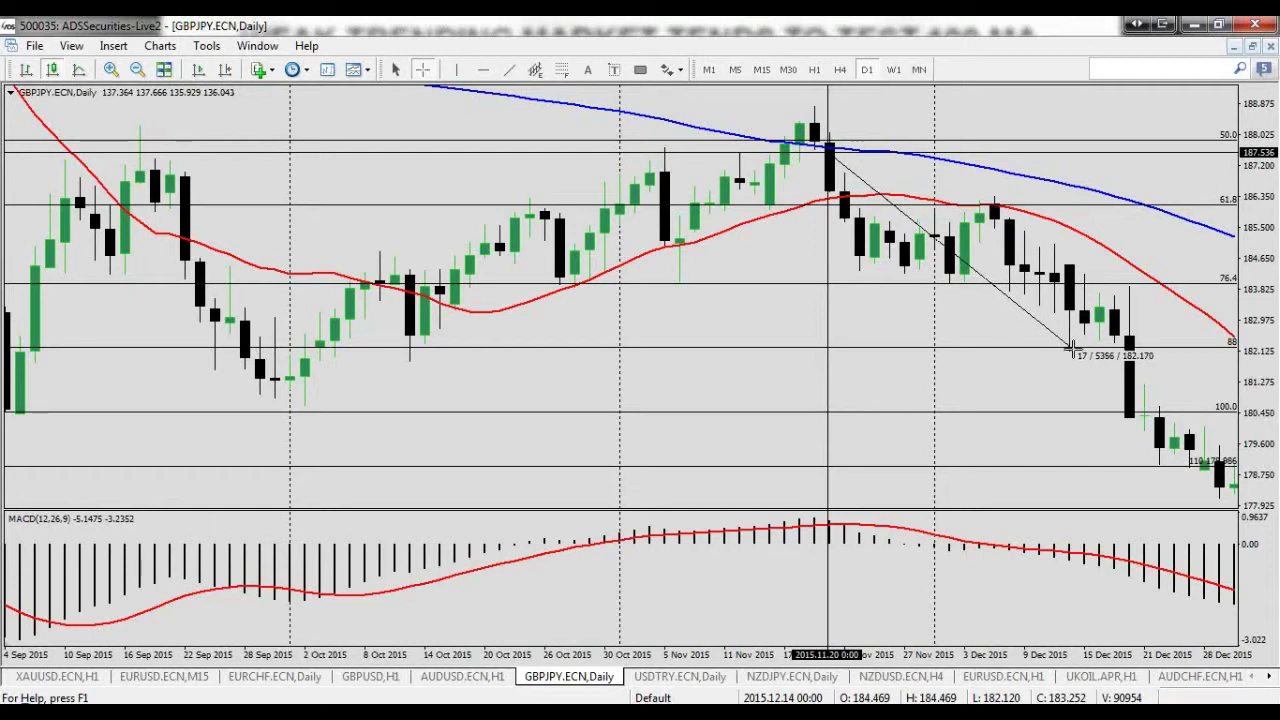
mouse_move(1072, 350)
left_mouse_down()
mouse_move(835, 92)
mouse_move(820, 101)
mouse_move(828, 121)
mouse_move(1076, 294)
mouse_move(1063, 348)
left_mouse_up()
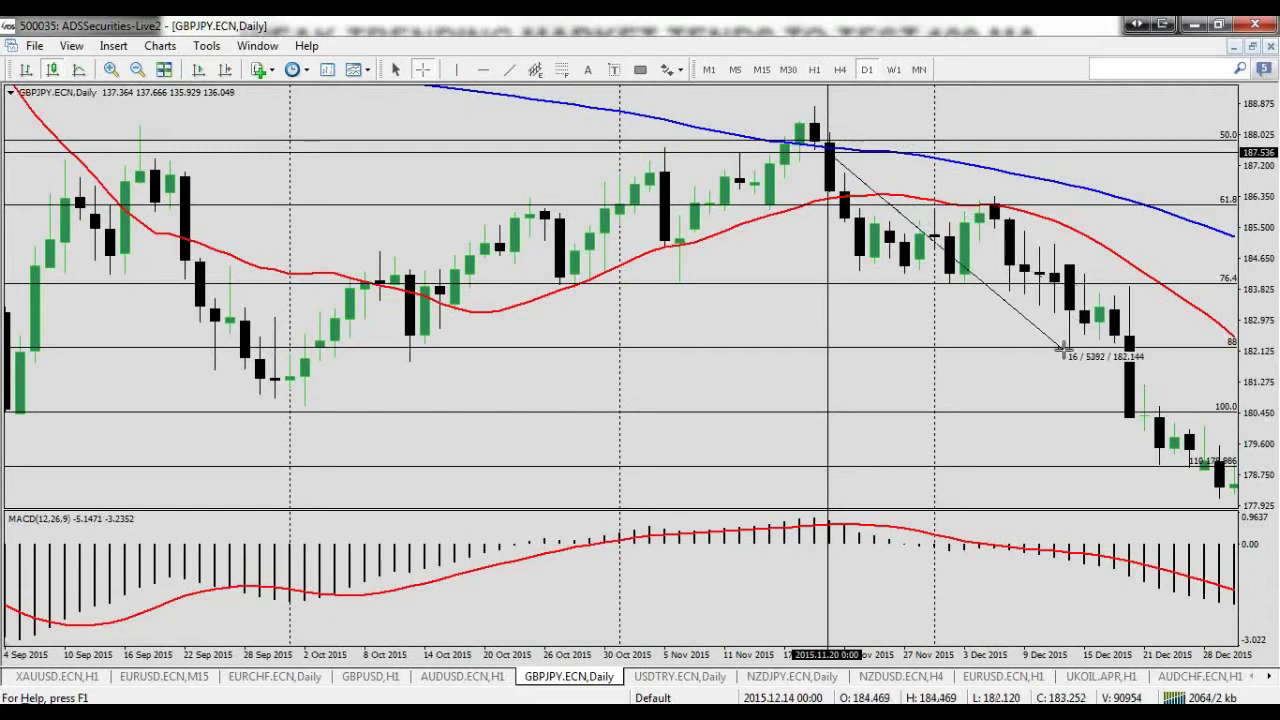
Measure the distance from the 15 December 2015 candle at the 88 Fibonacci level up to just below the 61.8 level
left_click_drag(1063, 348, 1064, 349)
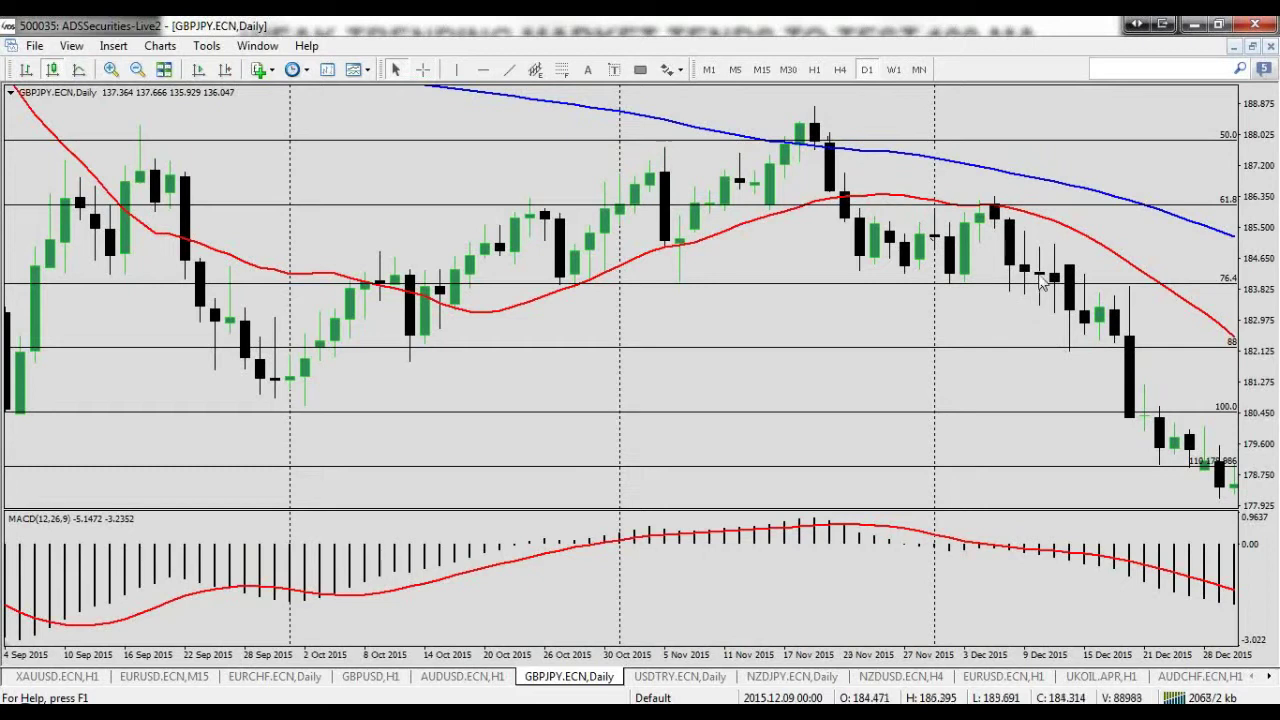
middle_click(1074, 345)
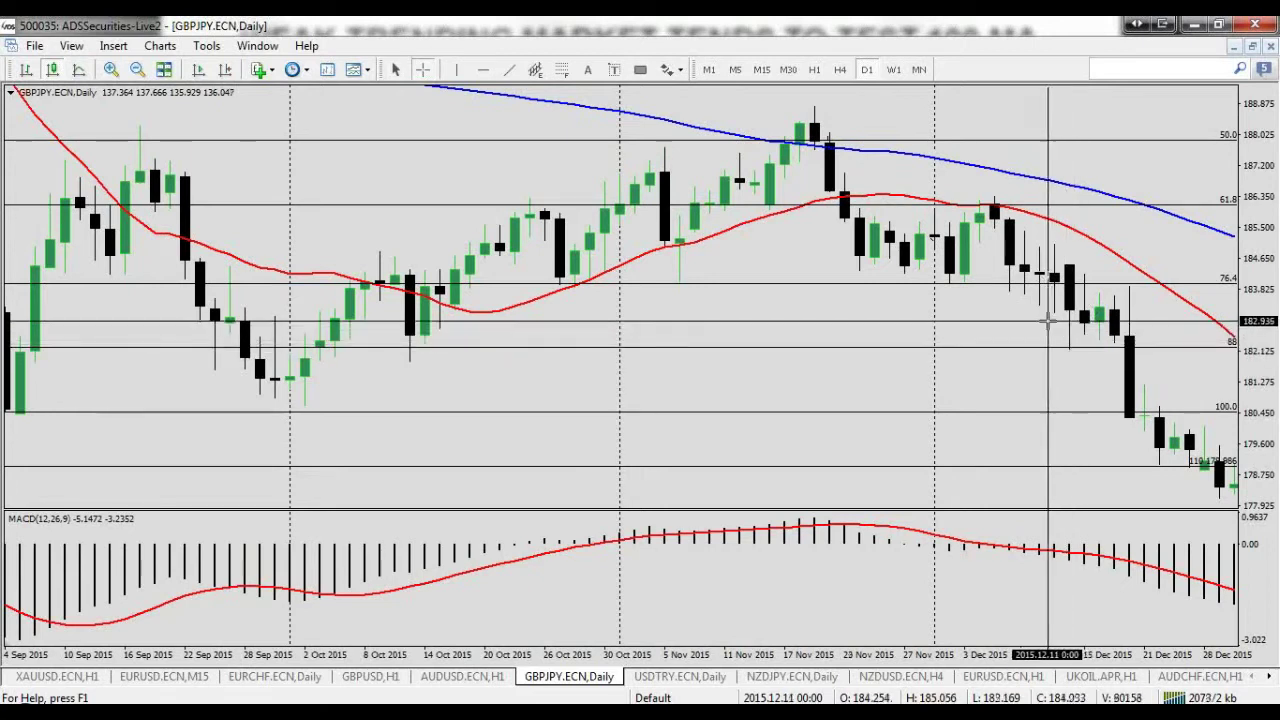
middle_click(1088, 345)
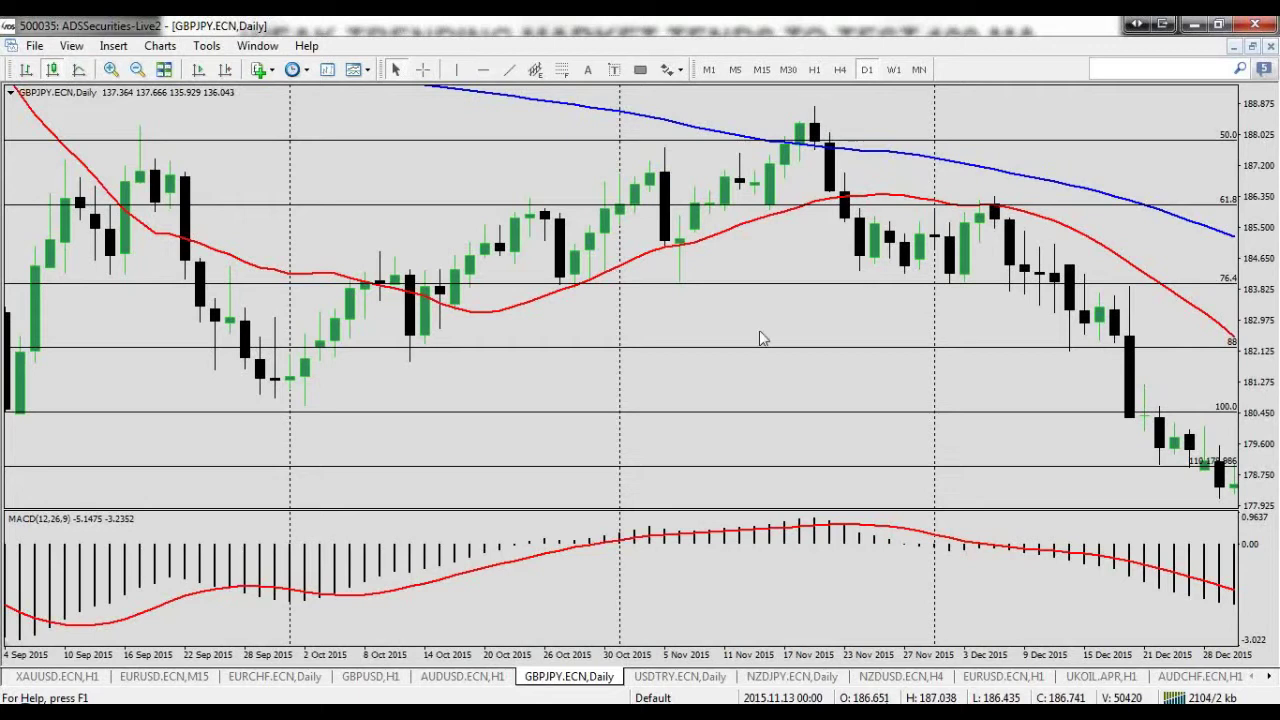
middle_click(1060, 338)
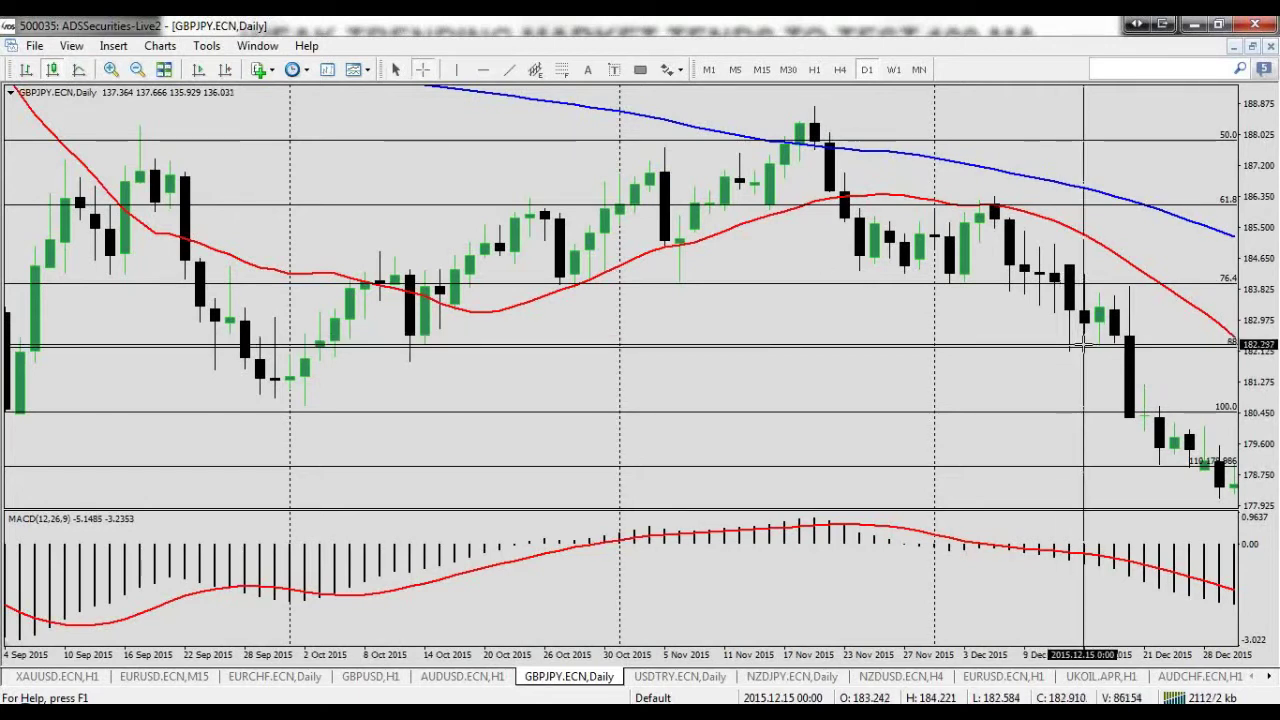
left_click_drag(1082, 344, 1137, 218)
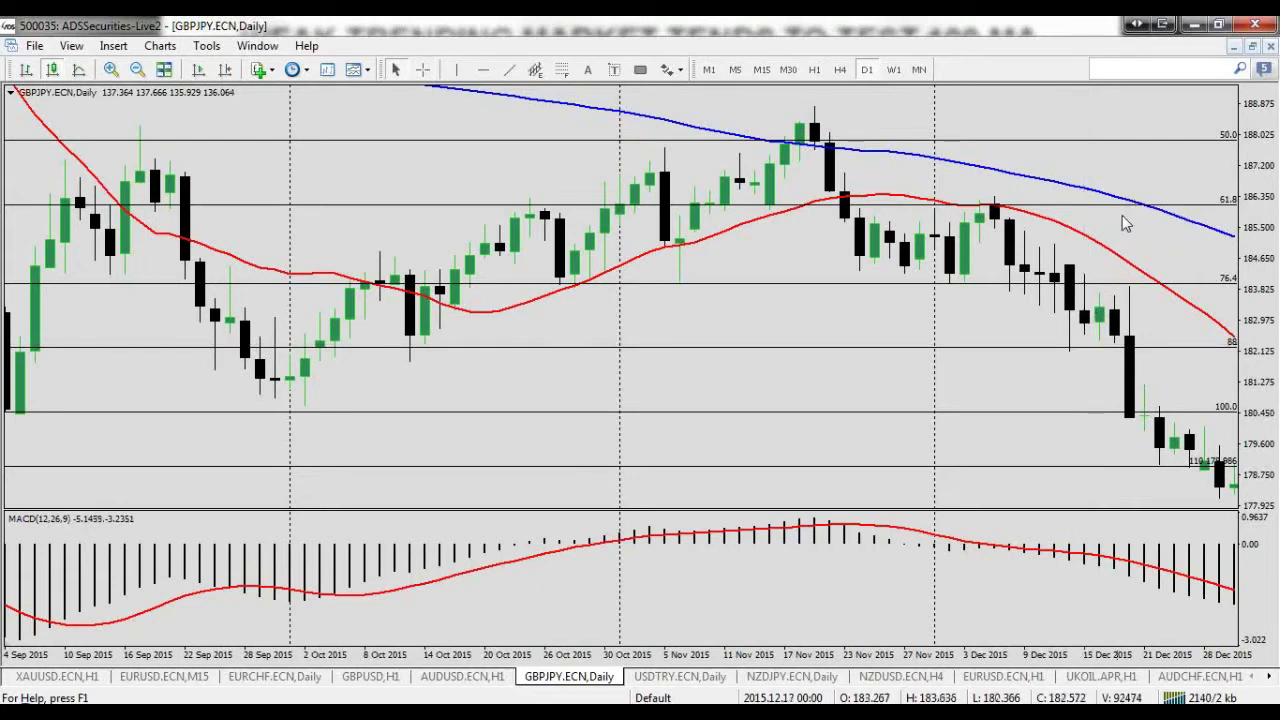
Measure the distance from the 14 December 2015 low at the 88 level up to just above the 76.4 level
scroll(1060, 260, "down", 3)
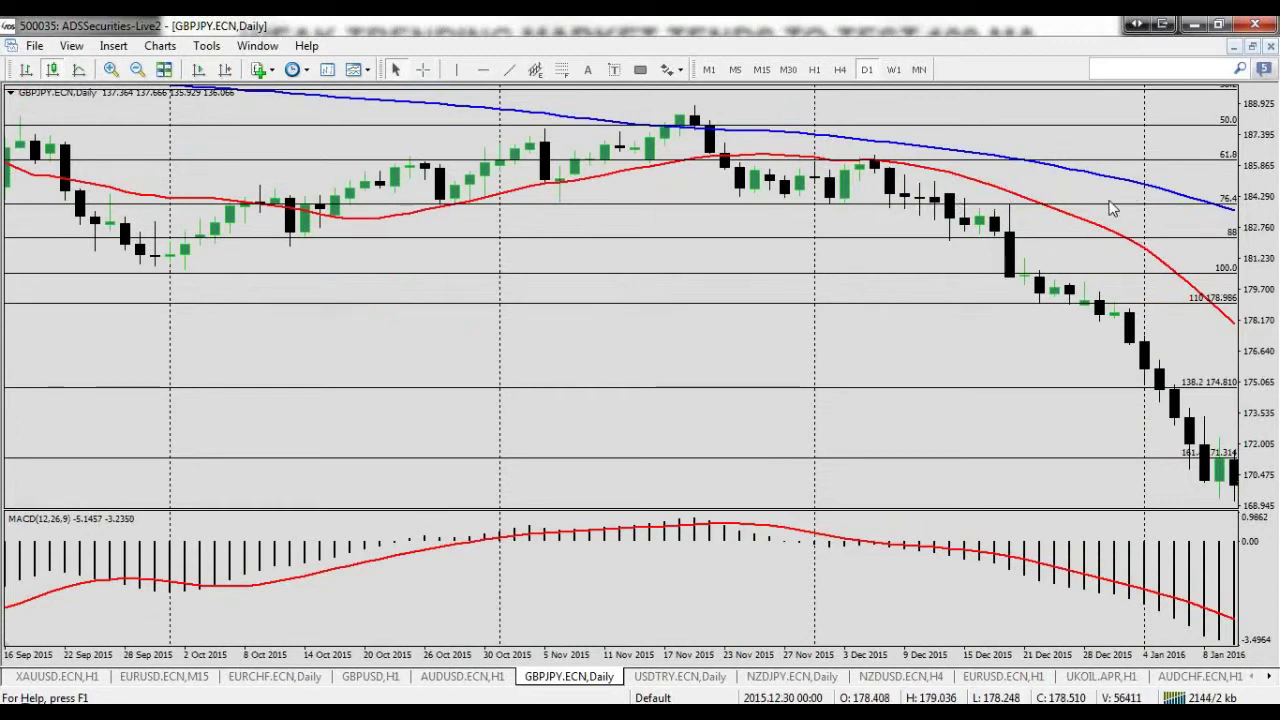
middle_click(958, 238)
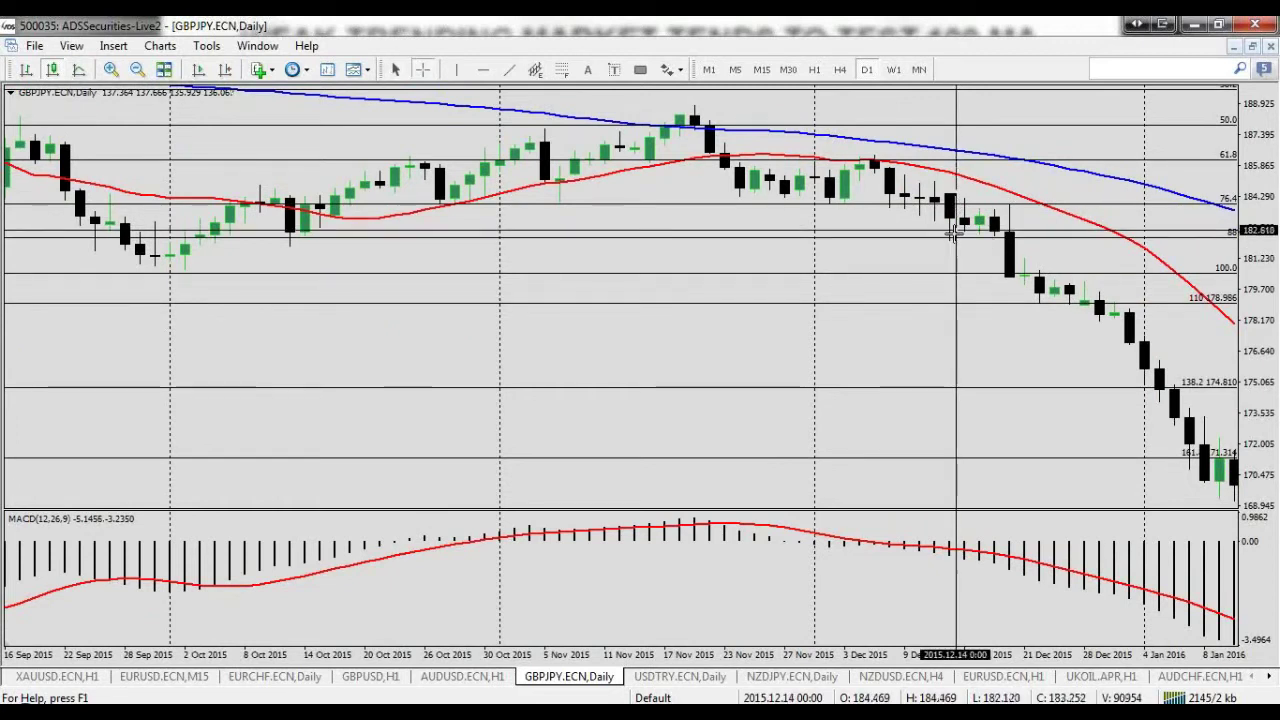
left_click_drag(952, 237, 998, 190)
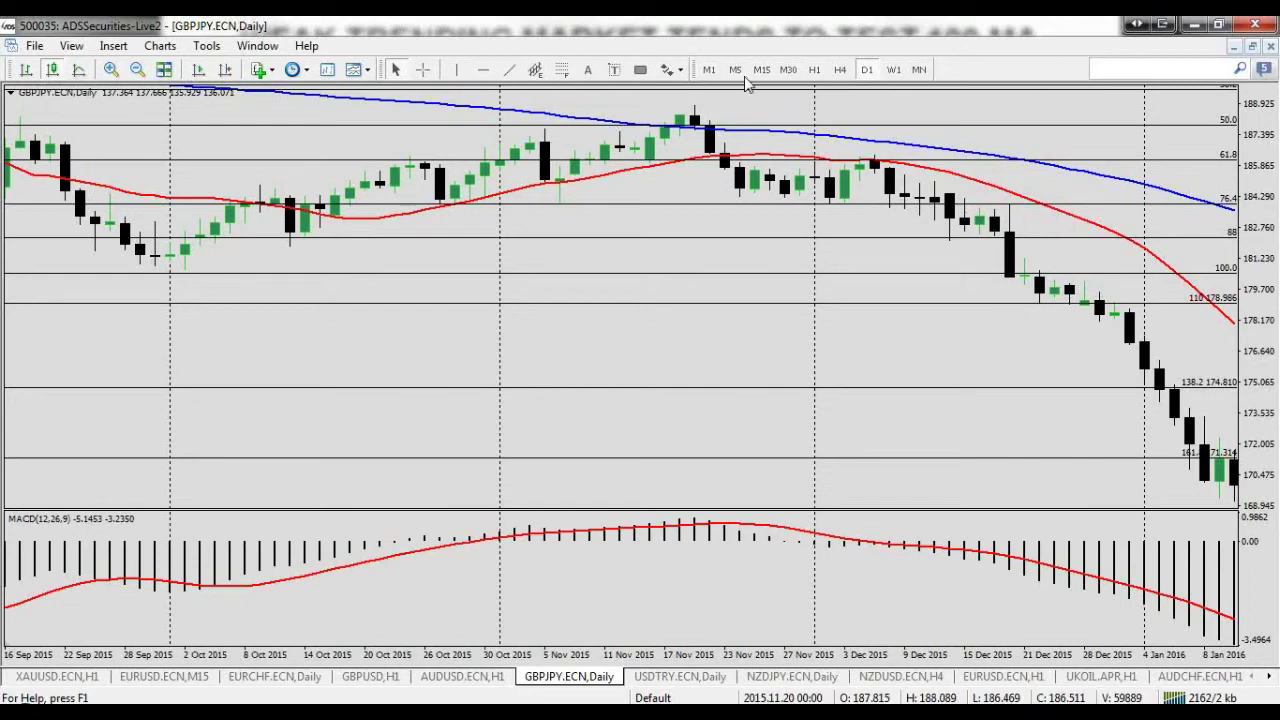
Set the GBPJPY chart to the H1 timeframe and go back to the candles of early September 2015
left_click(814, 69)
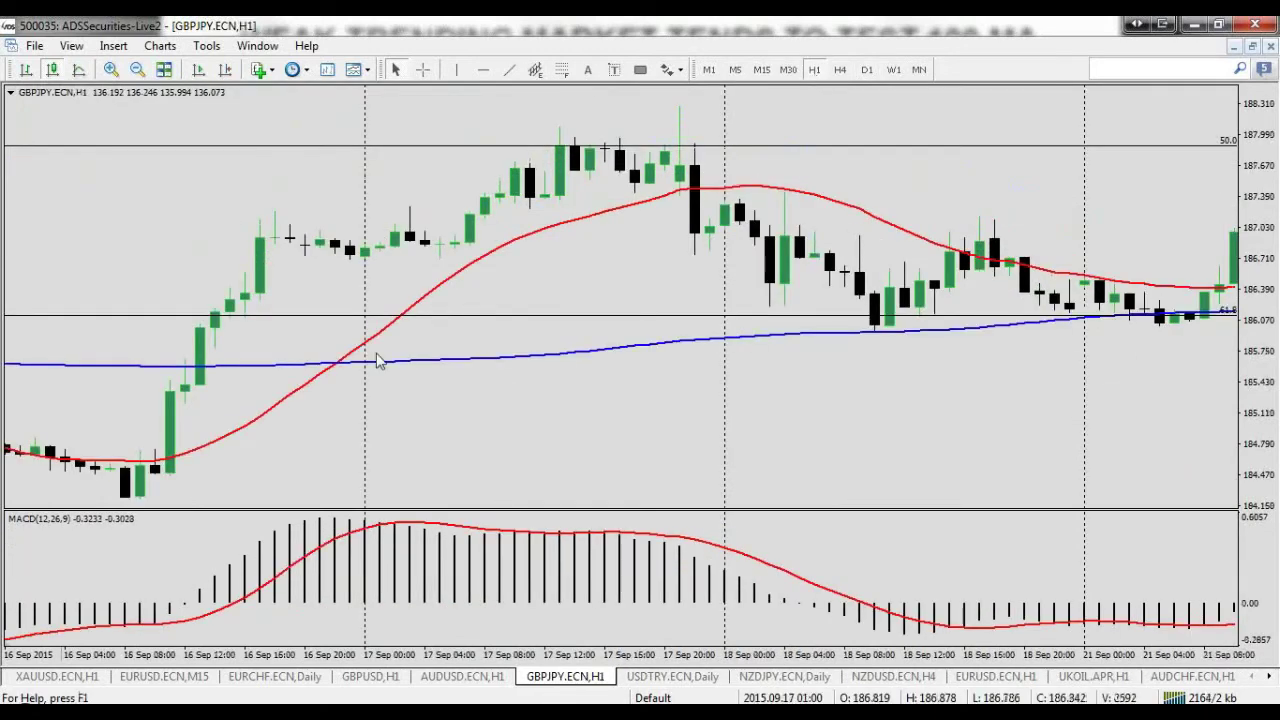
scroll(420, 358, "up", 3)
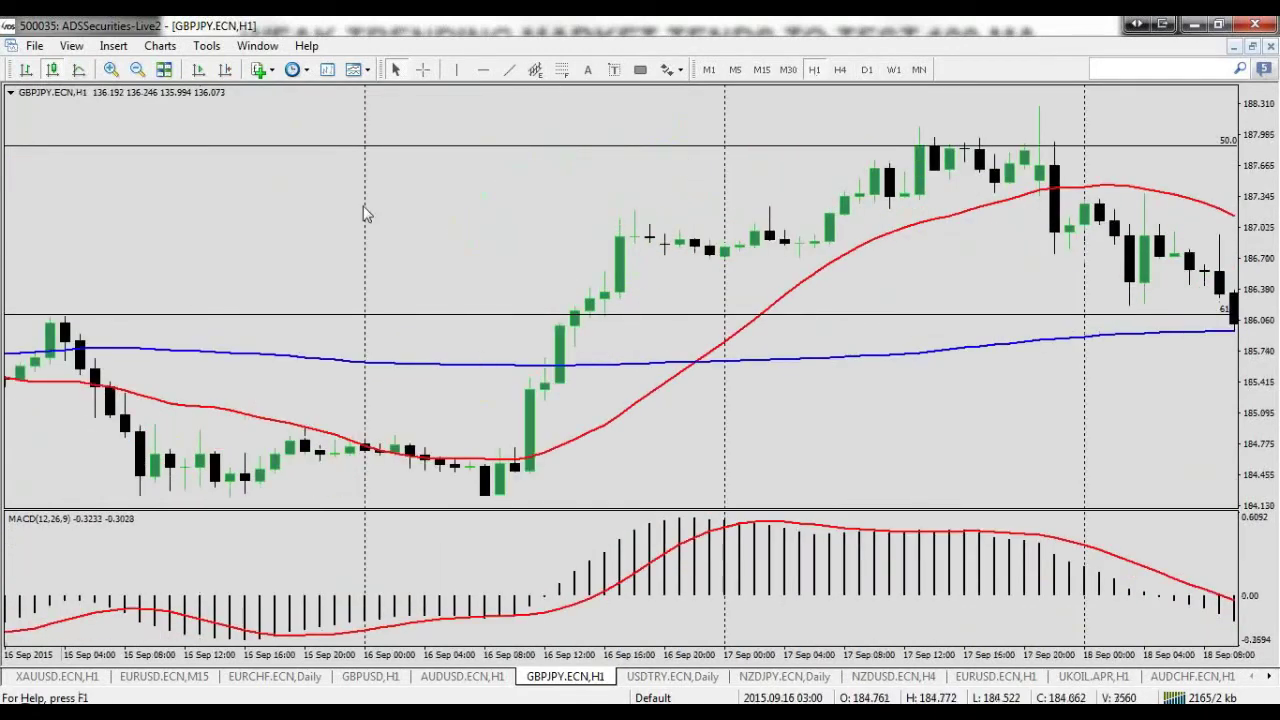
scroll(369, 226, "up", 10)
scroll(903, 248, "up", 15)
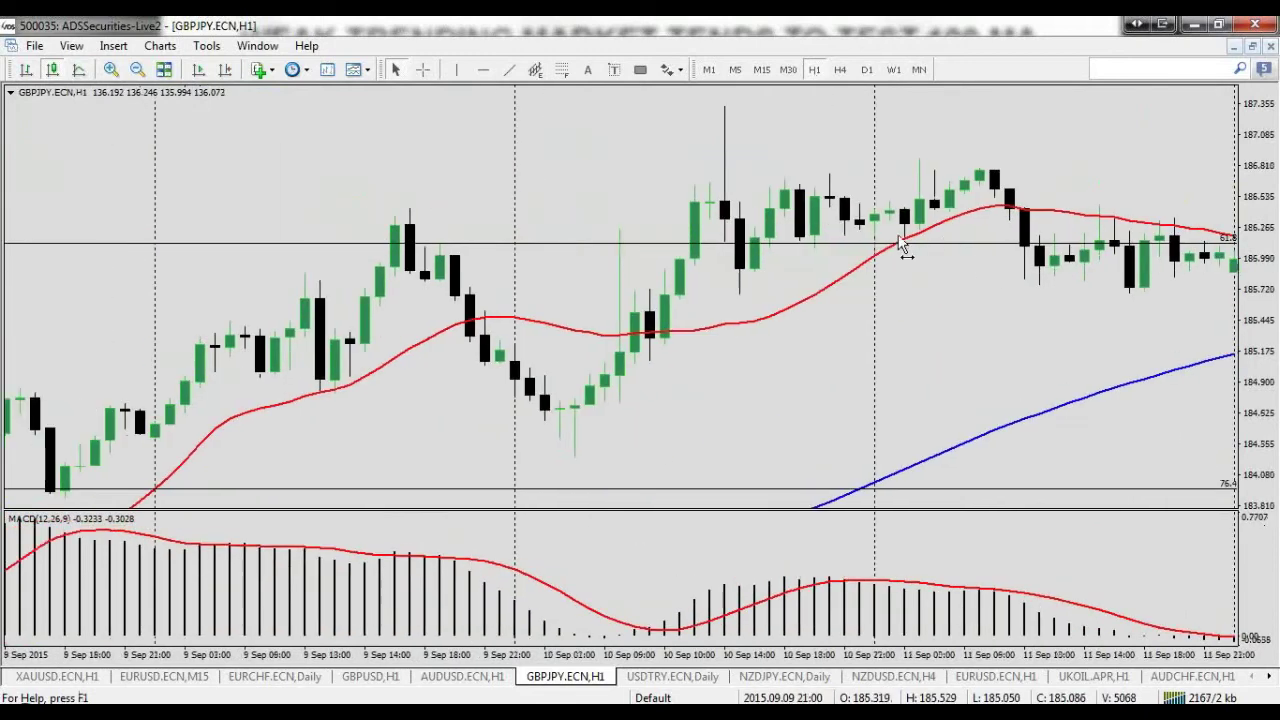
scroll(596, 272, "down", 2)
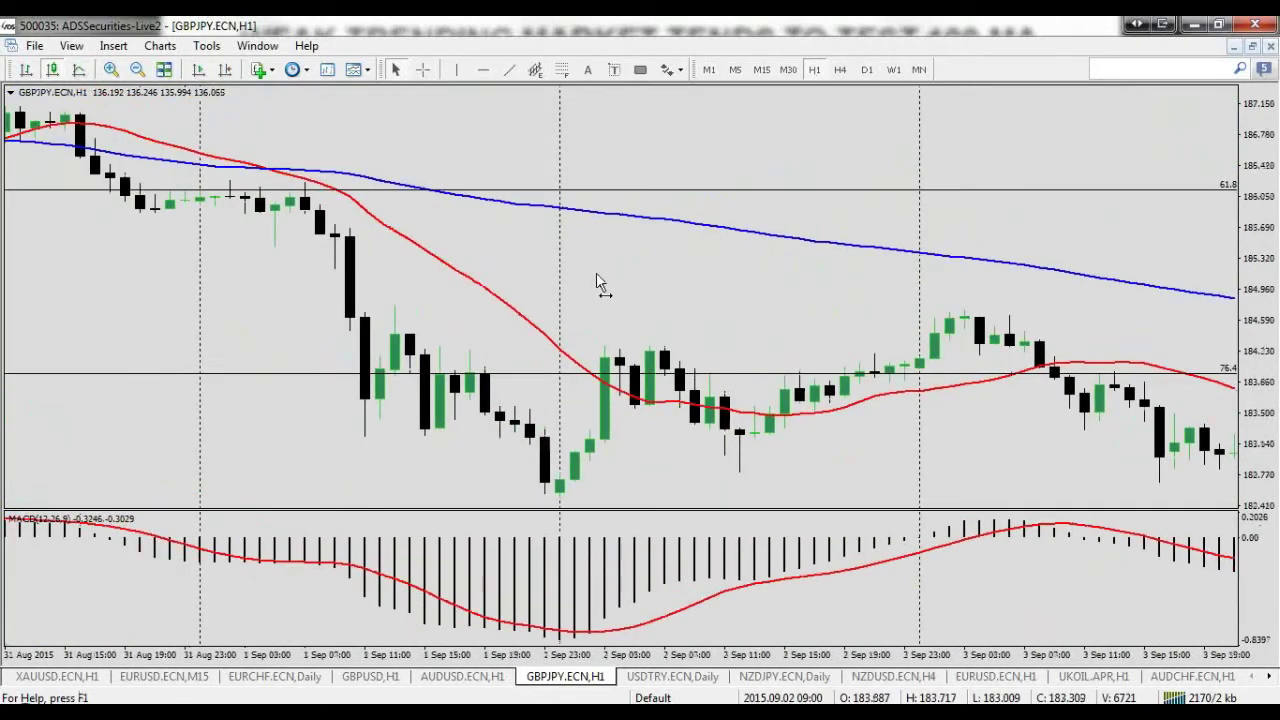
Measure the hourly rises on 2 September 2015, from near the 88 level towards 76.4 and from 76.4 towards the blue moving average
middle_click(323, 371)
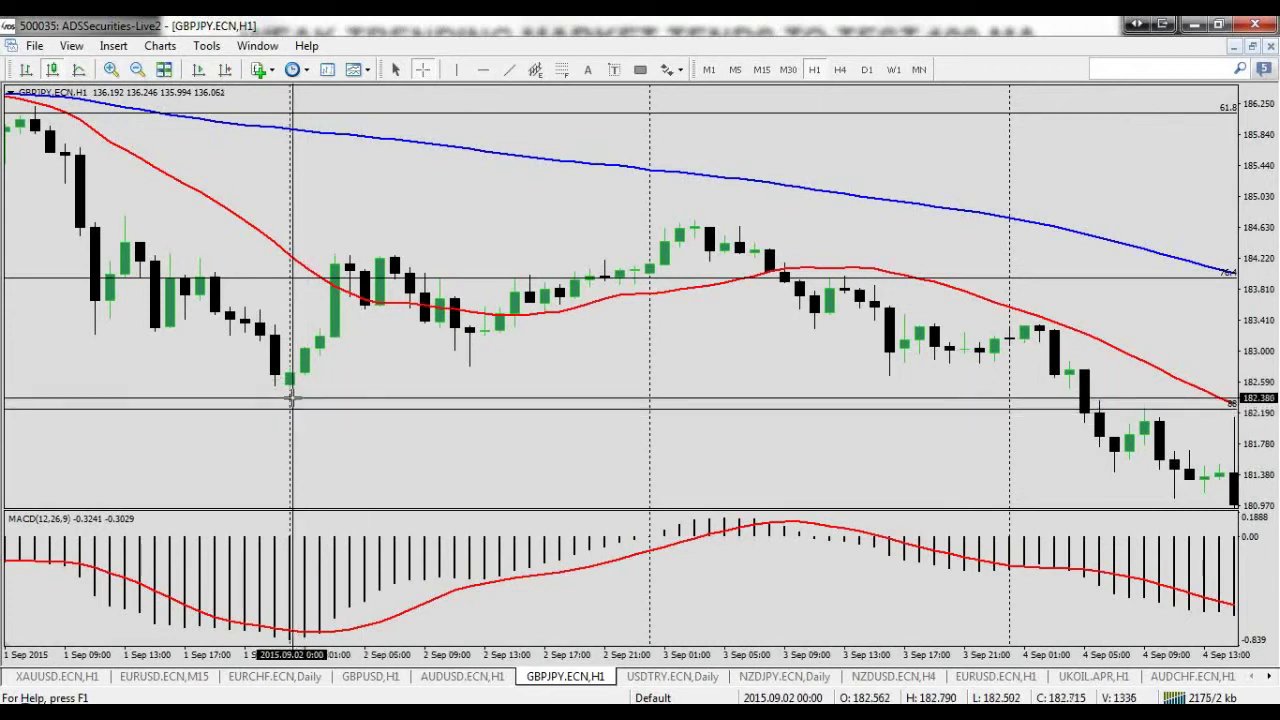
left_click_drag(291, 397, 332, 298)
middle_click(405, 288)
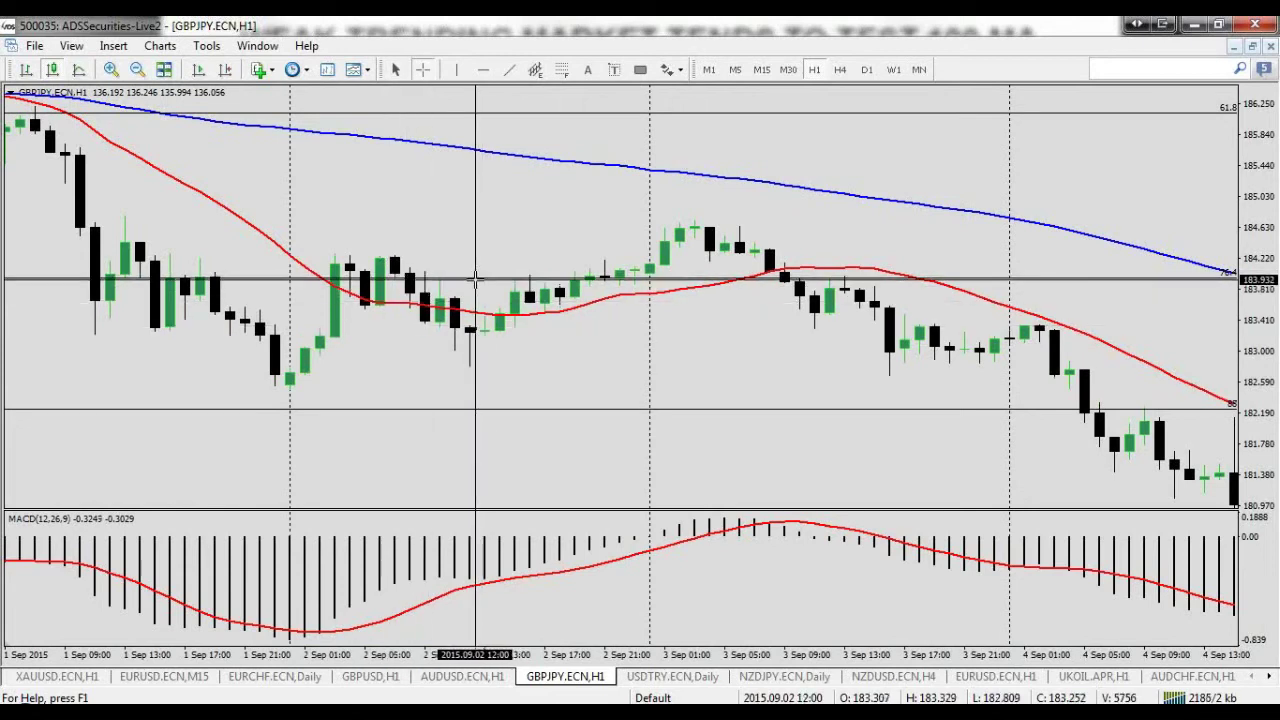
left_click_drag(476, 280, 530, 200)
mouse_move(518, 158)
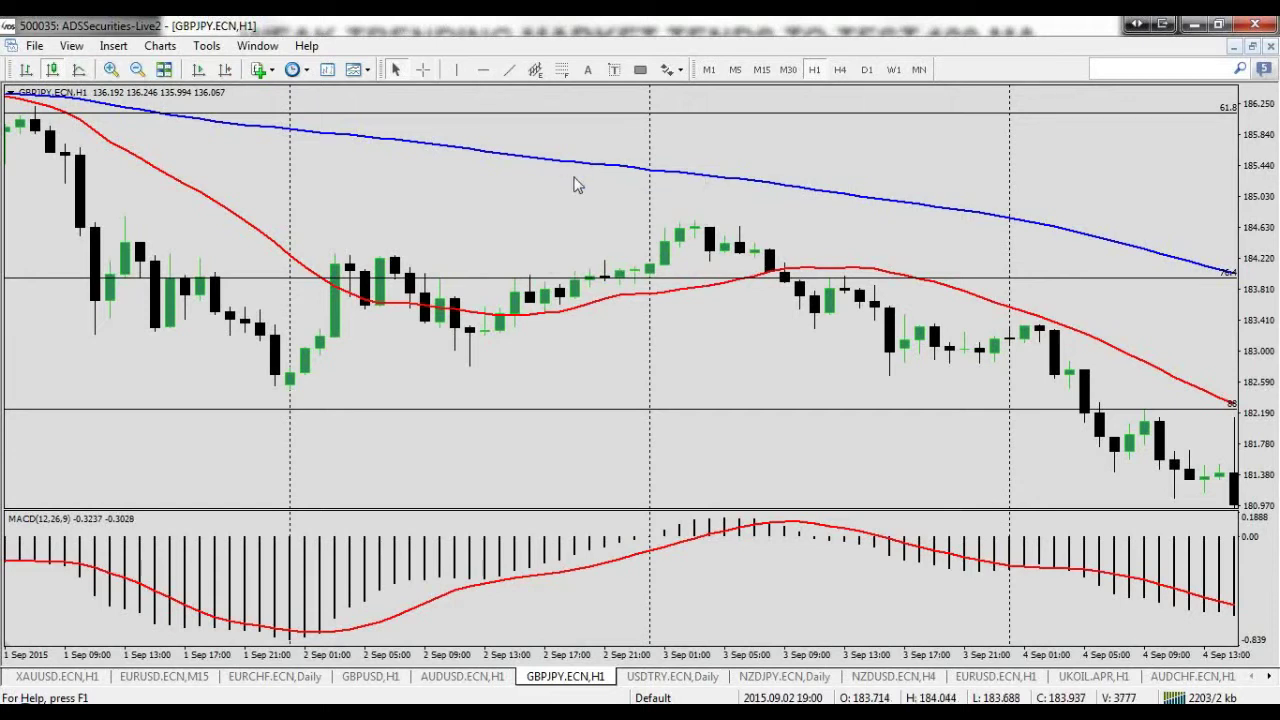
Measure the 3 September 2015 drop to just below the 76.4 level and the distance from there up to just above the blue moving average
mouse_move(673, 178)
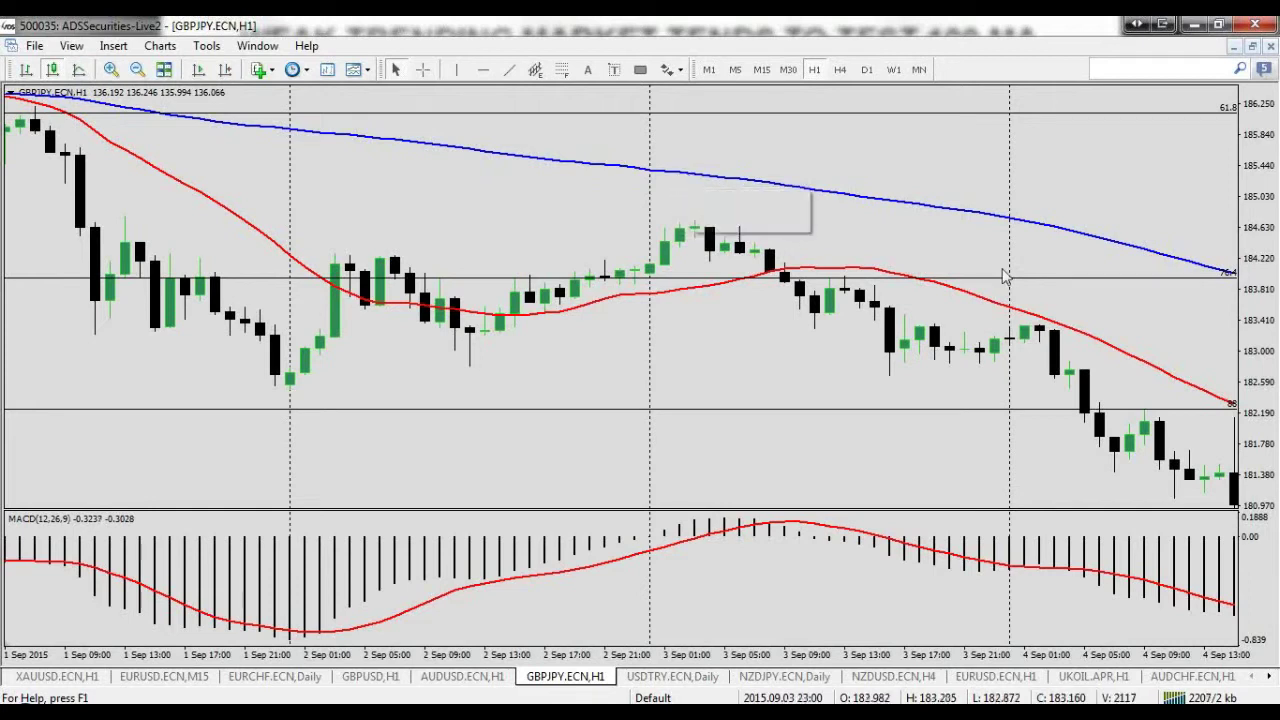
mouse_move(722, 290)
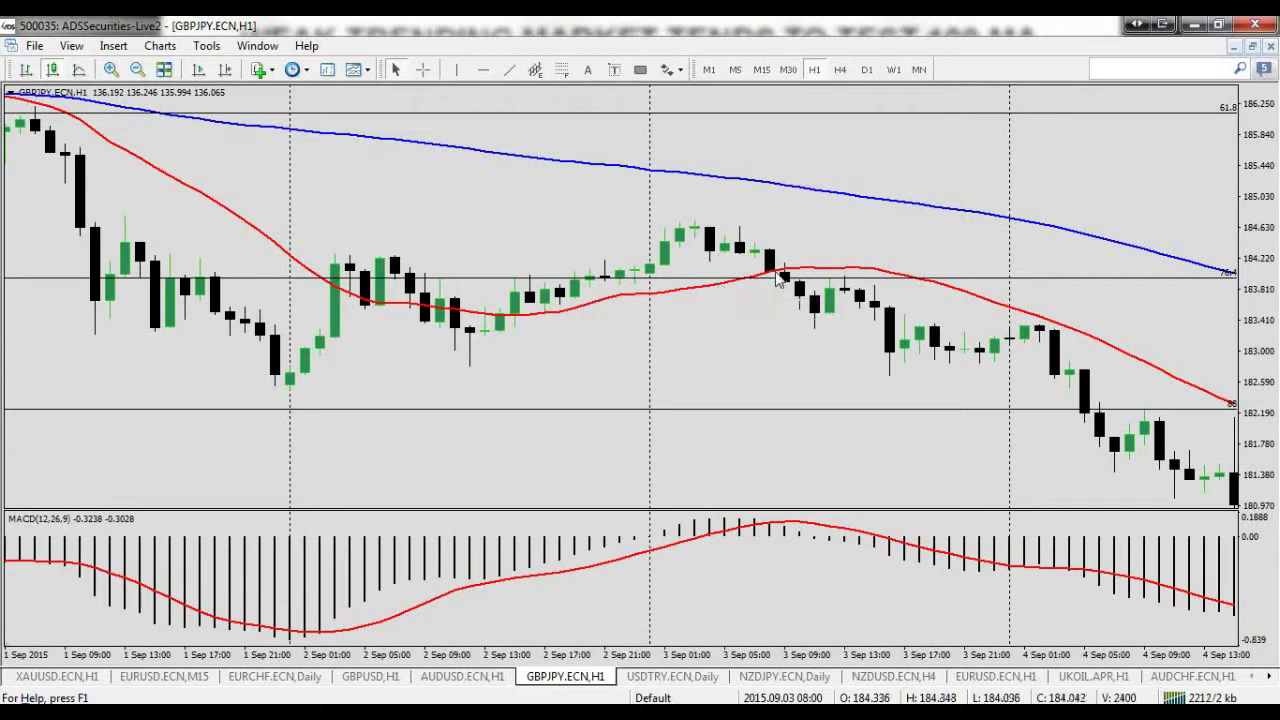
middle_click(648, 297)
left_click_drag(738, 237, 810, 285)
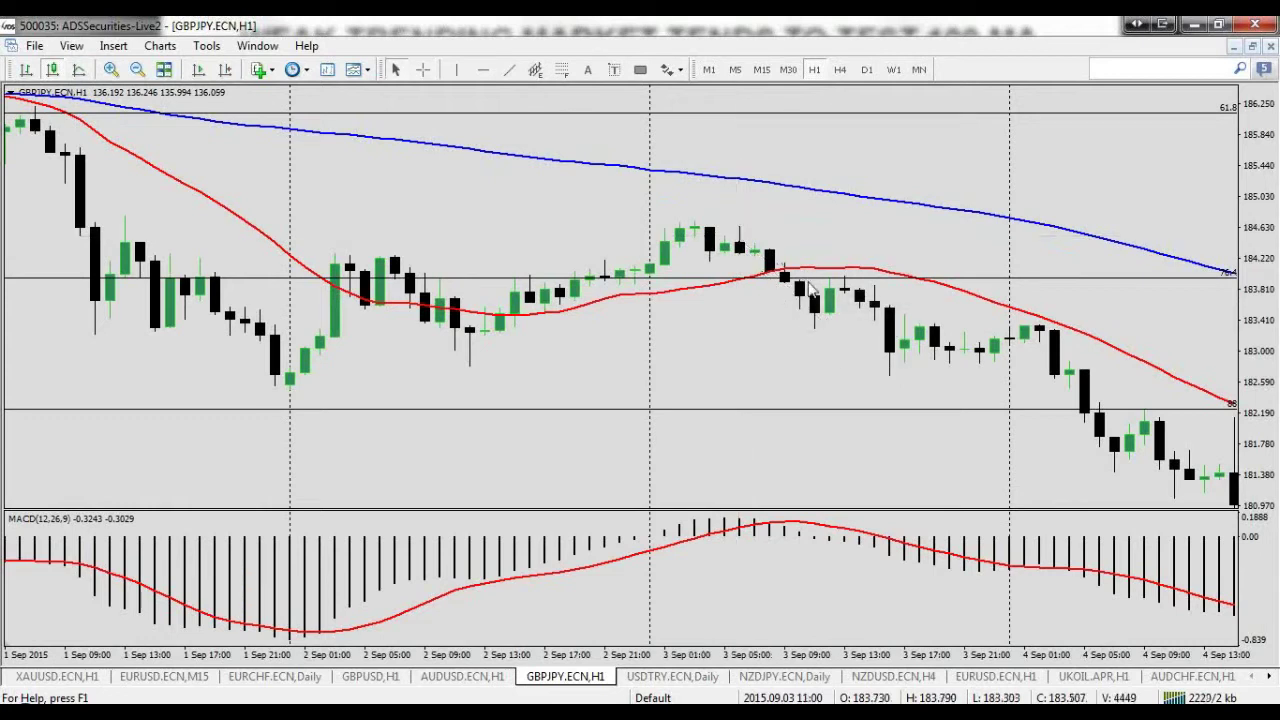
left_click_drag(808, 281, 697, 153)
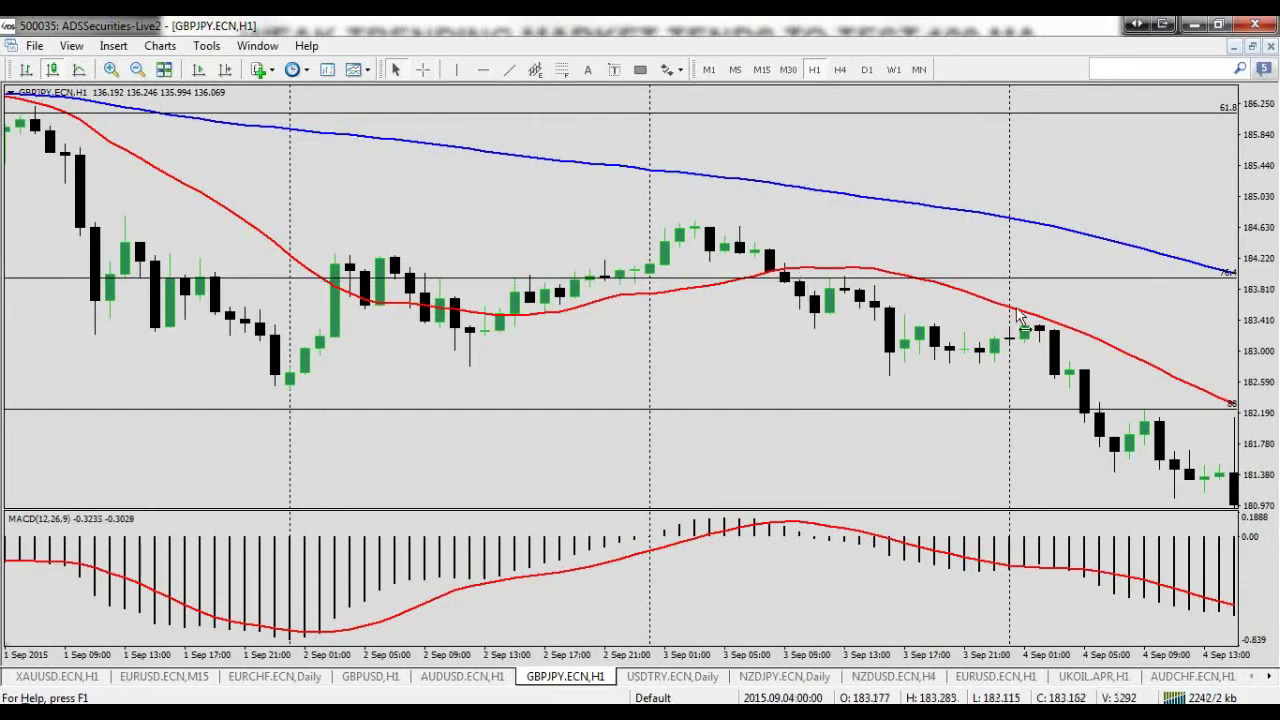
Review the hourly decline to 7 September 2015 and the daily decline into January 2016, and set the chart to the weekly timeframe
scroll(940, 305, "down", 5)
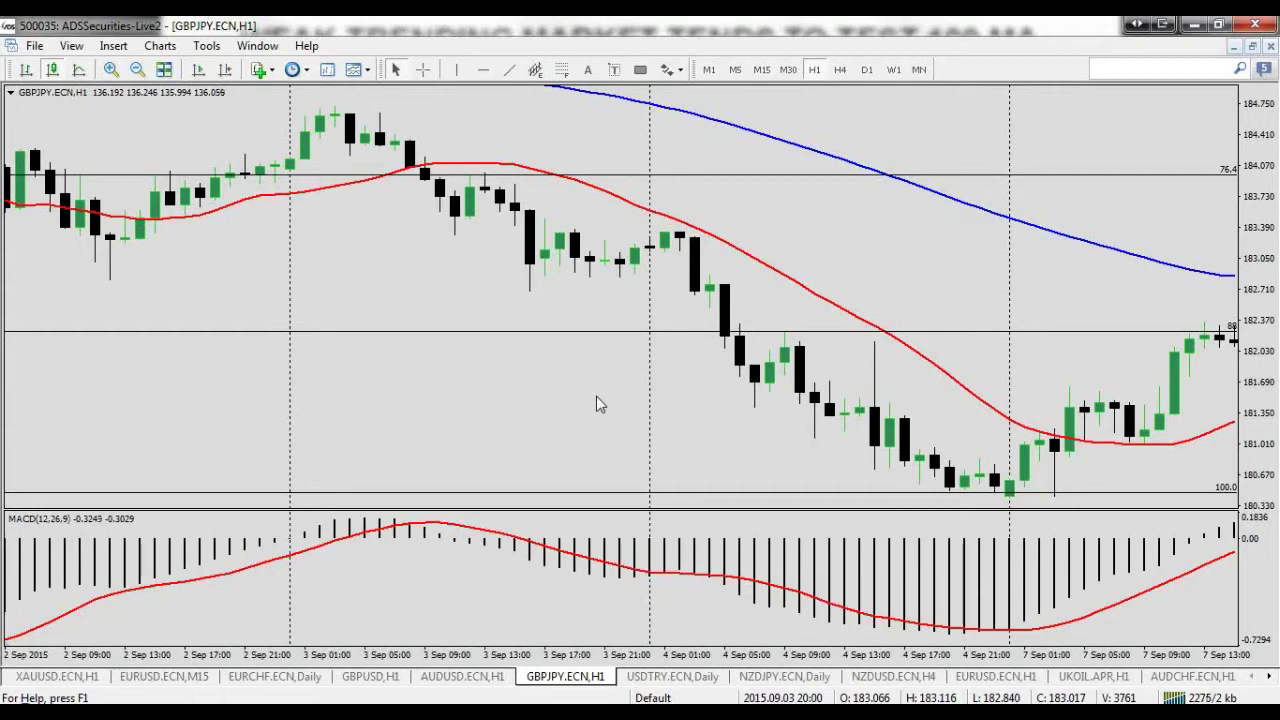
left_click(866, 69)
left_click_drag(966, 372, 632, 228)
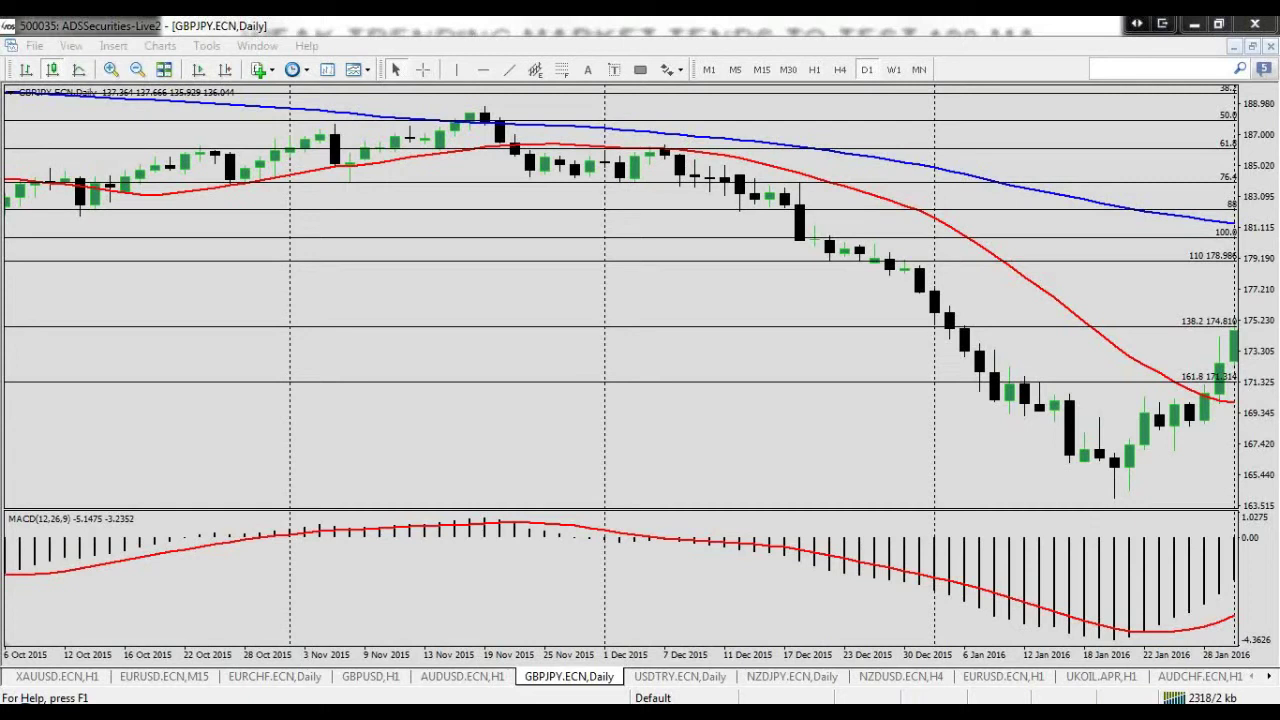
left_click(893, 69)
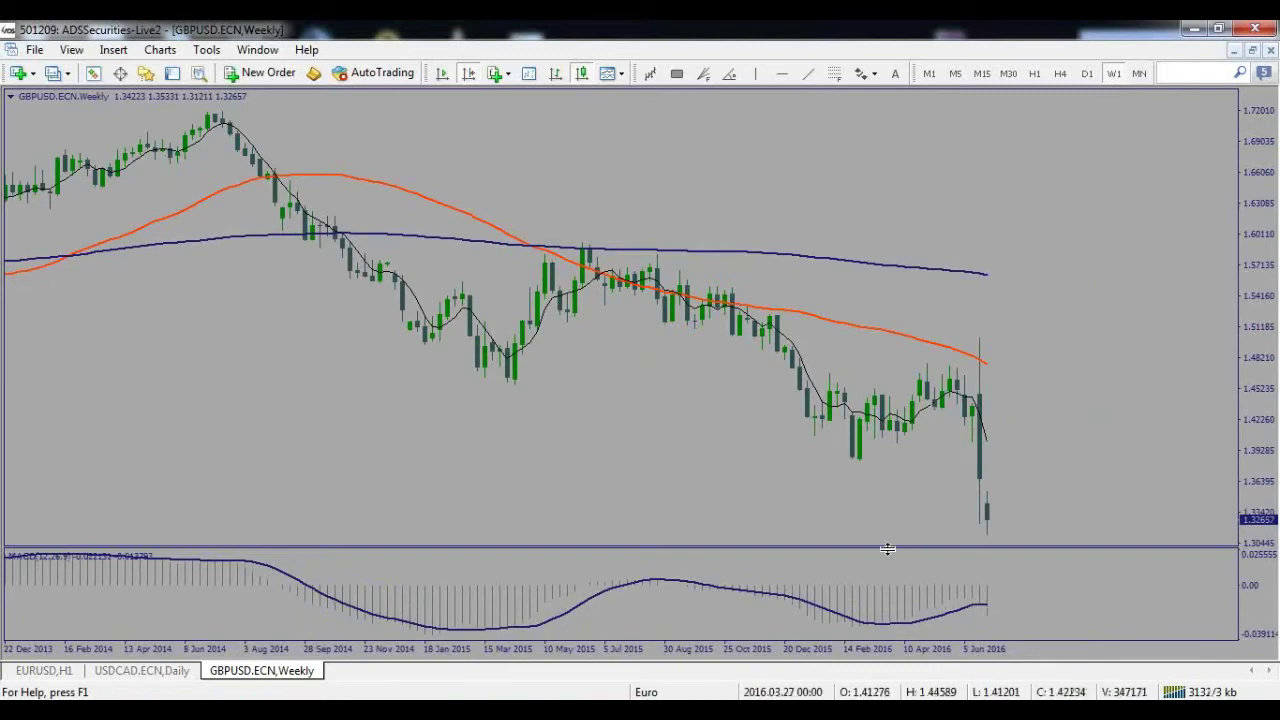
Enlarge the MACD pane of the GBPUSD weekly chart and read the MACD values at 24 April and 29 May 2016
left_click_drag(887, 549, 888, 522)
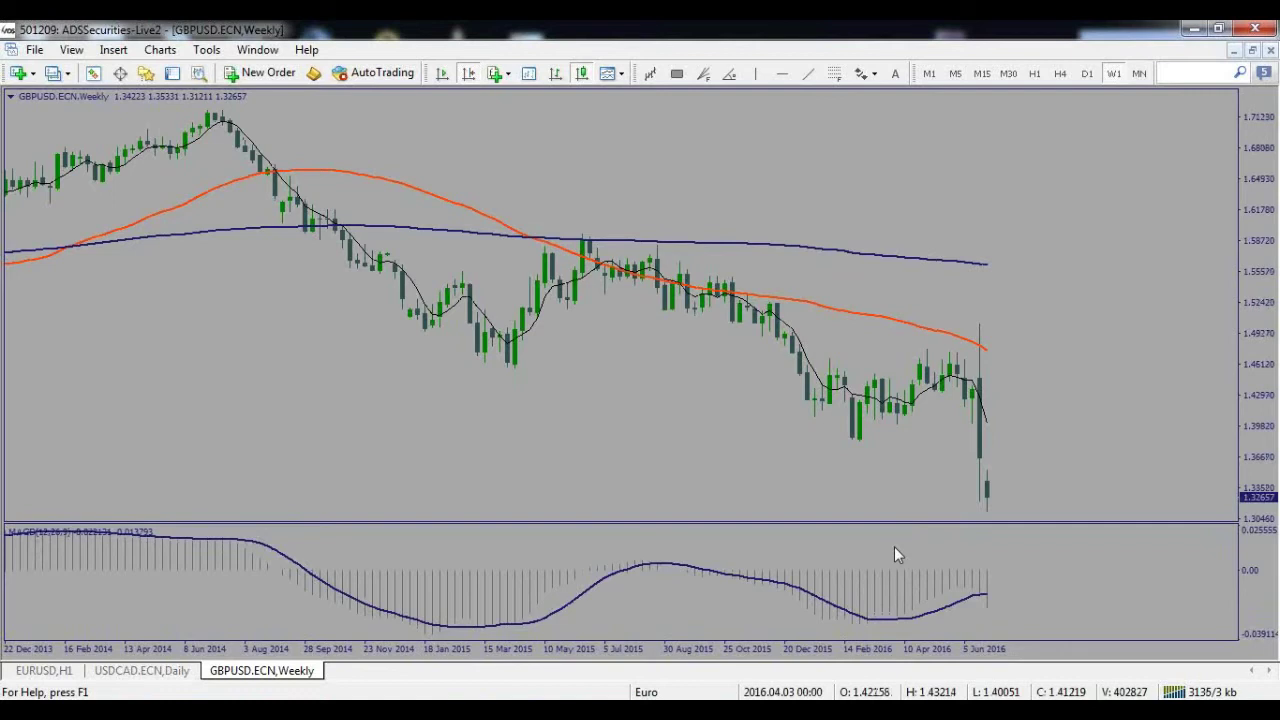
middle_click(896, 548)
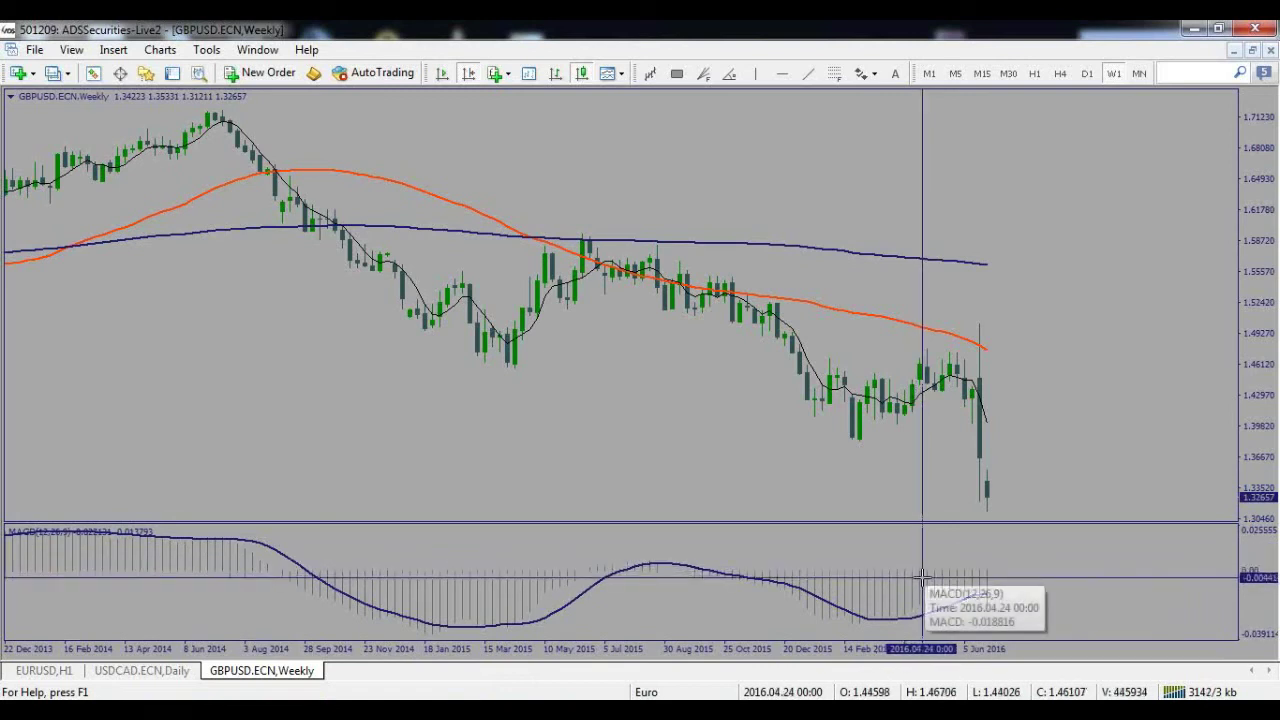
mouse_move(960, 580)
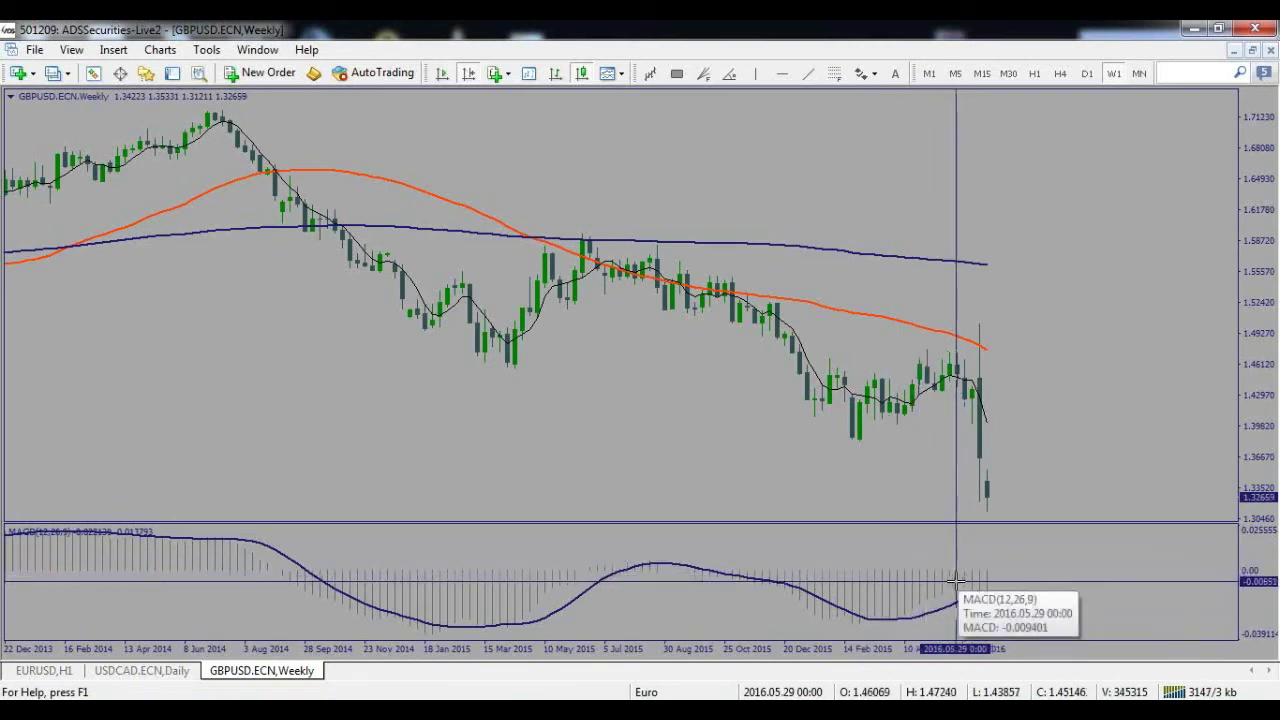
left_click(890, 586)
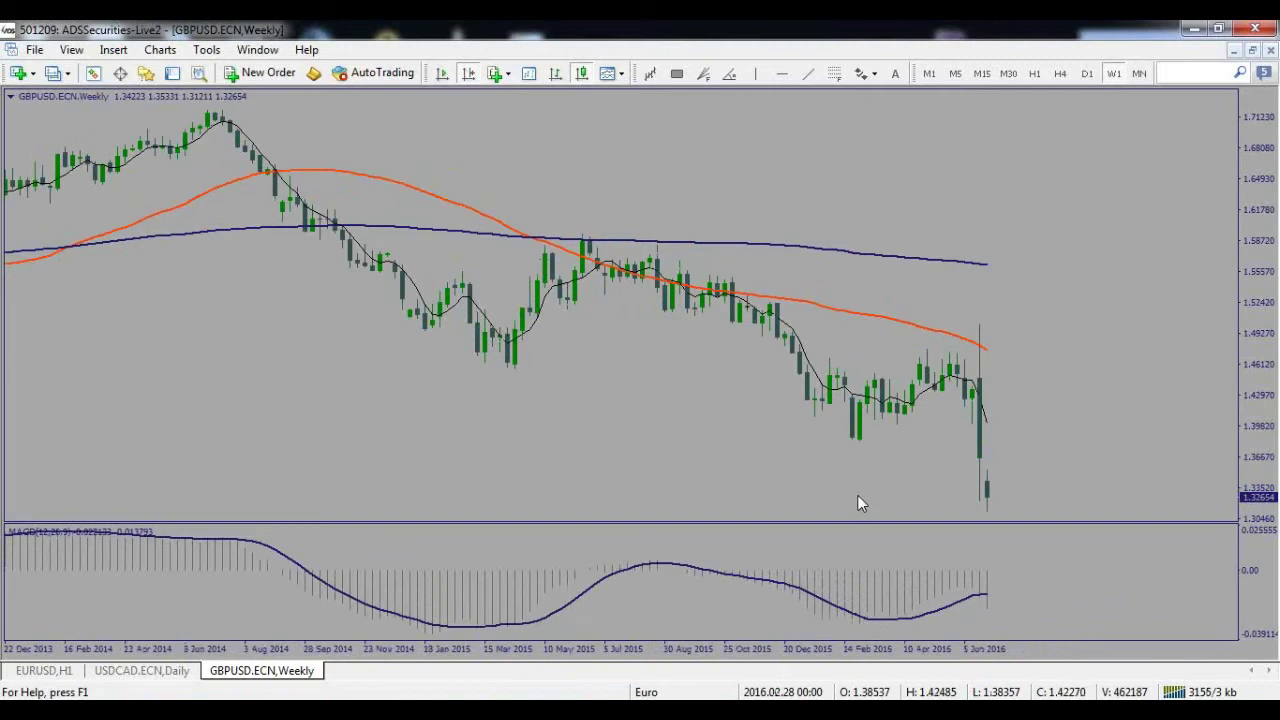
Measure the distance from the 5-period moving average at the 5 June 2016 candle up to the orange moving average
middle_click(966, 466)
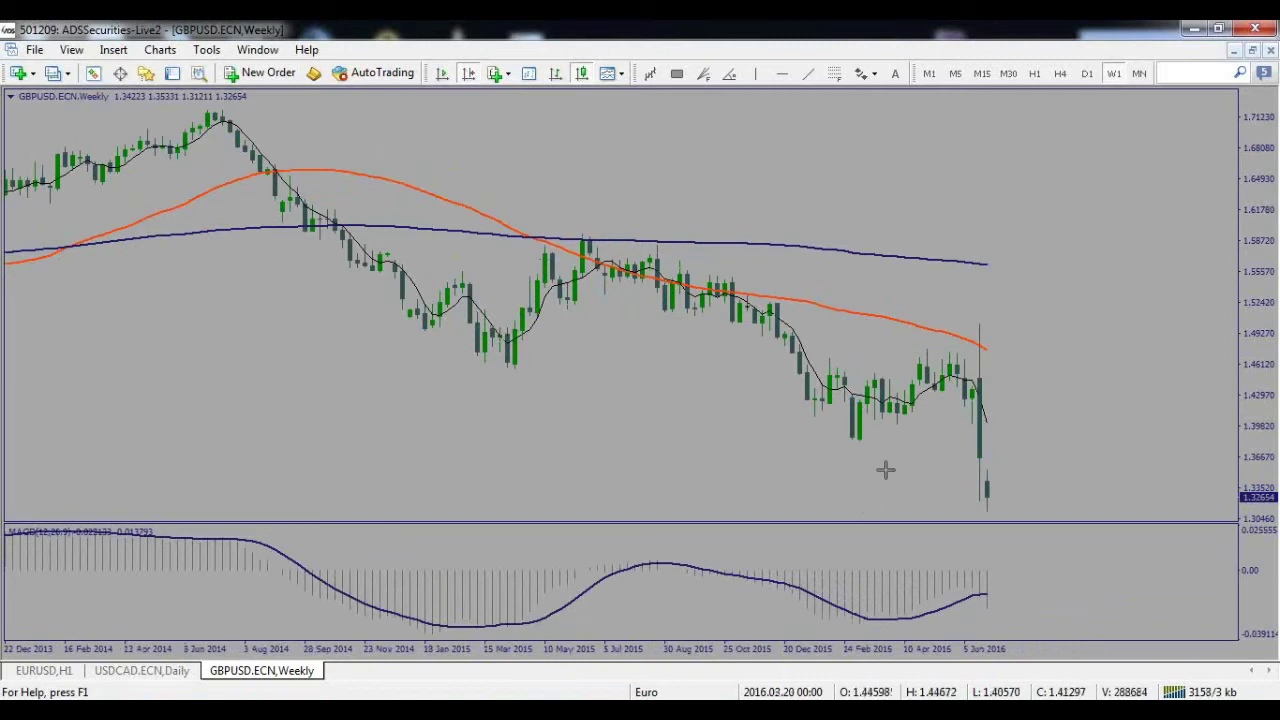
mouse_move(963, 382)
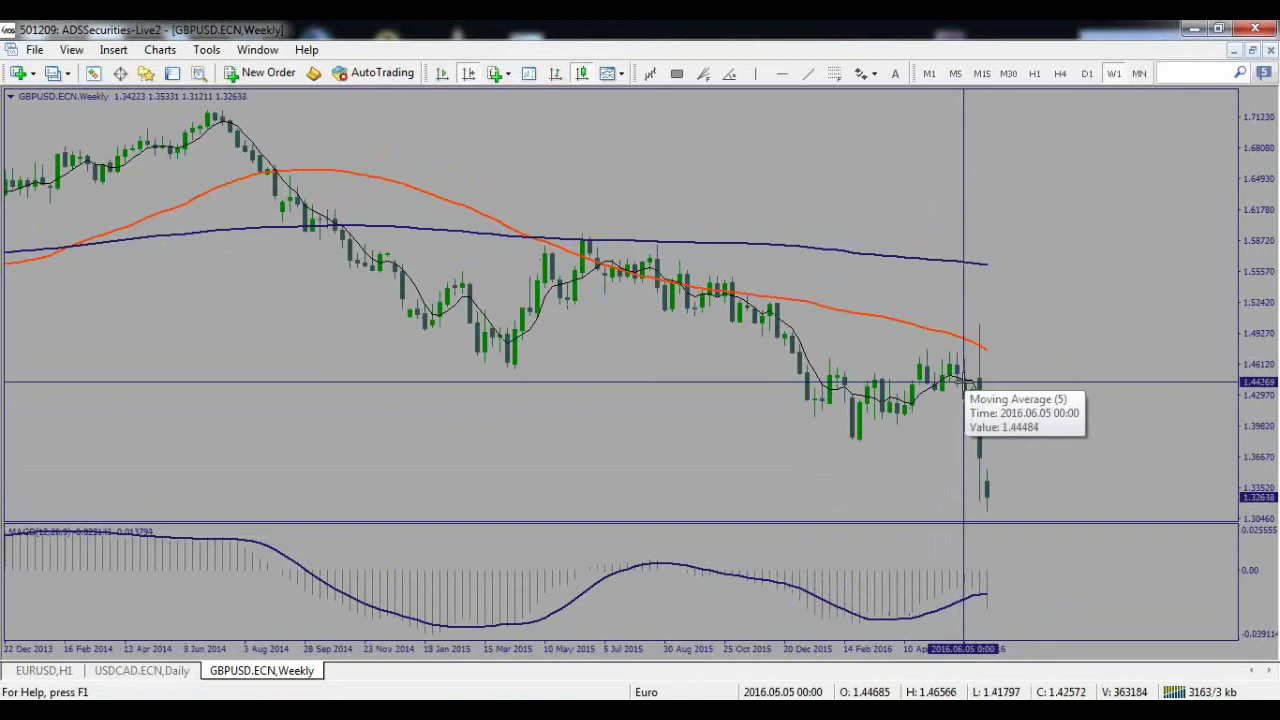
left_click_drag(963, 382, 975, 350)
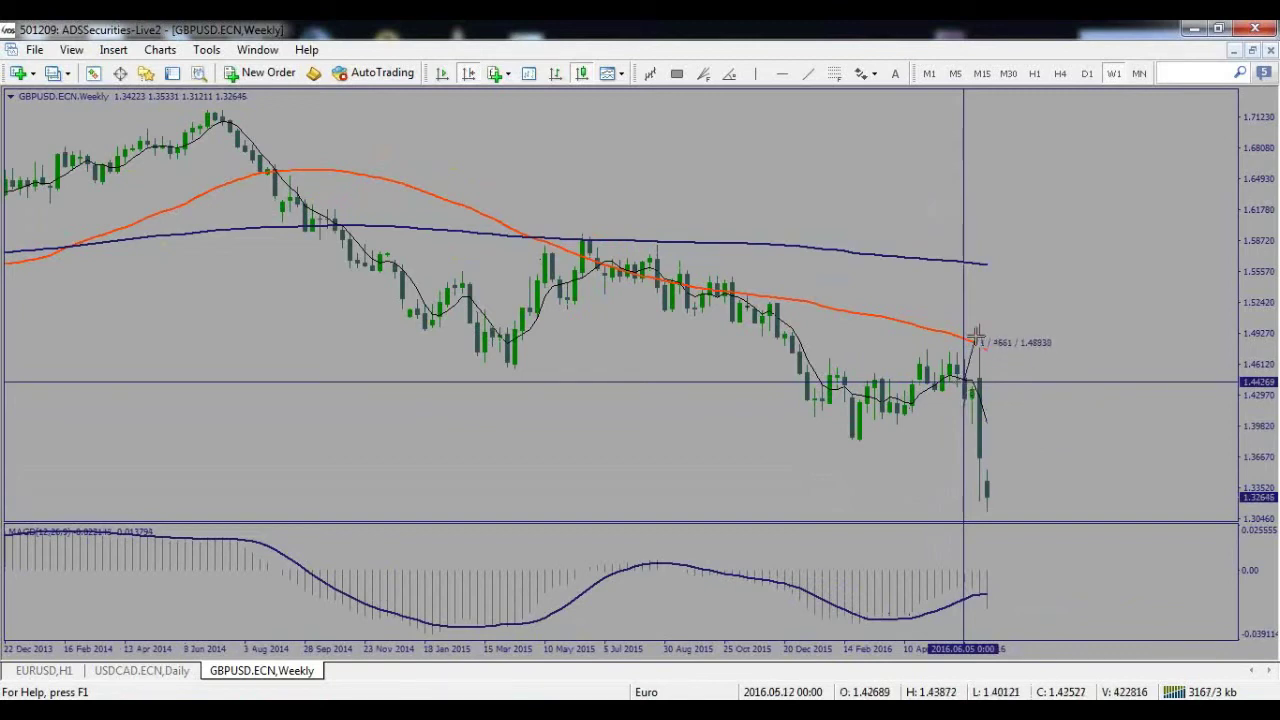
left_click_drag(976, 340, 979, 344)
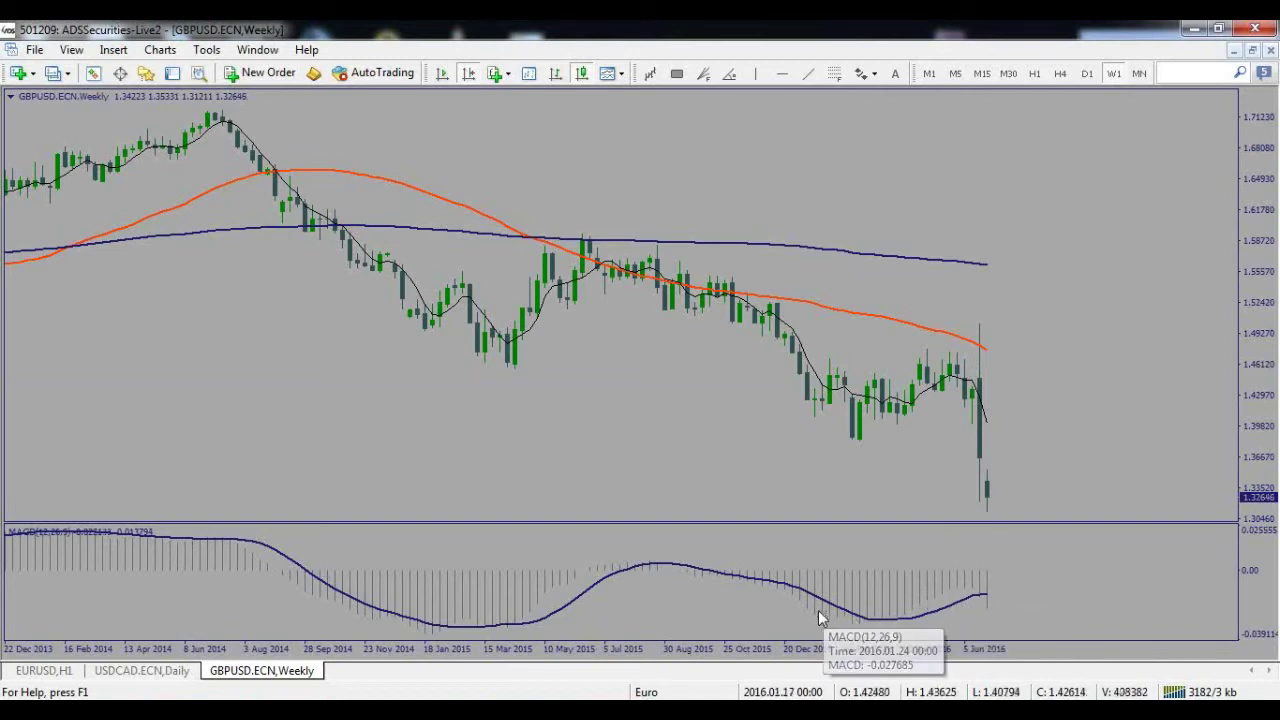
Examine the GBPUSD weekly MACD histogram and signal line from January to May 2016 and back through late 2015
mouse_move(812, 587)
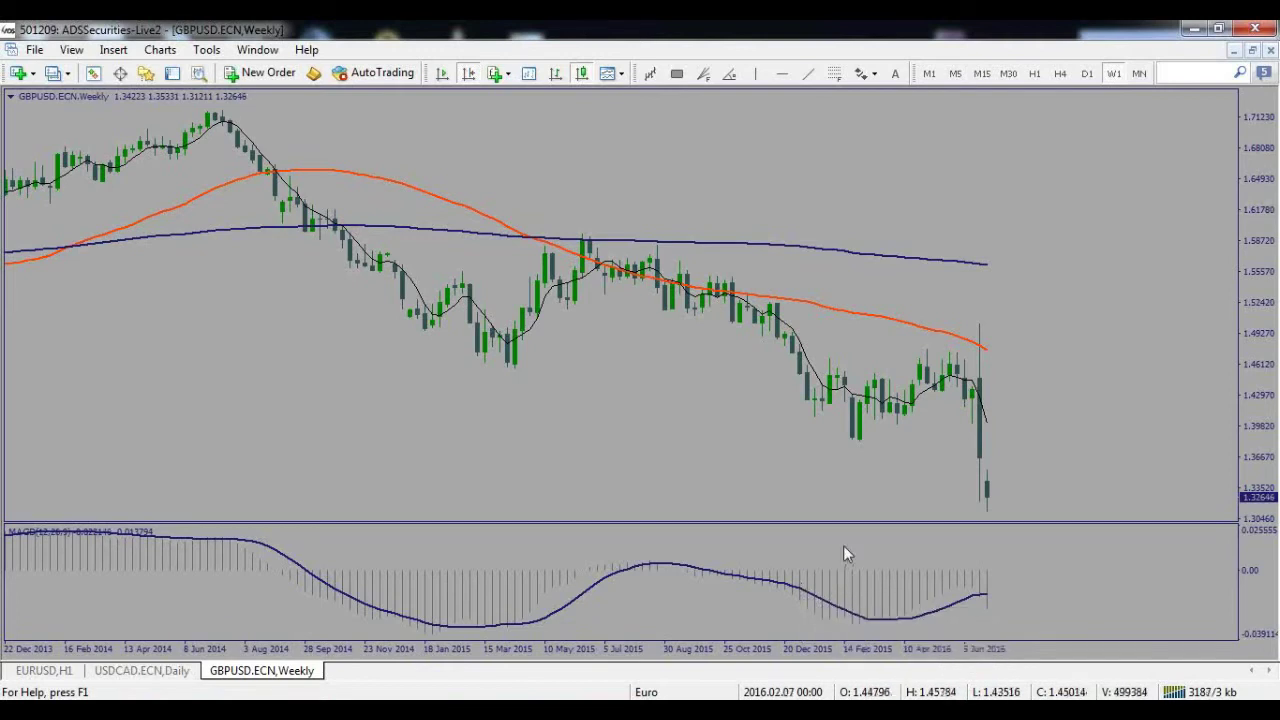
mouse_move(955, 610)
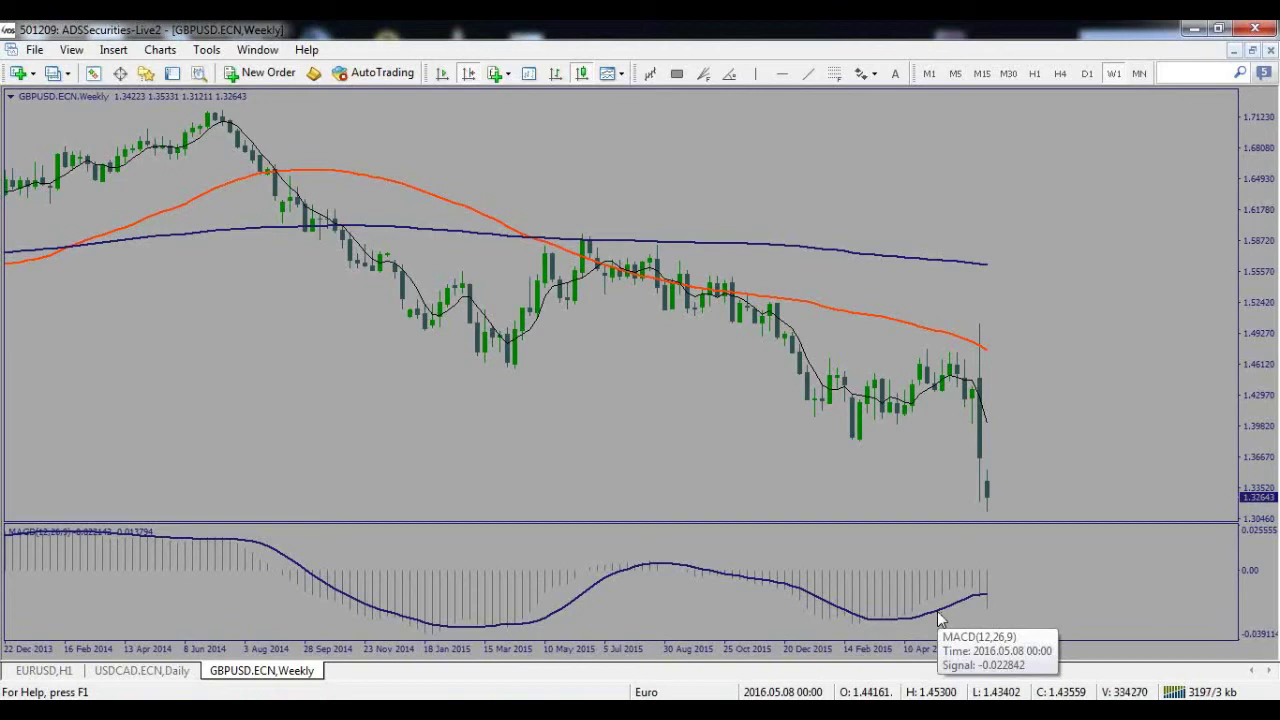
middle_click(986, 600)
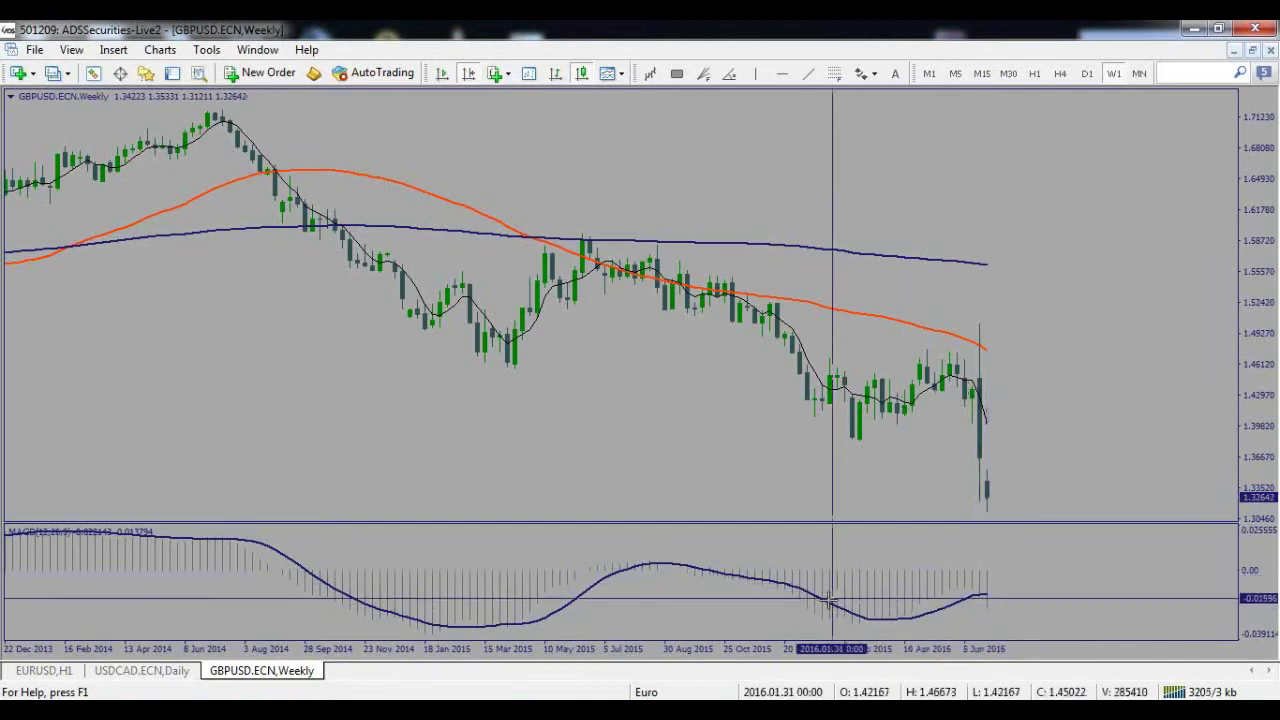
scroll(837, 545, "up", 3)
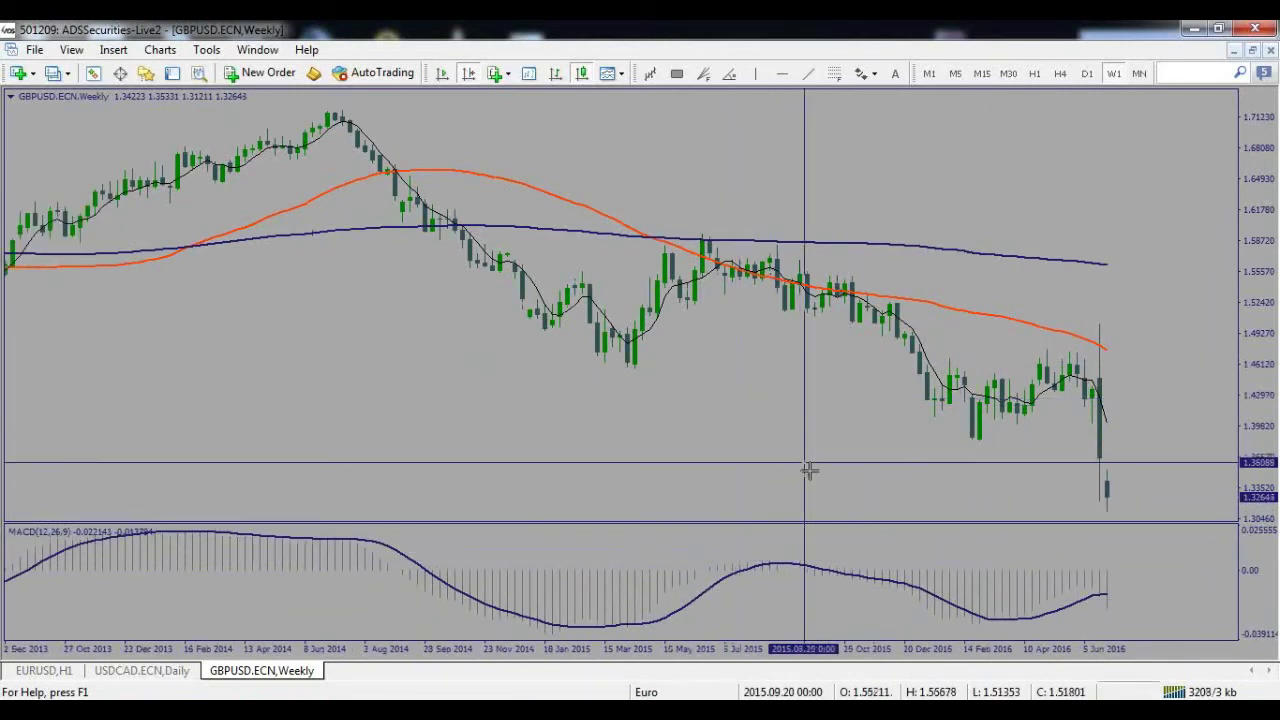
mouse_move(852, 574)
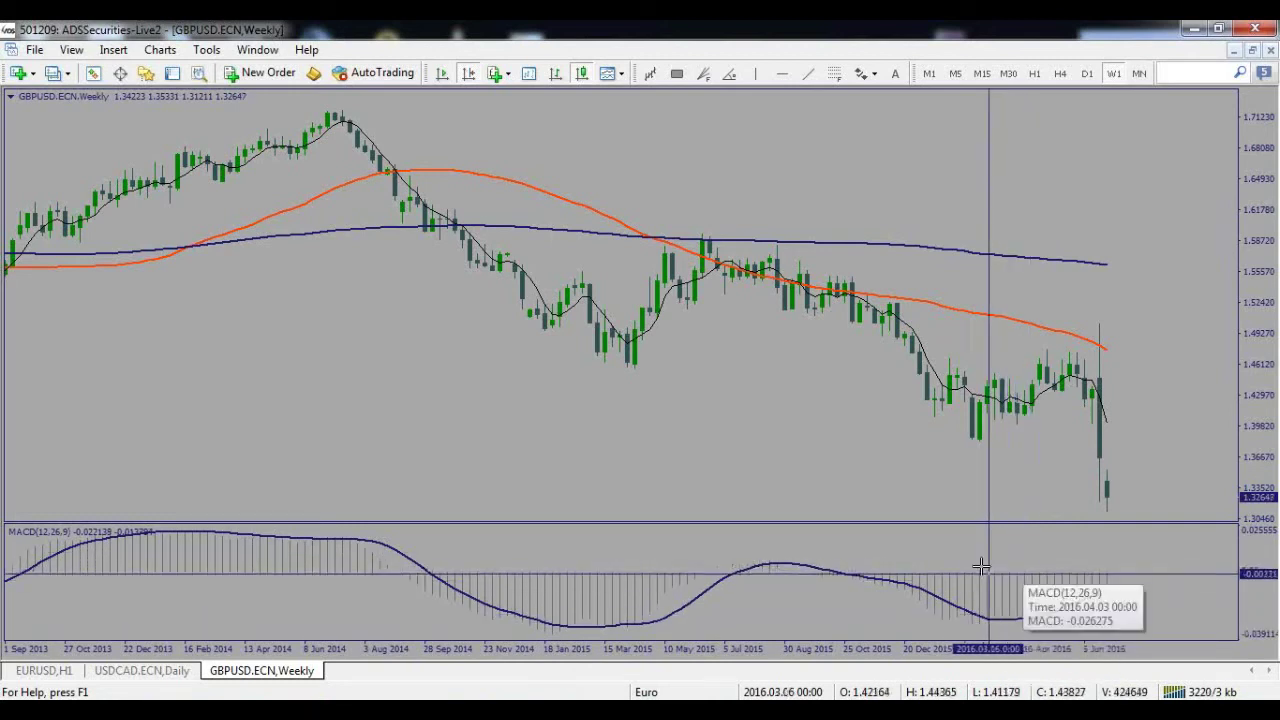
Set GBPUSD to the daily timeframe and examine the latest price bars from December 2015 to late June 2016
key("Escape")
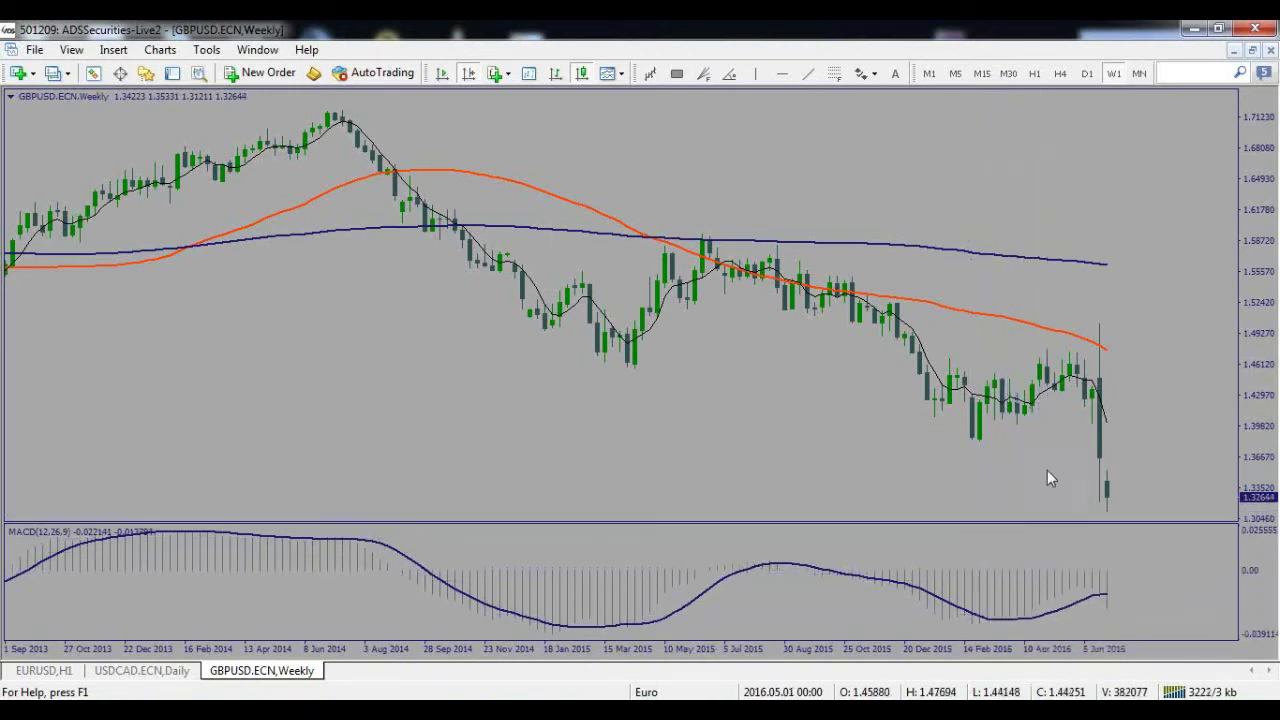
left_click(1088, 74)
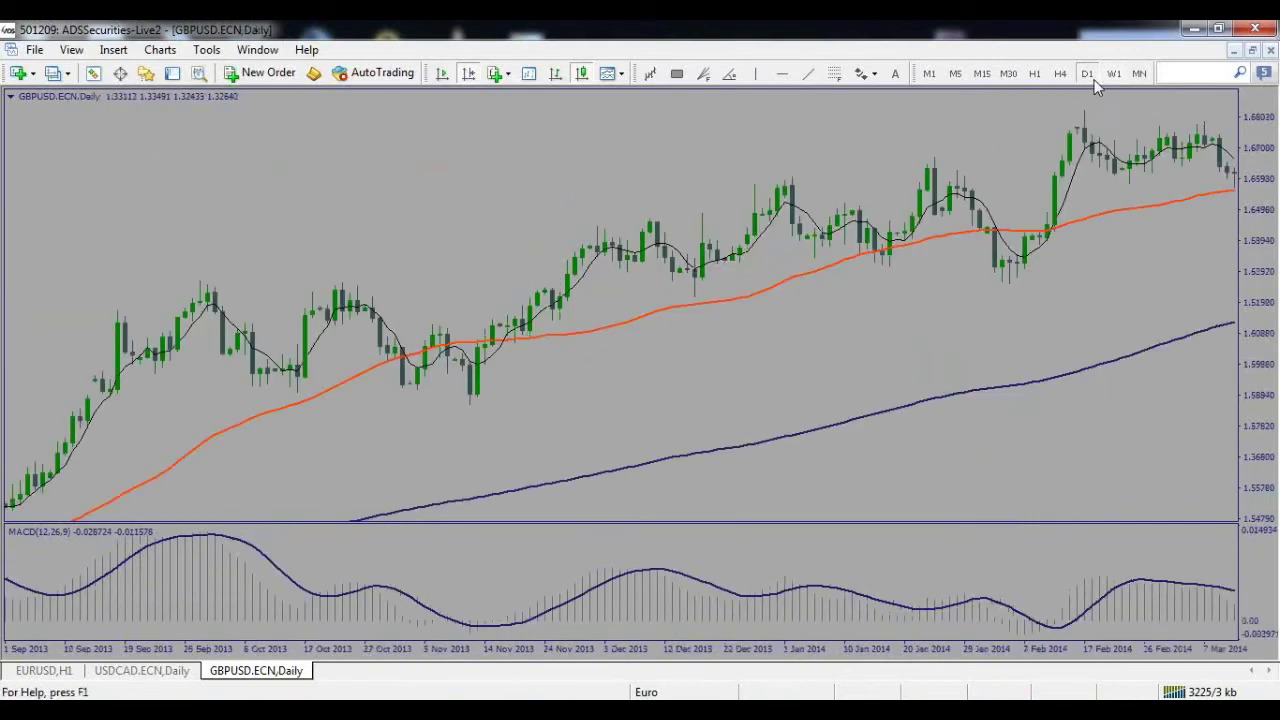
left_click(470, 78)
left_click_drag(944, 268, 704, 268)
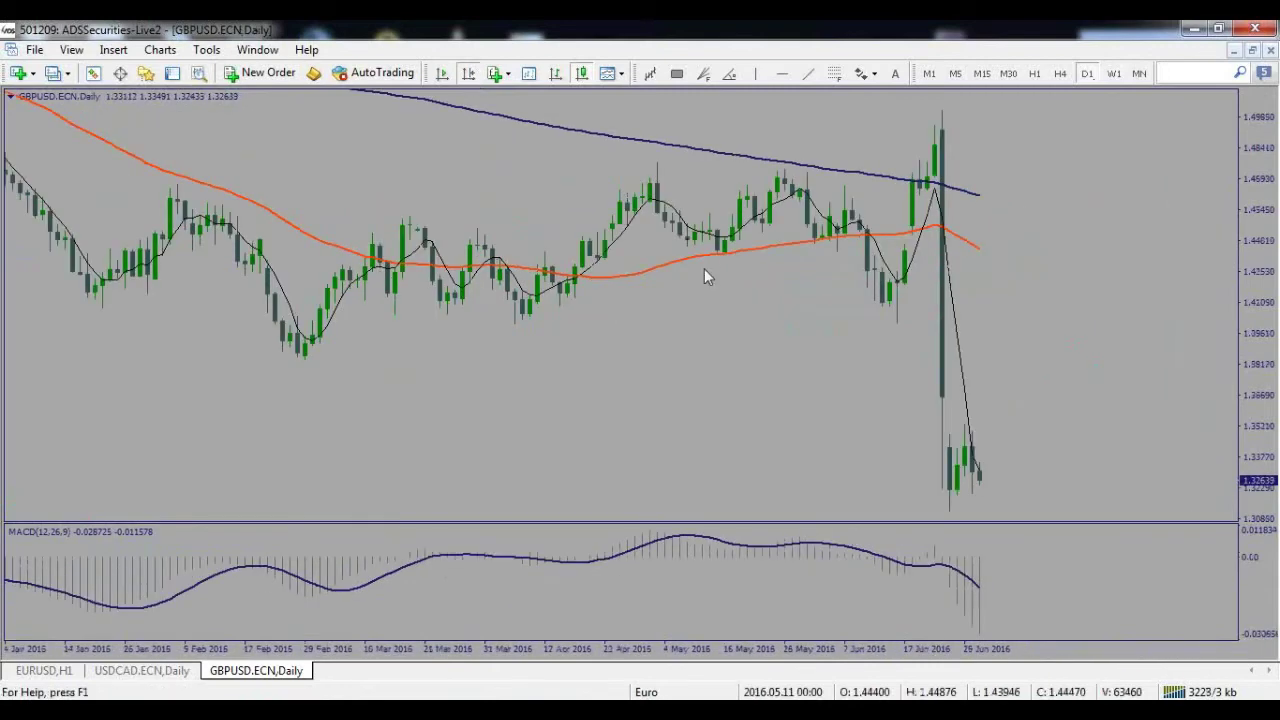
middle_click(687, 385)
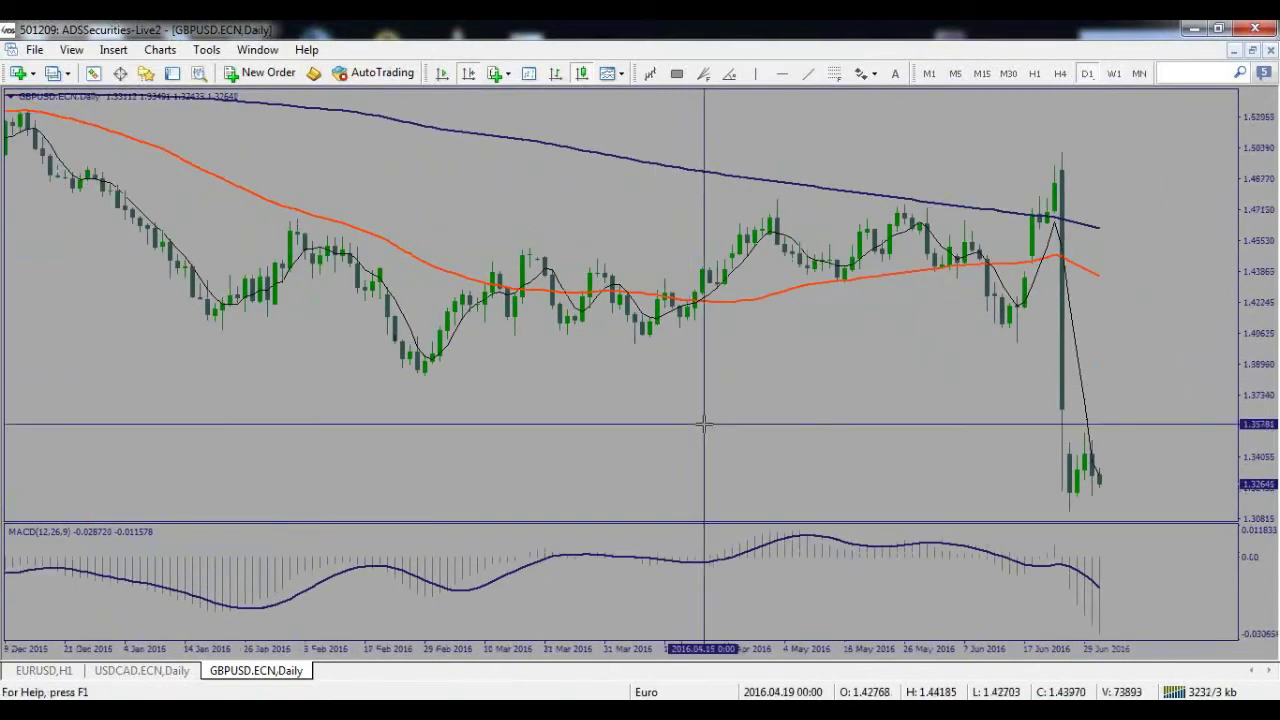
middle_click(691, 425)
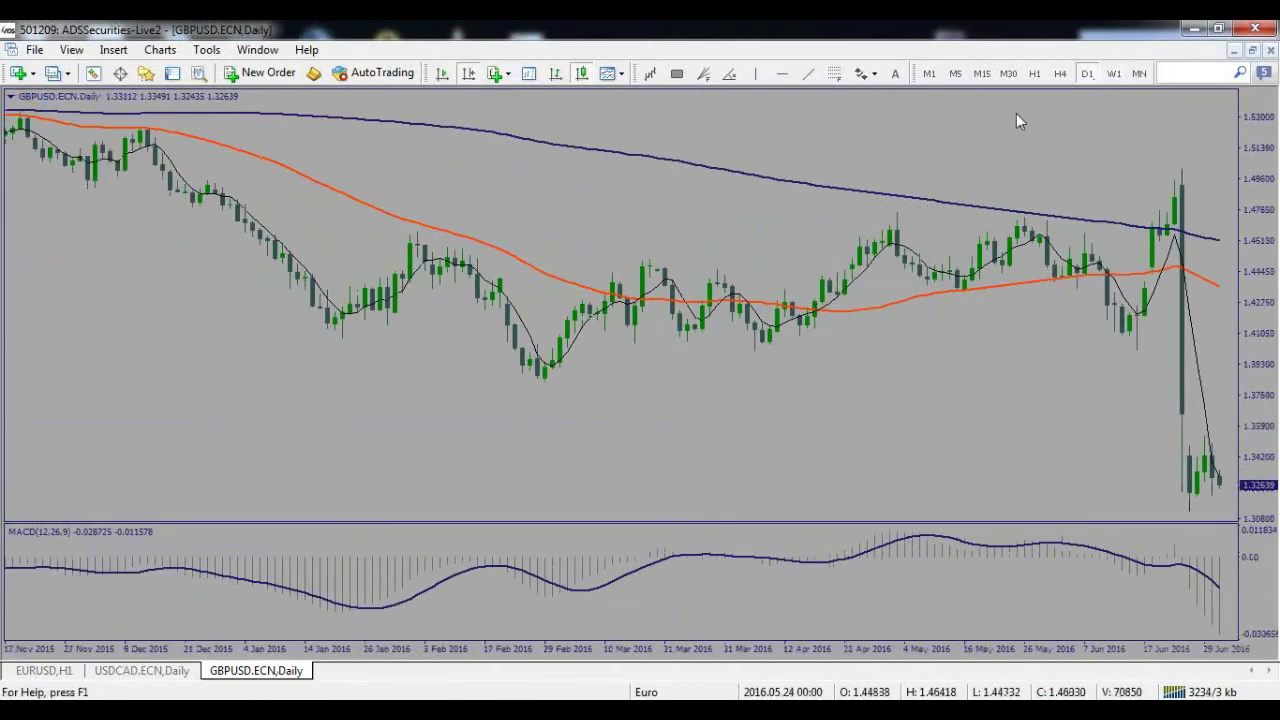
Switch GBPUSD to the weekly timeframe and inspect the decline from August 2014, reading the MACD value at 2 November 2014
left_click(1116, 74)
middle_click(900, 340)
scroll(309, 380, "up", 3)
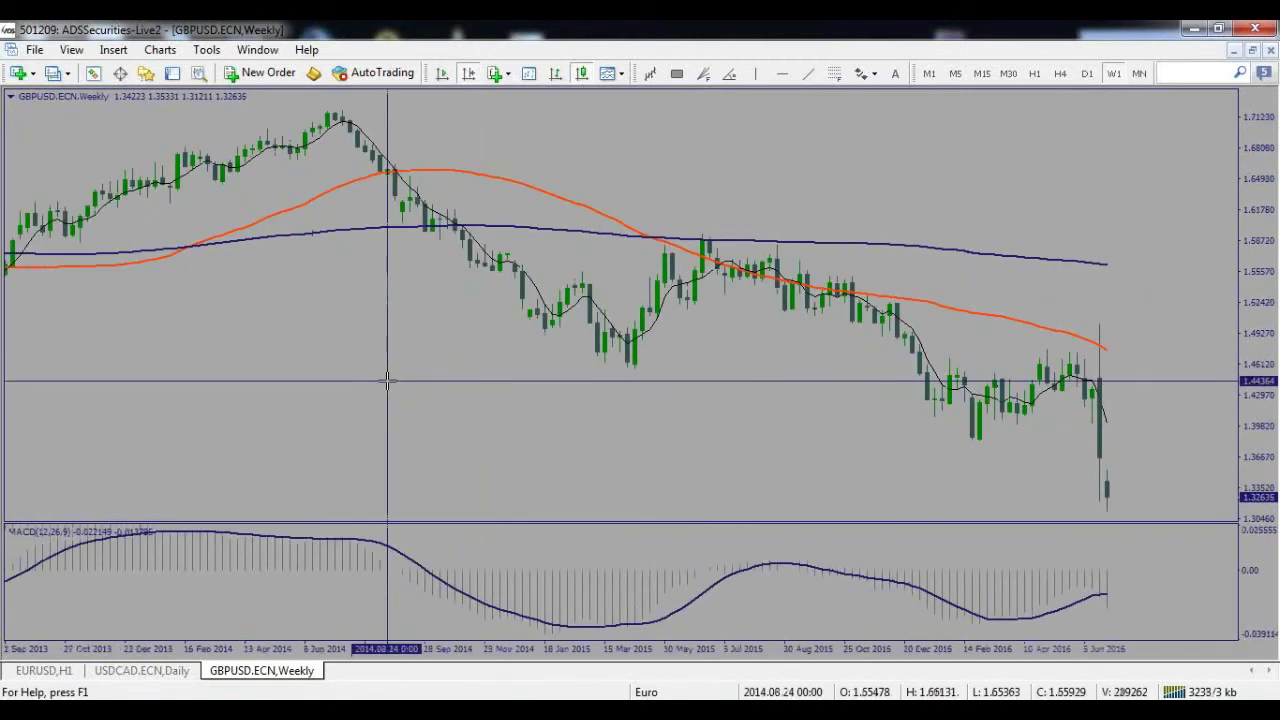
middle_click(587, 373)
middle_click(587, 373)
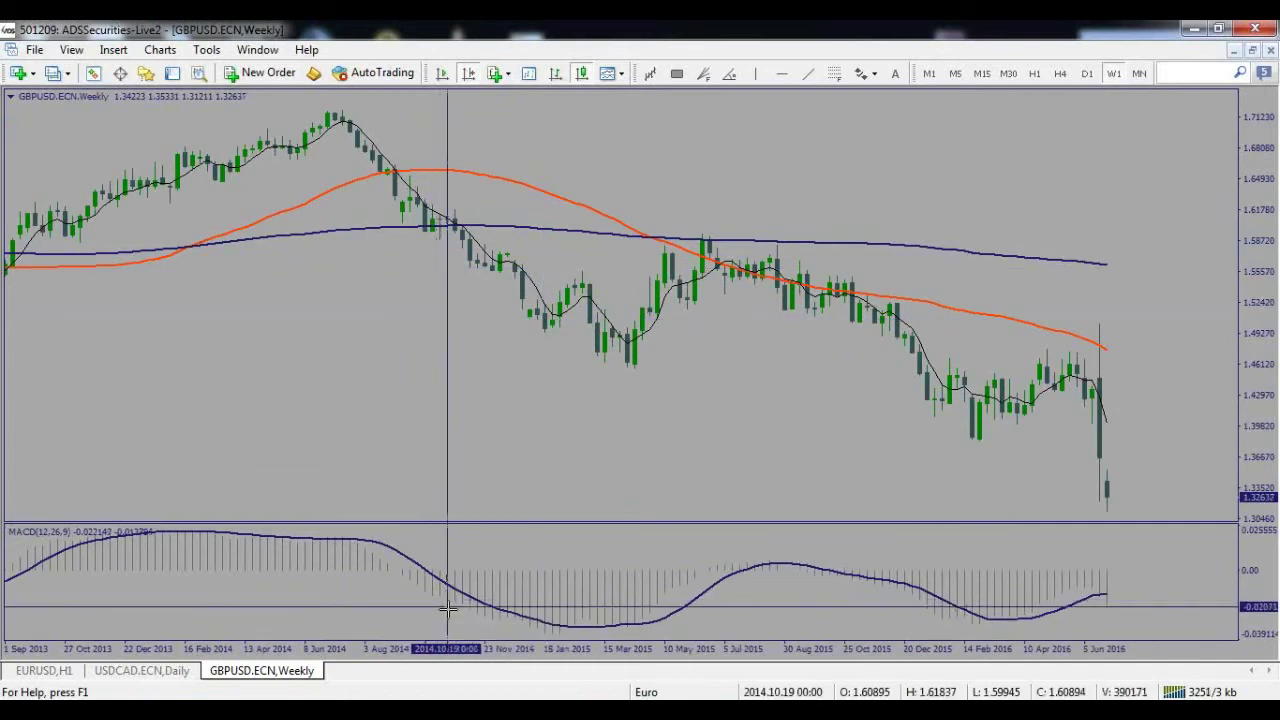
mouse_move(461, 600)
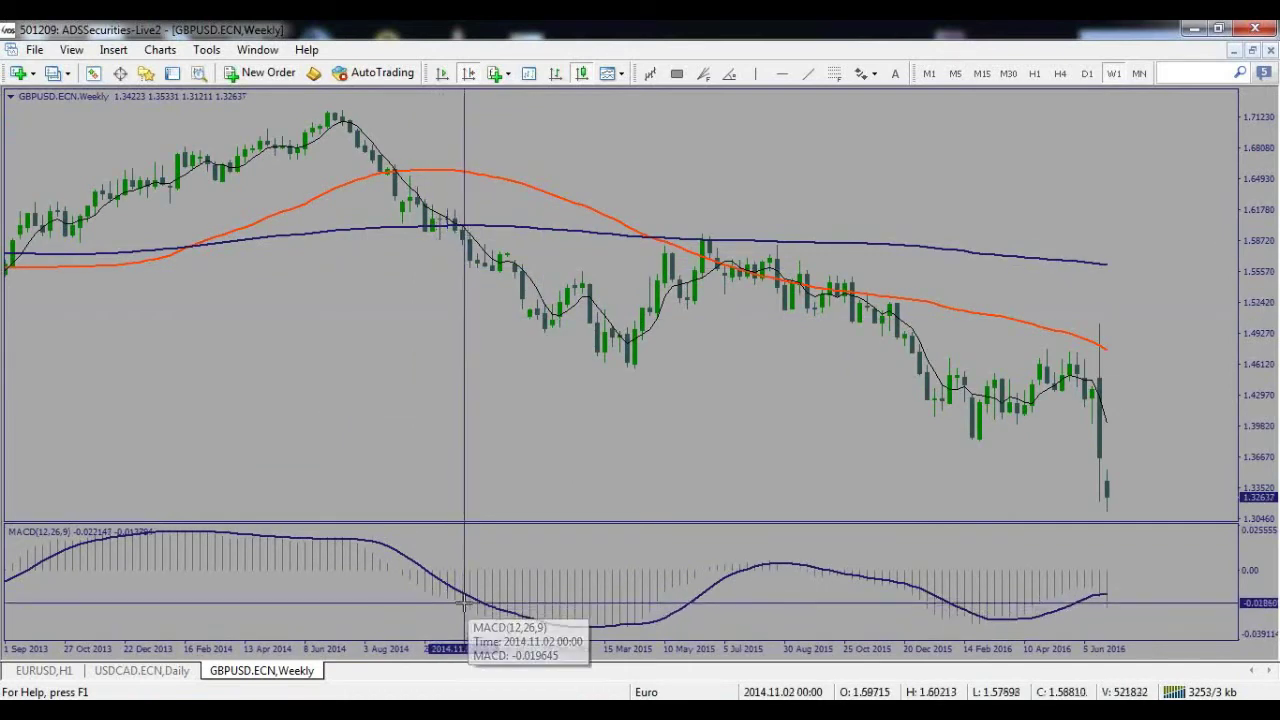
Return GBPUSD to the daily timeframe and compare the January and February 2016 price lows with the MACD histogram and signal line
left_click(1087, 74)
left_click(468, 74)
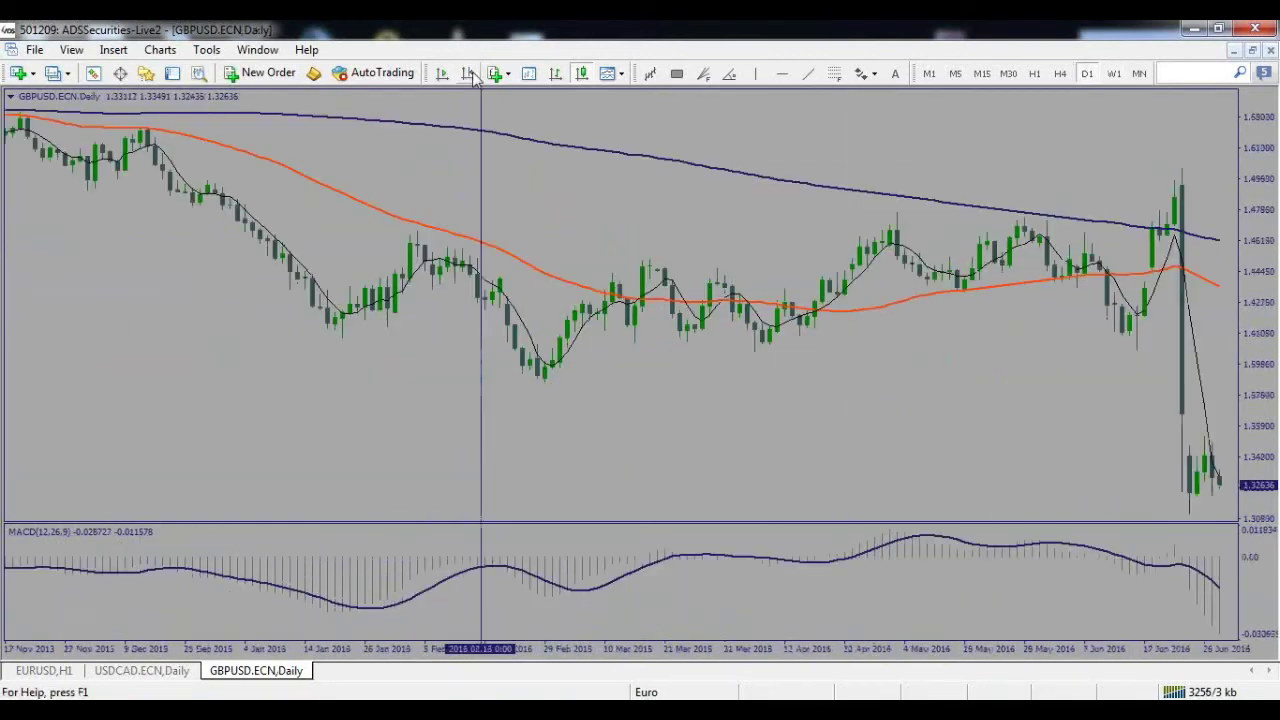
left_click(470, 75)
scroll(516, 150, "up", 3)
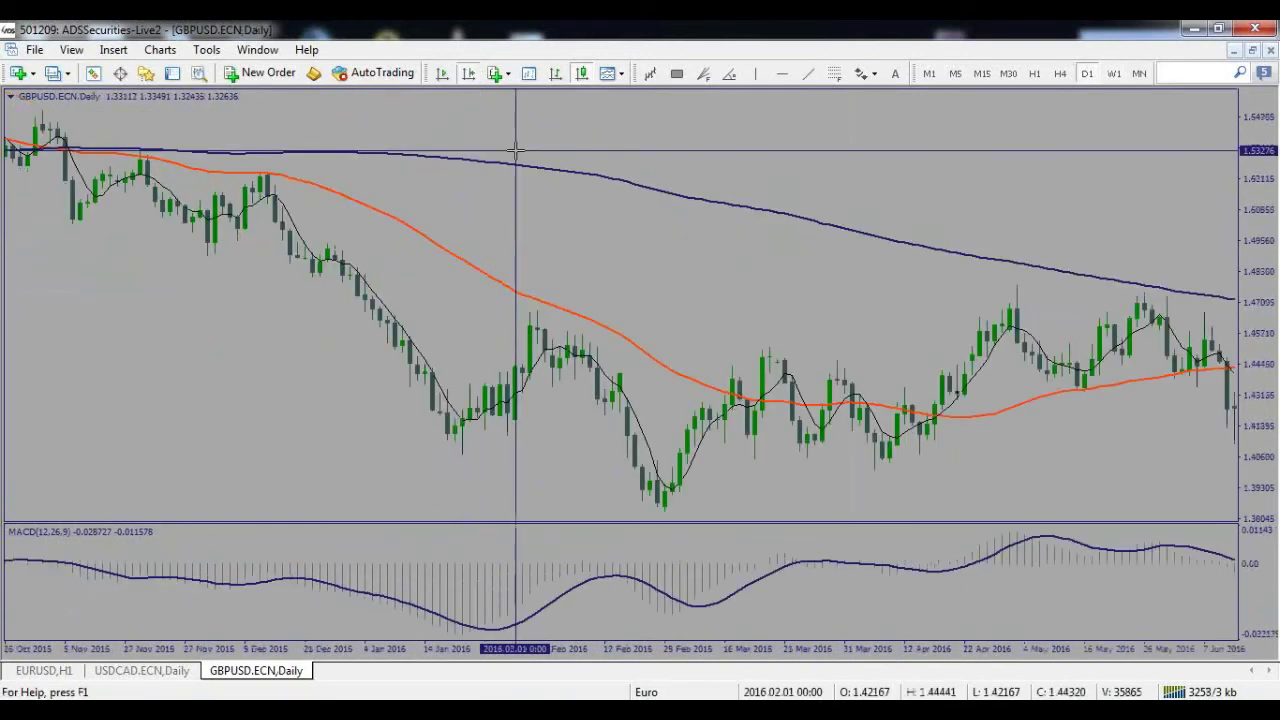
scroll(516, 150, "up", 3)
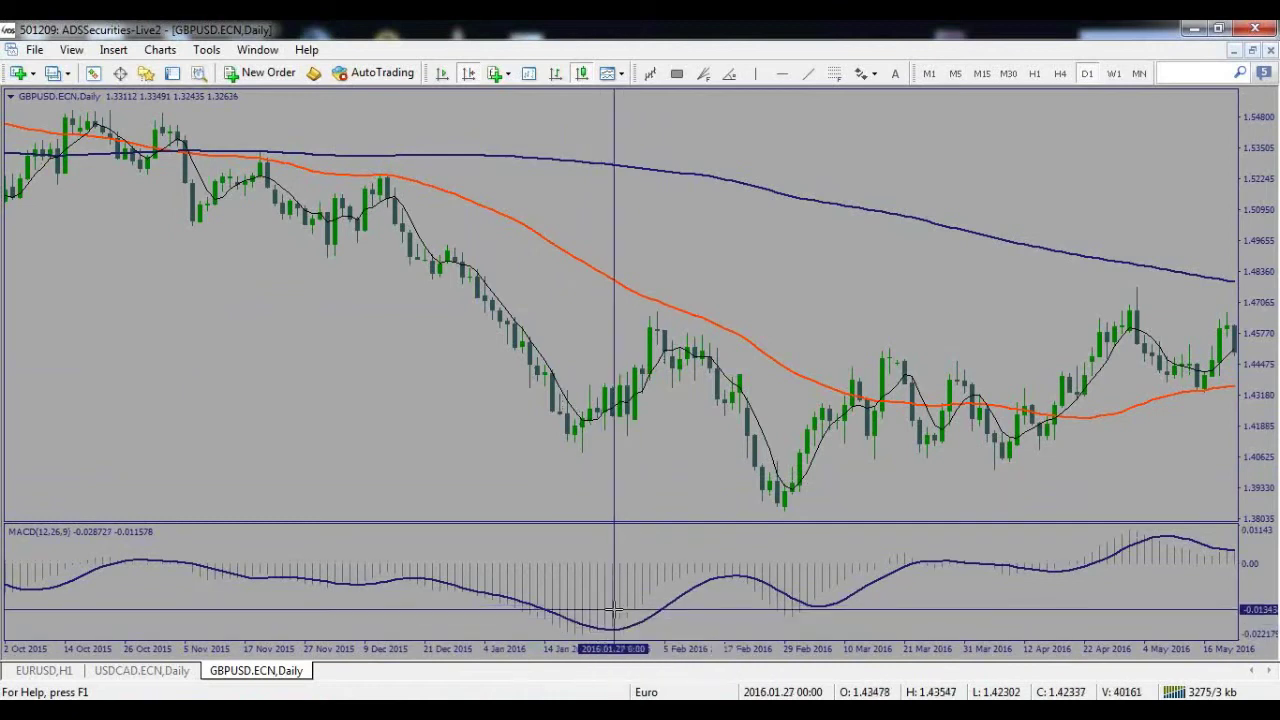
mouse_move(622, 606)
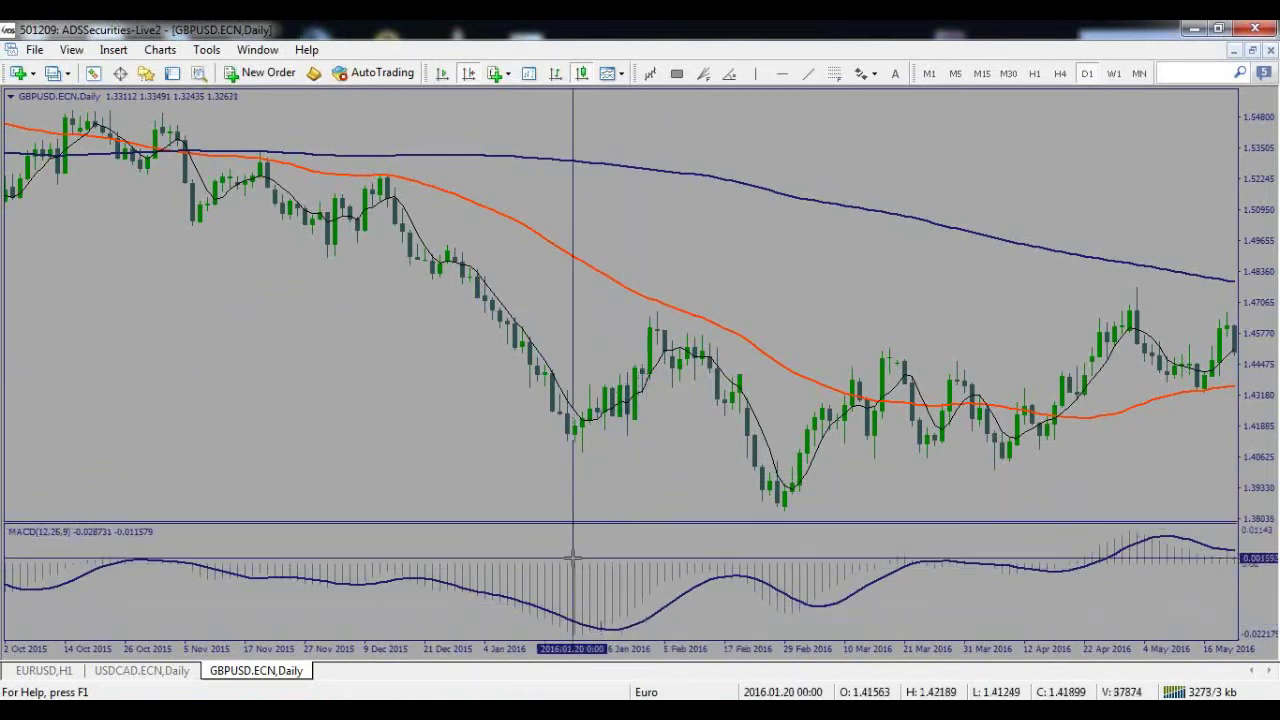
mouse_move(599, 585)
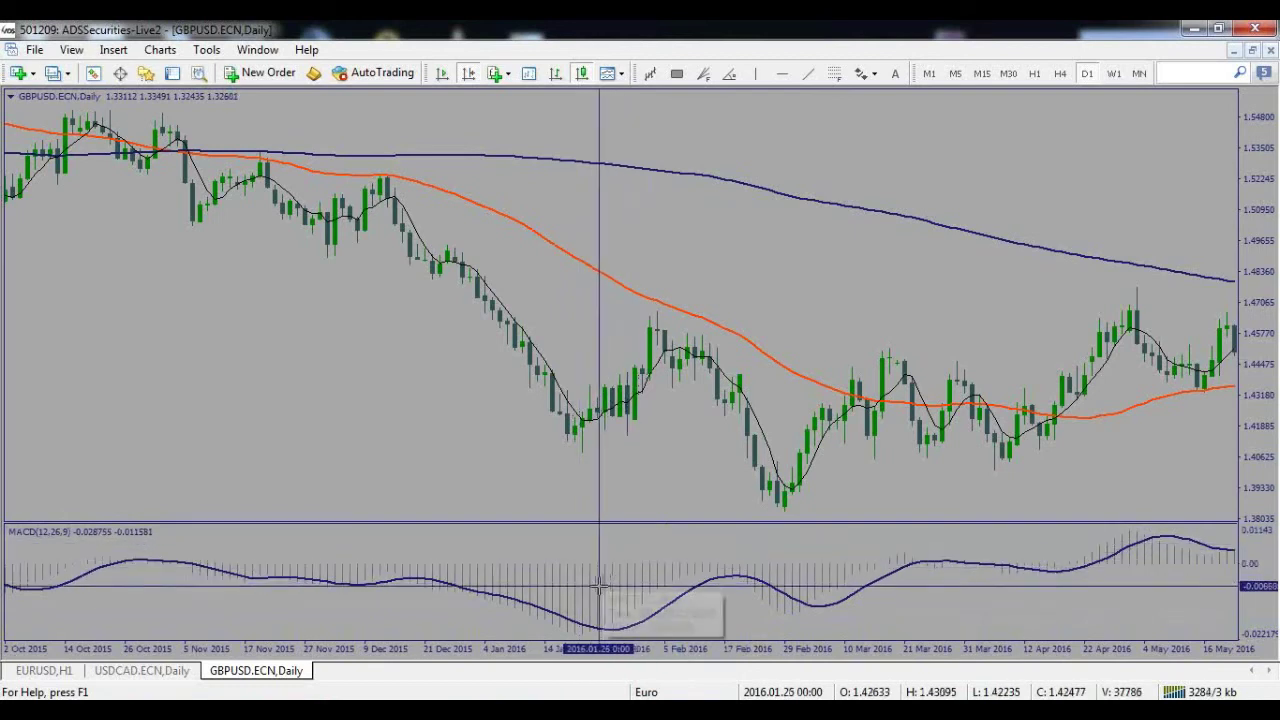
mouse_move(668, 555)
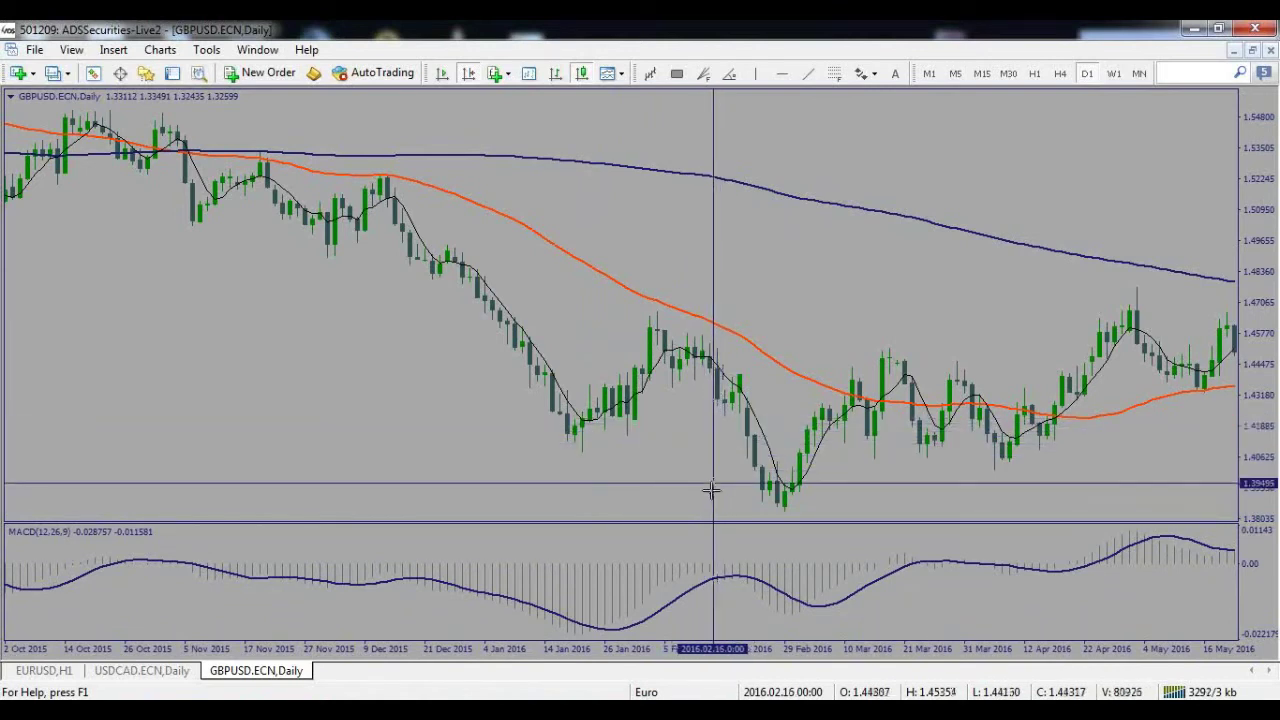
mouse_move(728, 578)
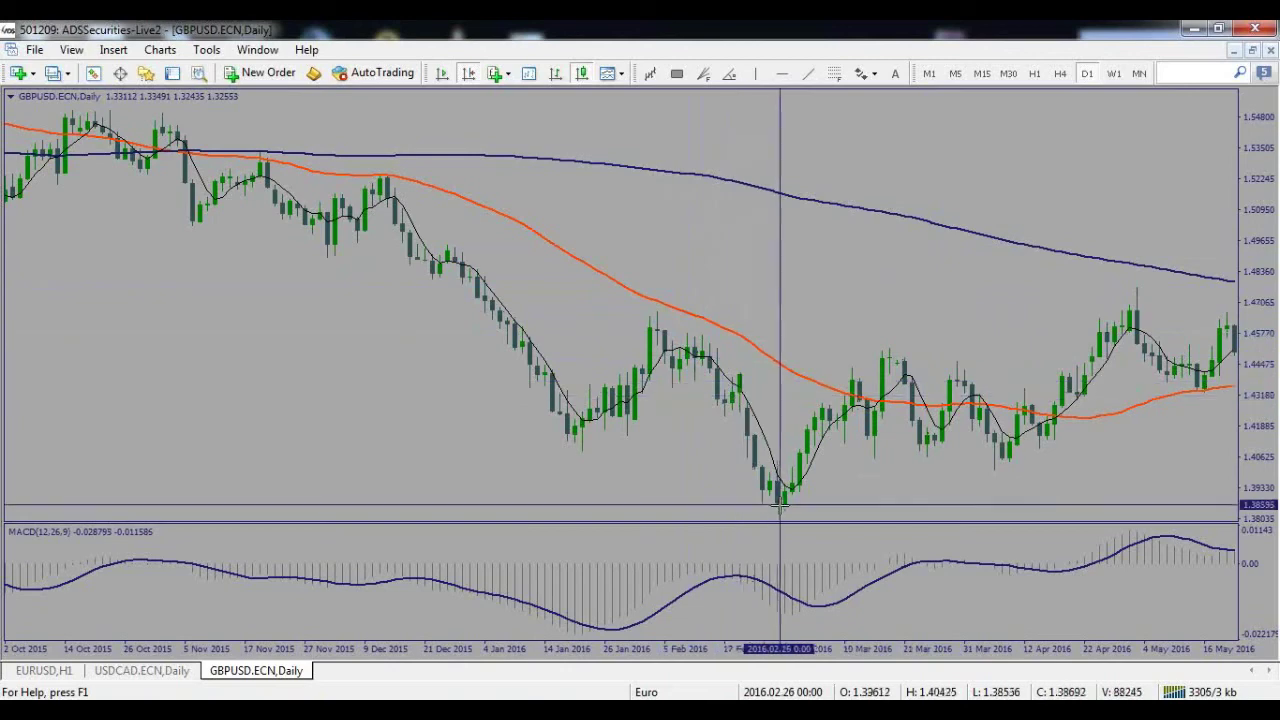
scroll(627, 340, "down", 3)
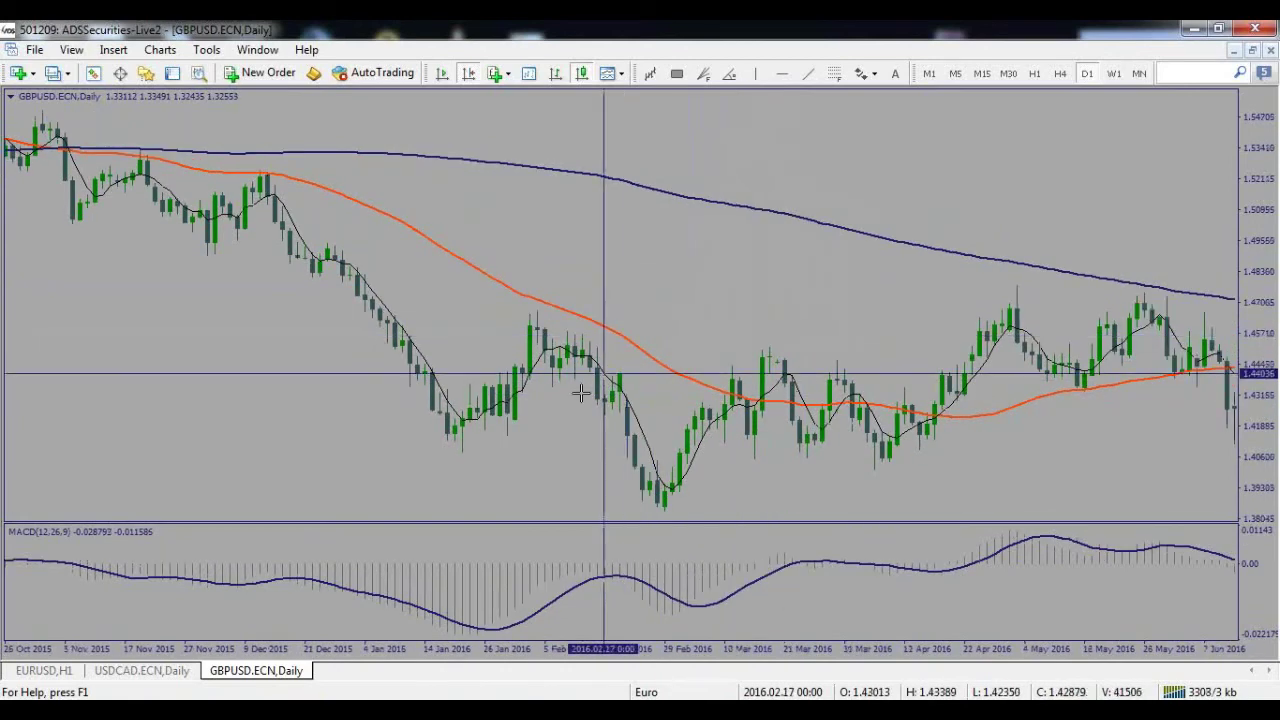
Open the USDCAD daily chart and draw a rising trendline under the MACD lows of March and late April 2016
left_click(124, 678)
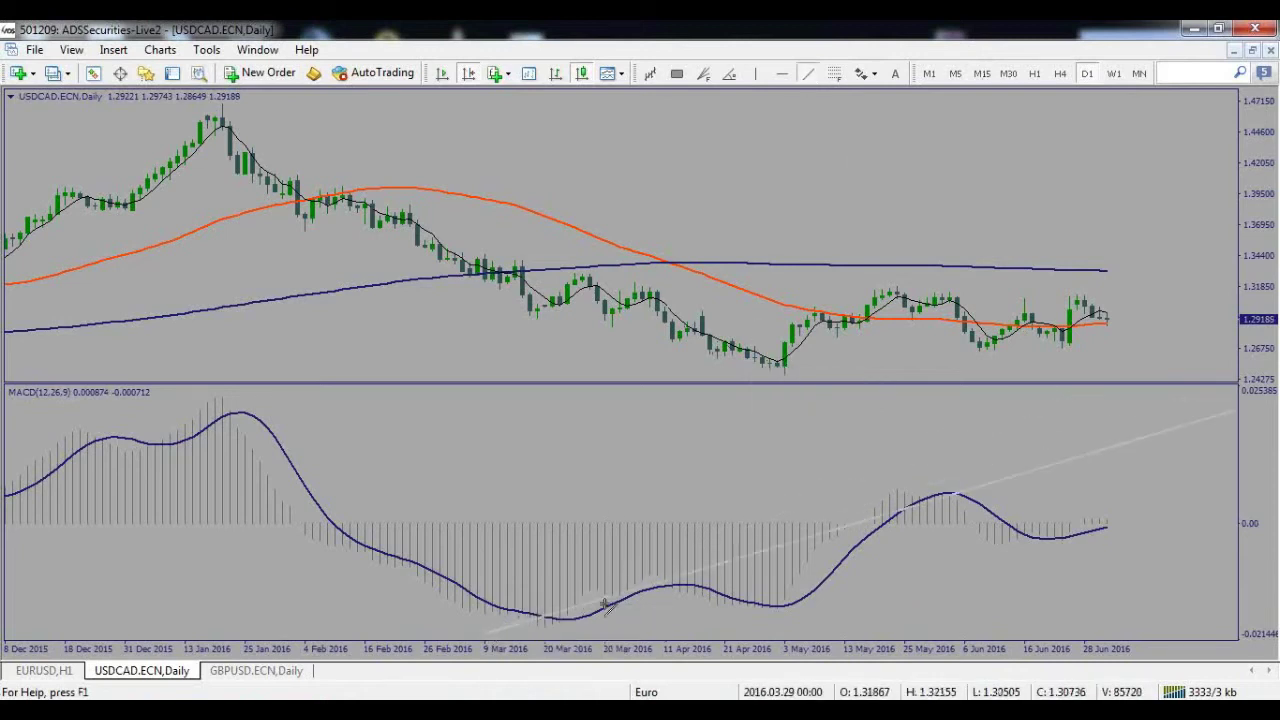
left_click_drag(605, 605, 728, 610)
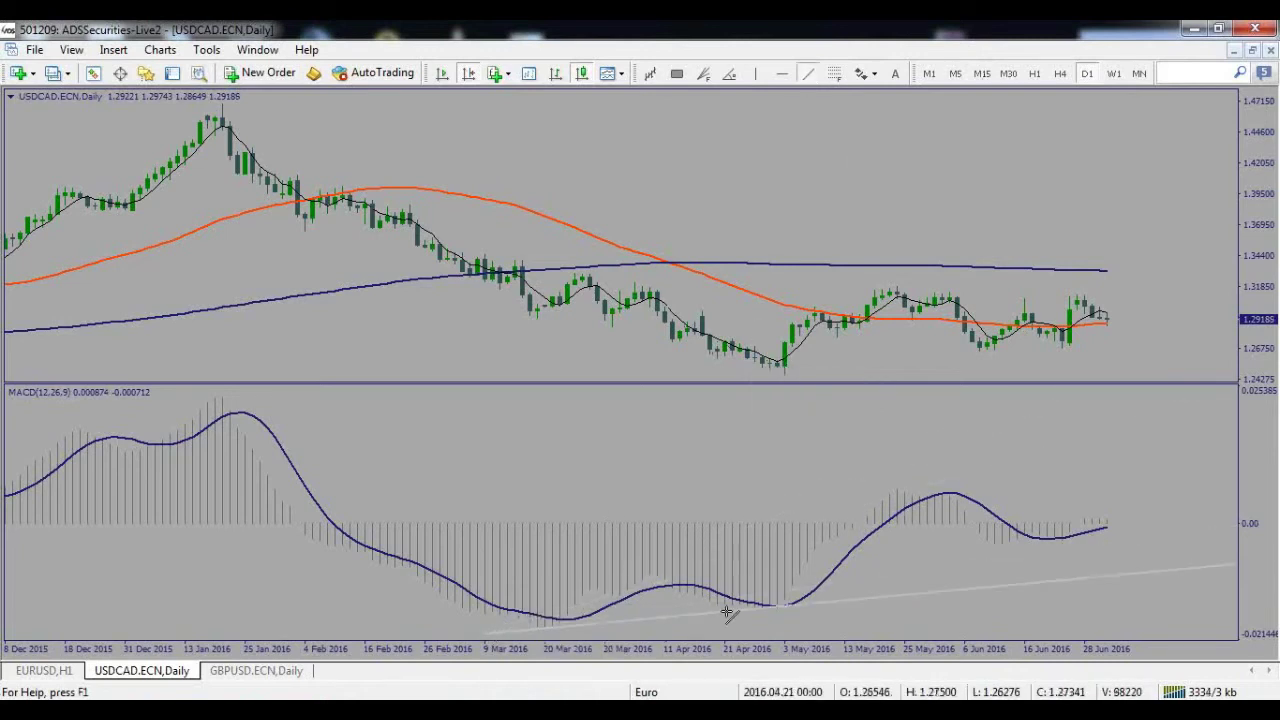
Measure the USDCAD daily rise from the 3 May 2016 candle up to the mid-May price peak
middle_click(739, 600)
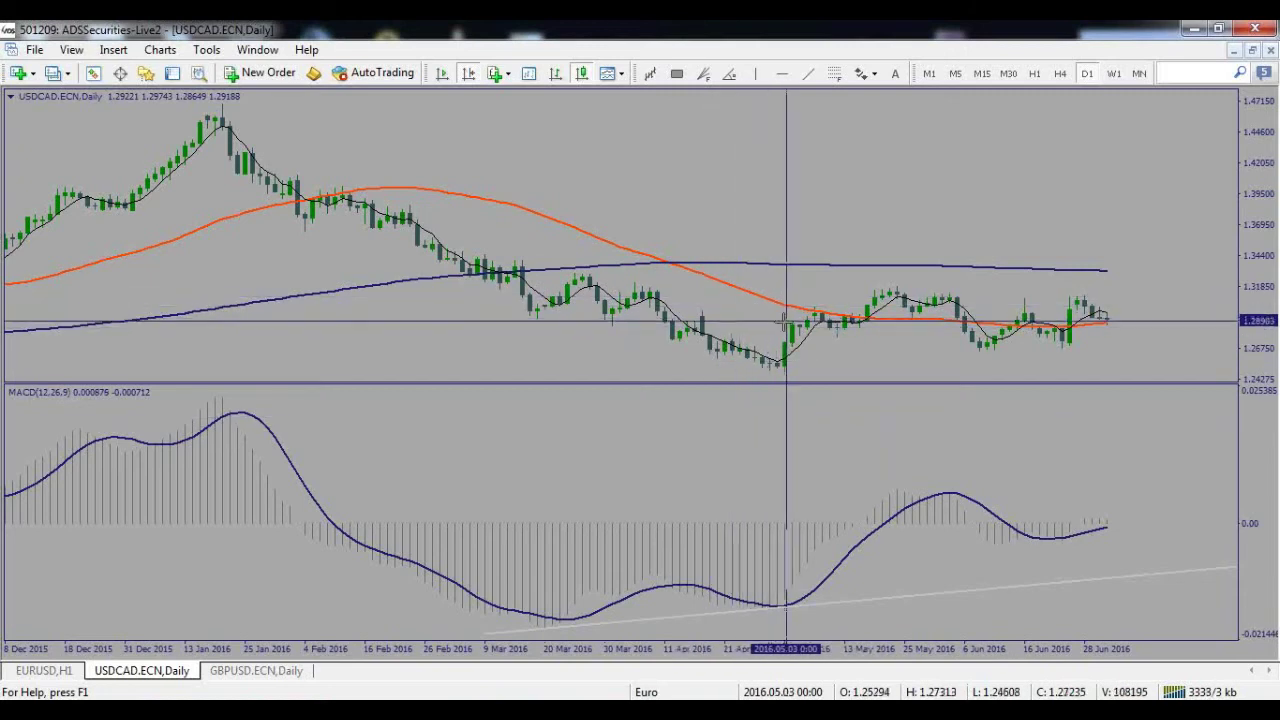
left_click_drag(787, 343, 805, 337)
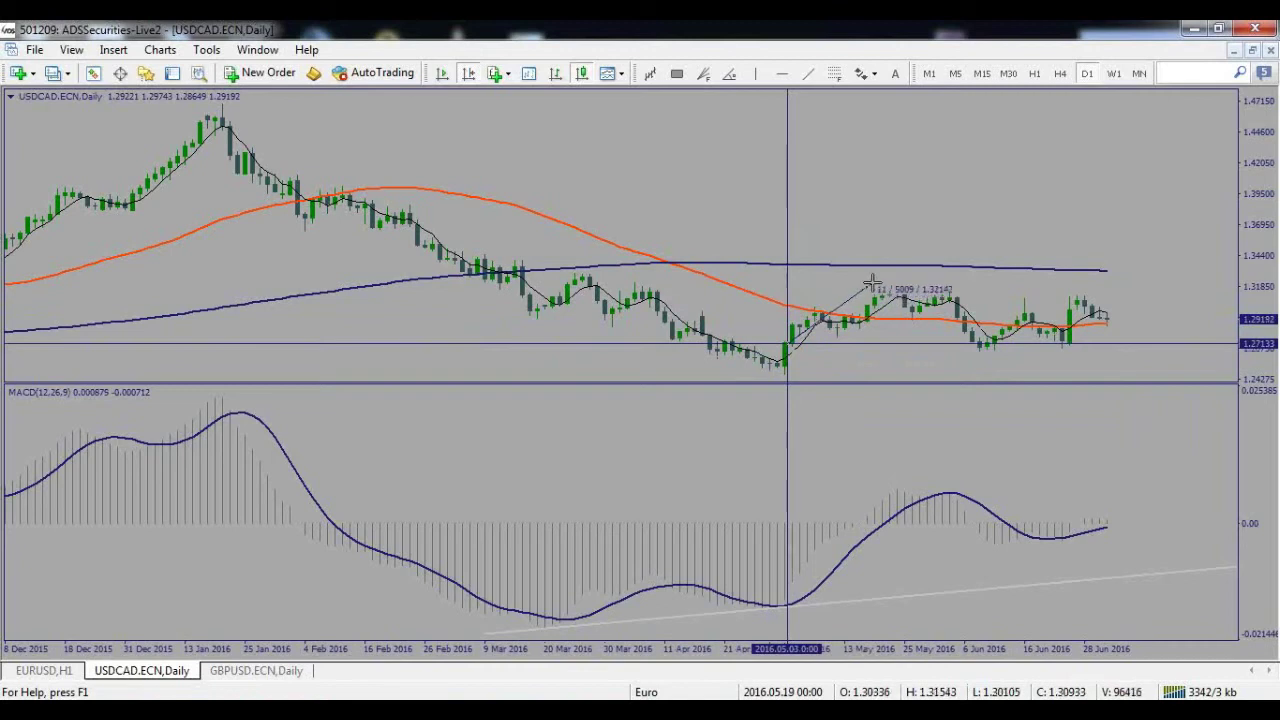
left_click_drag(872, 282, 870, 293)
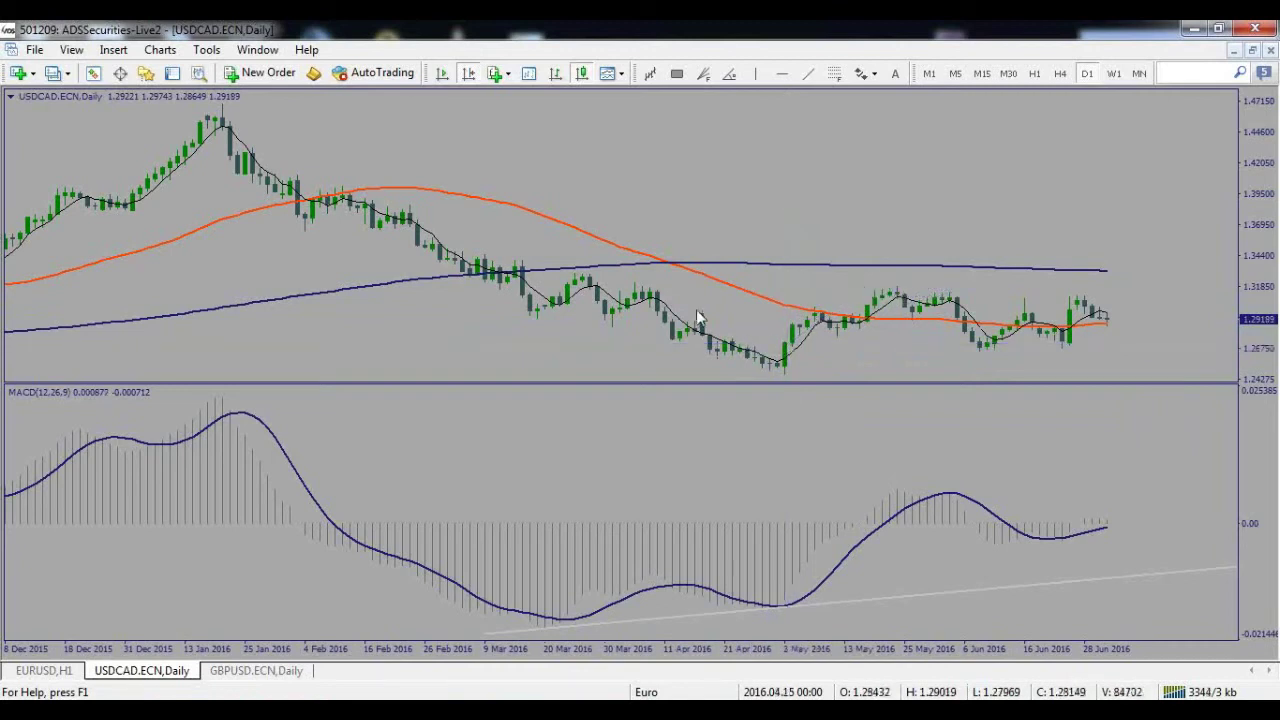
Examine how USDCAD daily price moves back to the orange moving average from mid-April to May 2016
scroll(692, 305, "left", 3)
scroll(701, 296, "right", 3)
middle_click(748, 306)
left_click(805, 328)
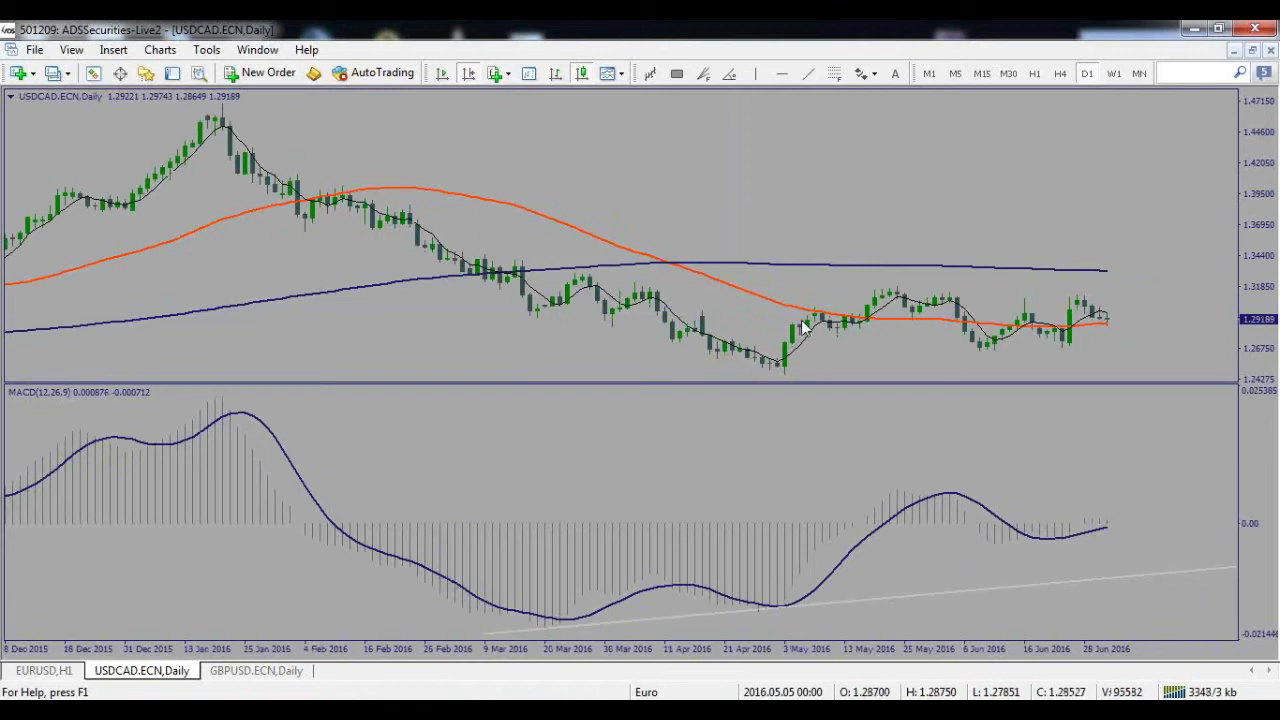
scroll(832, 319, "right", 3)
scroll(816, 322, "left", 3)
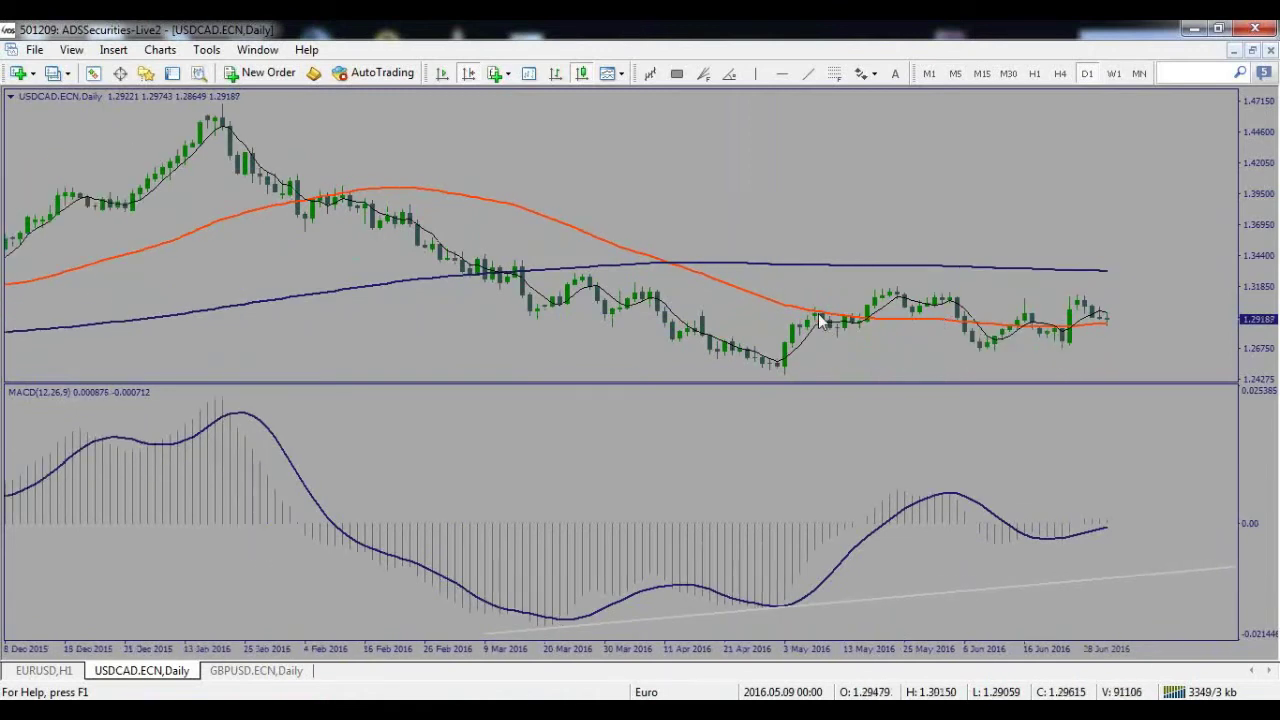
scroll(810, 328, "right", 3)
middle_click(751, 312)
left_click(755, 320)
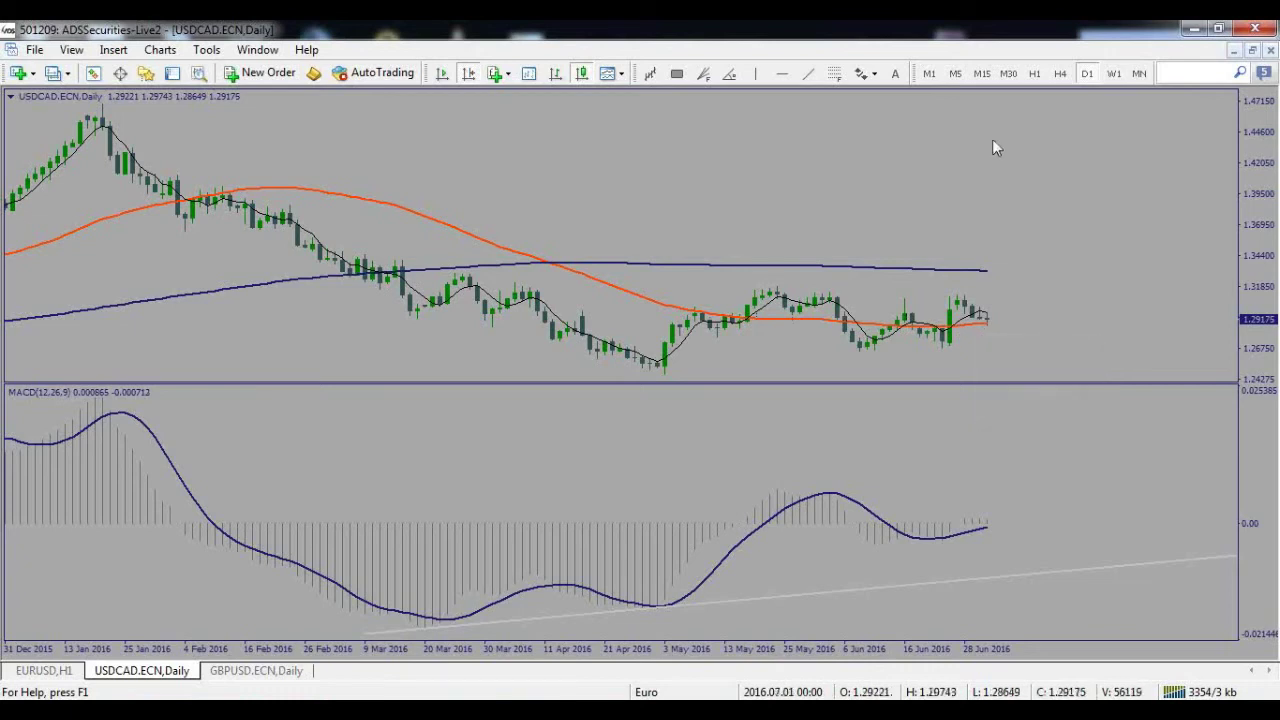
Set USDCAD to the weekly timeframe and examine the MACD and price candles from April to June 2016
left_click(1113, 74)
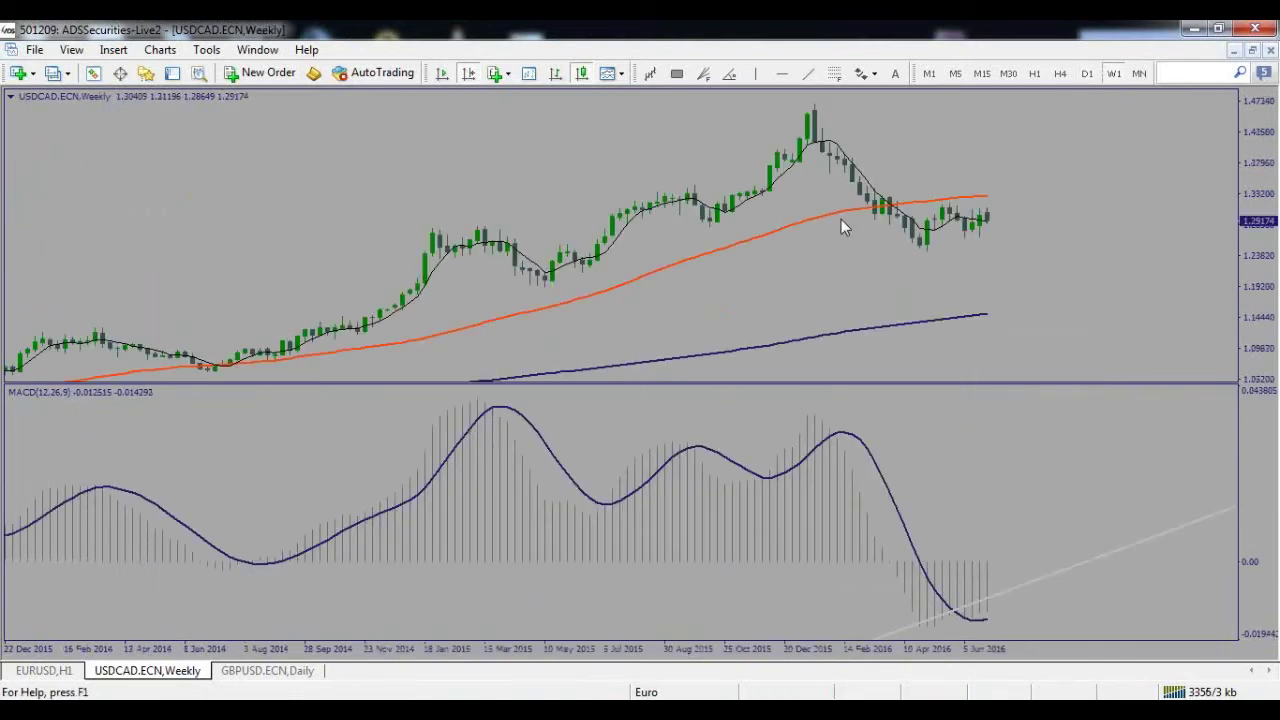
middle_click(944, 464)
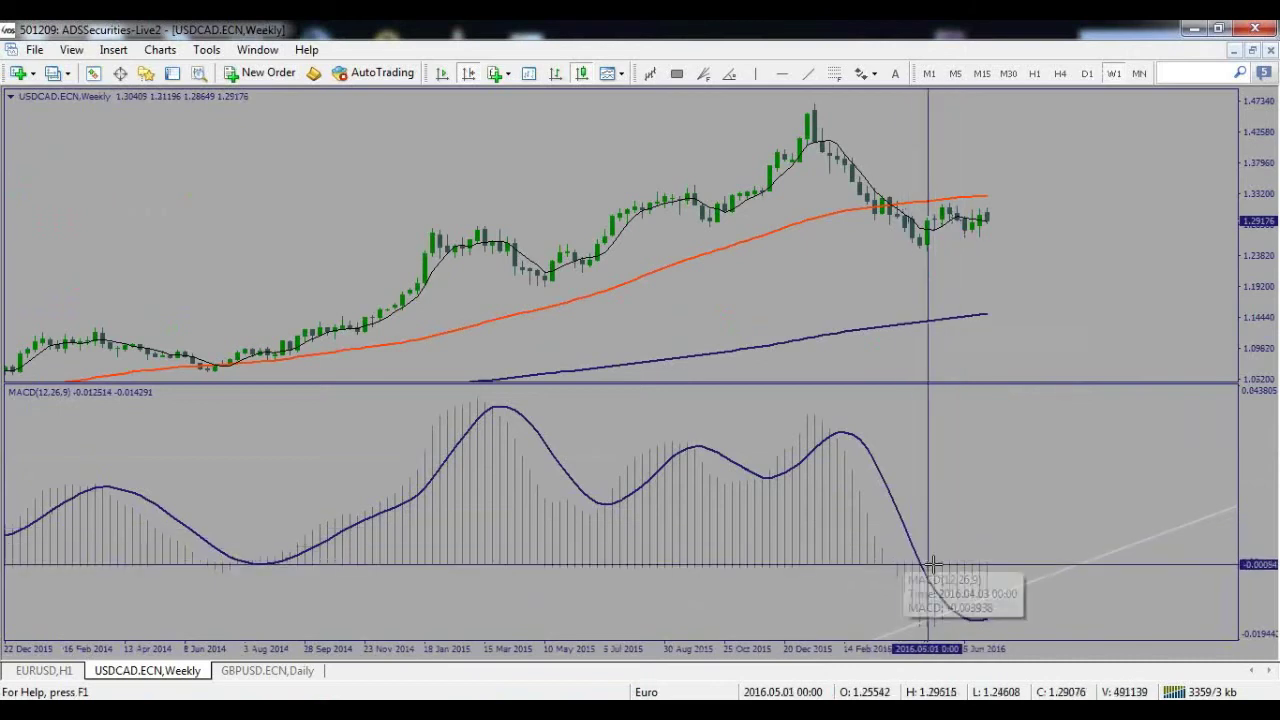
middle_click(987, 606)
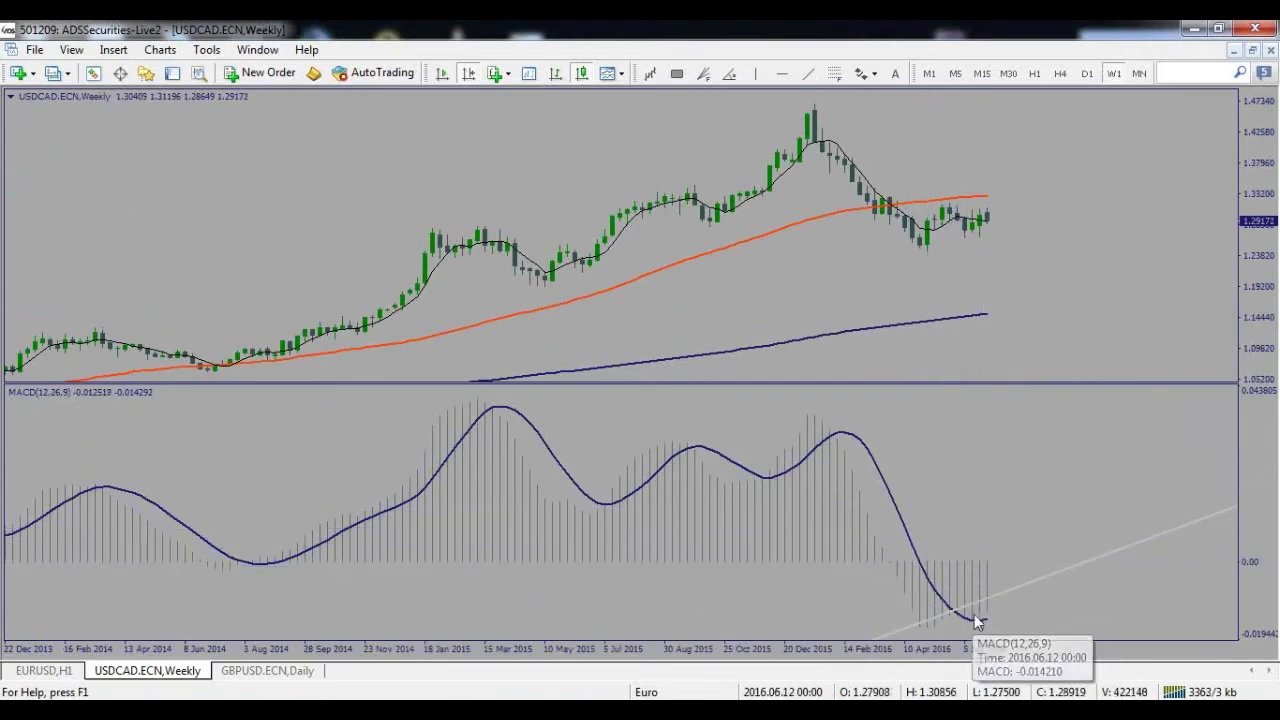
middle_click(978, 250)
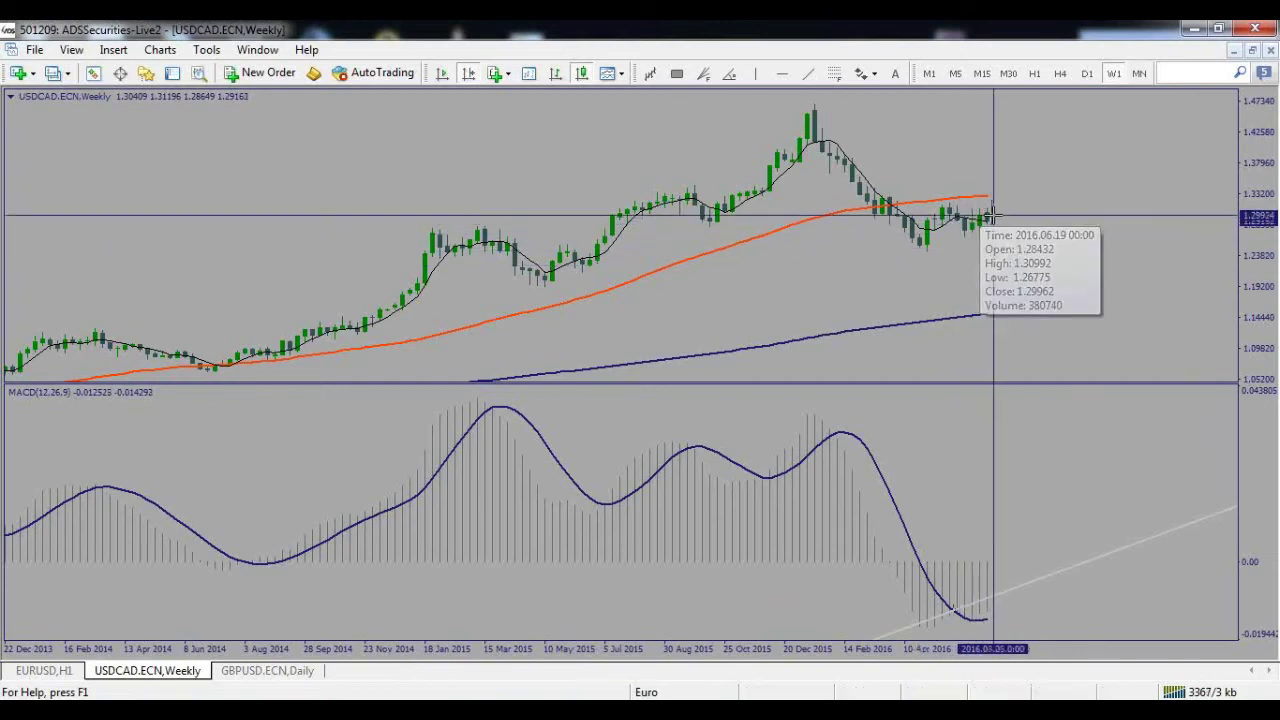
Enlarge the MACD pane on the latest USDCAD daily bars and read the signal value at 30 June 2016
left_click(1089, 75)
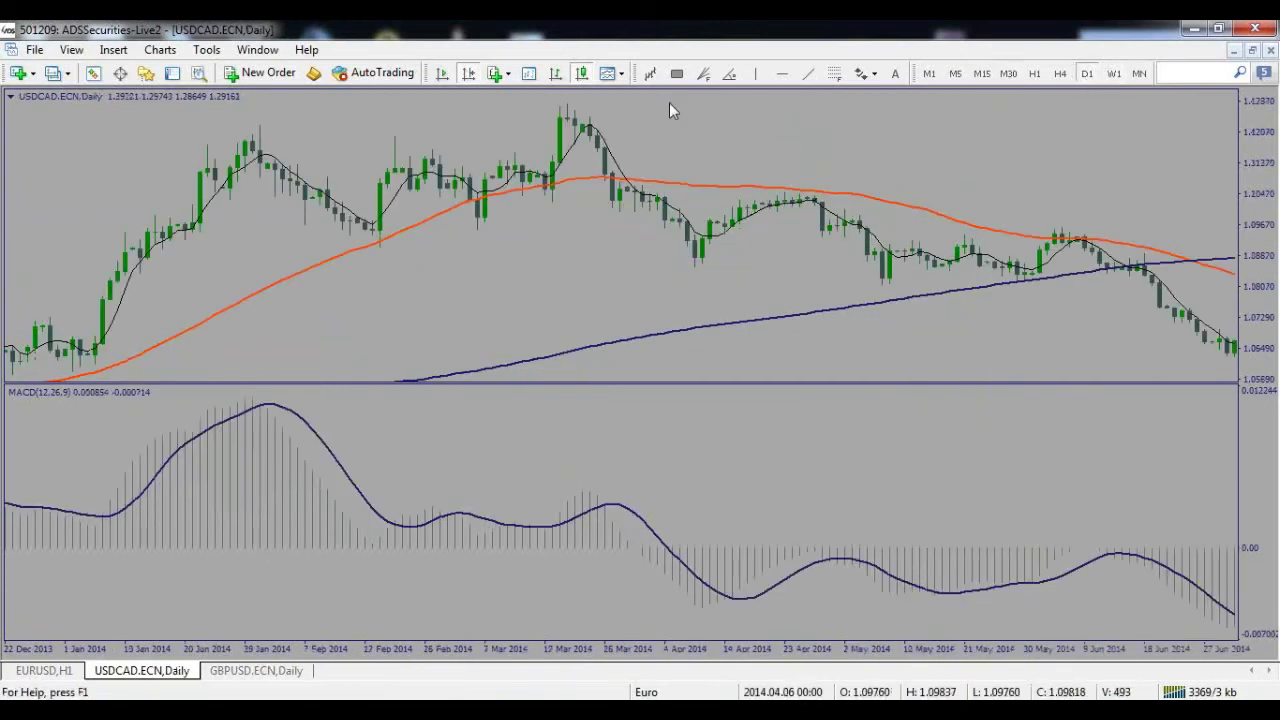
left_click(468, 75)
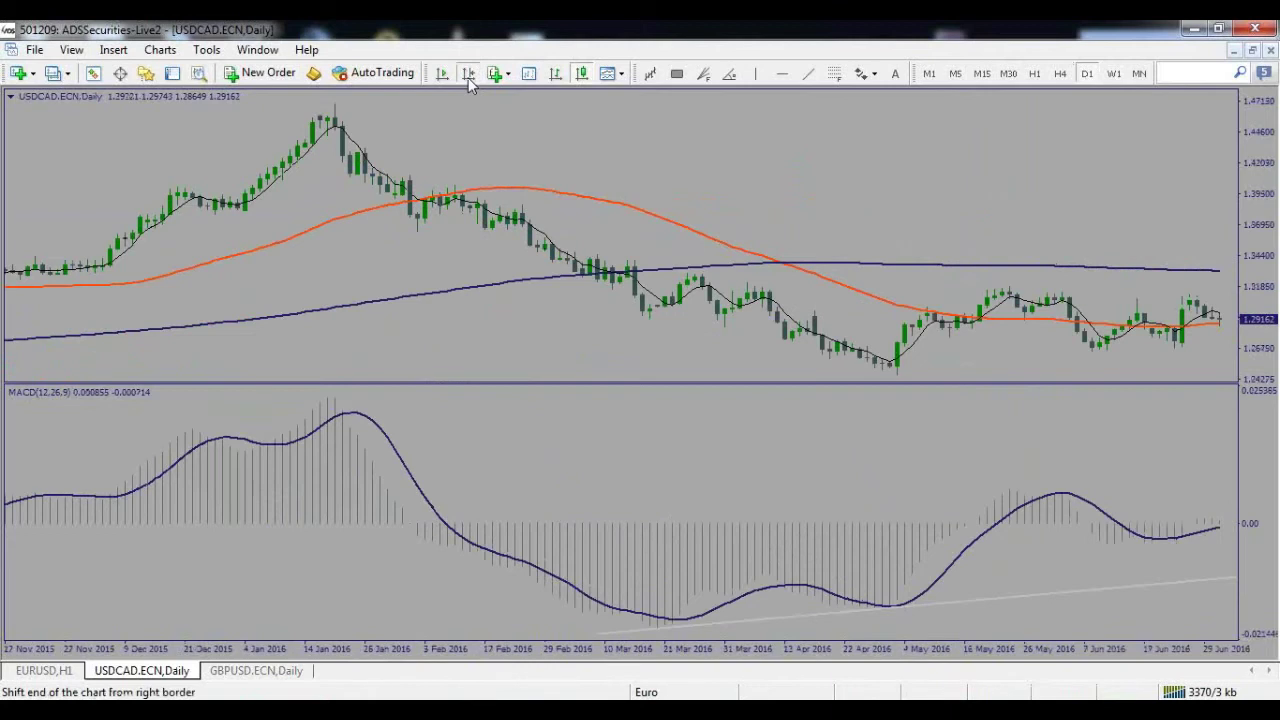
left_click(469, 80)
left_click_drag(814, 381, 814, 358)
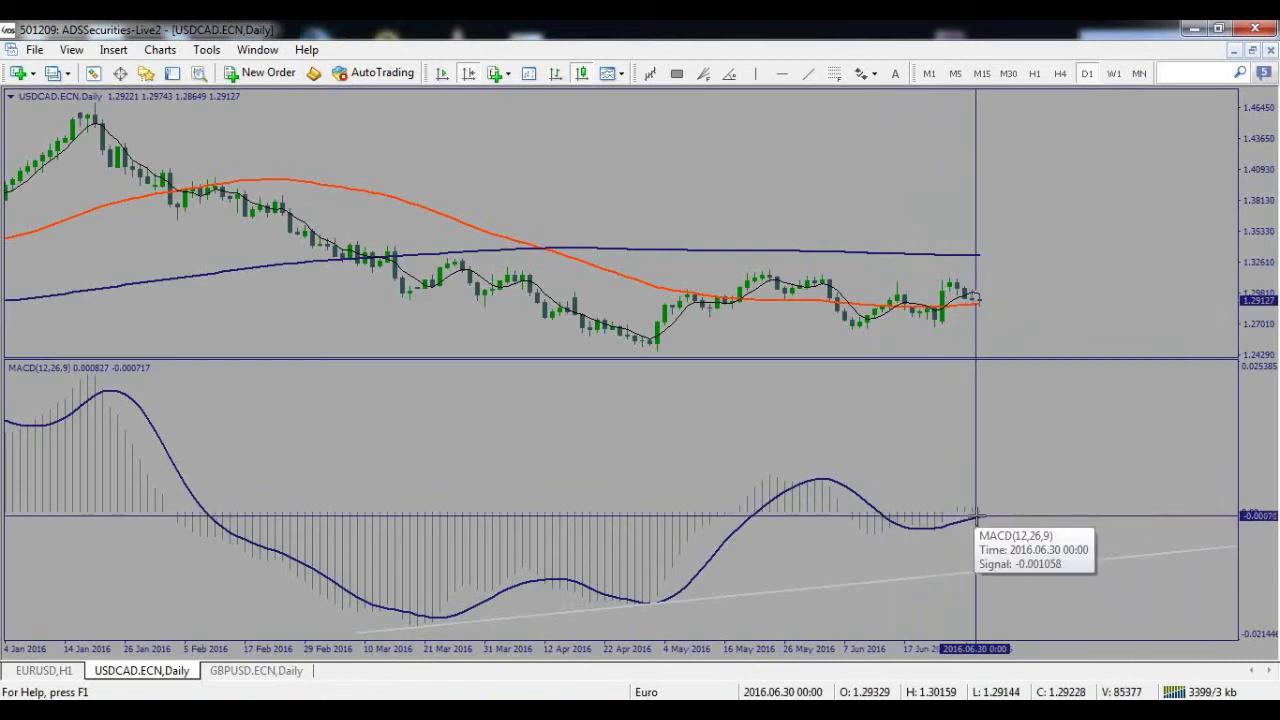
middle_click(897, 330)
middle_click(910, 316)
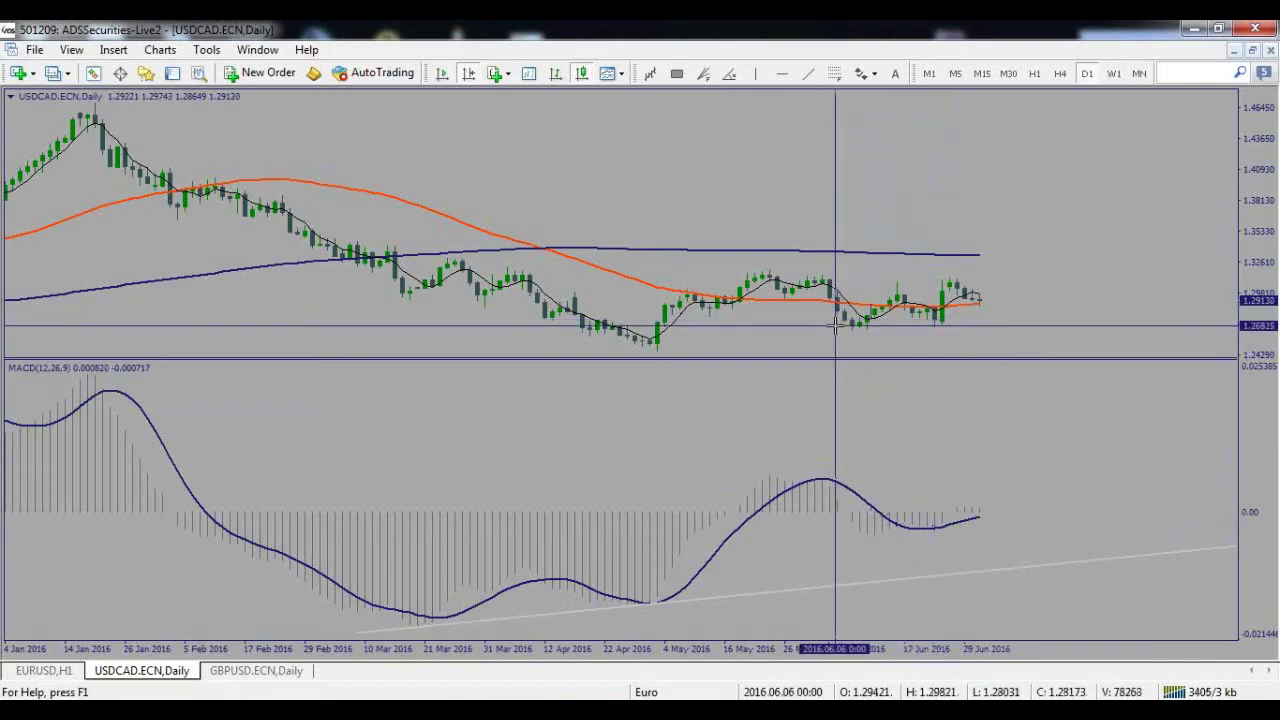
Place a horizontal line at the June 2016 lows on the USDCAD daily chart and compress the price scale
left_click(780, 73)
left_click_drag(857, 338, 779, 329)
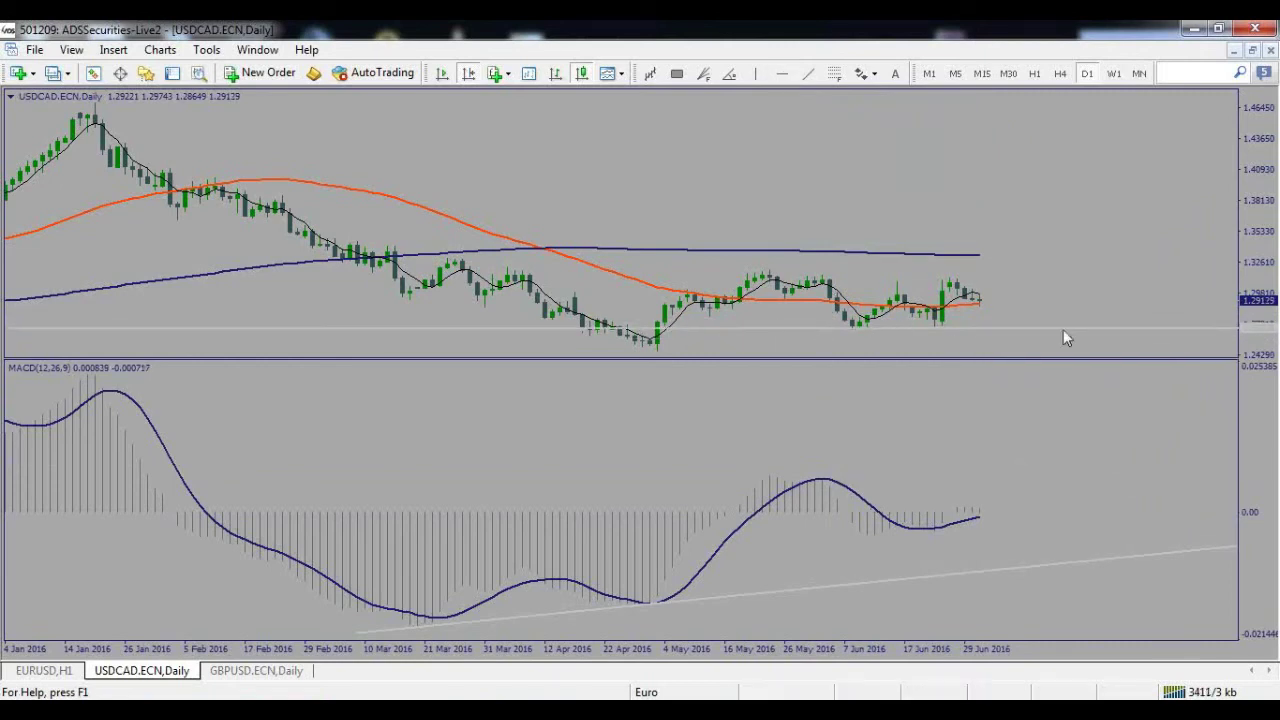
left_click_drag(1245, 245, 1093, 343)
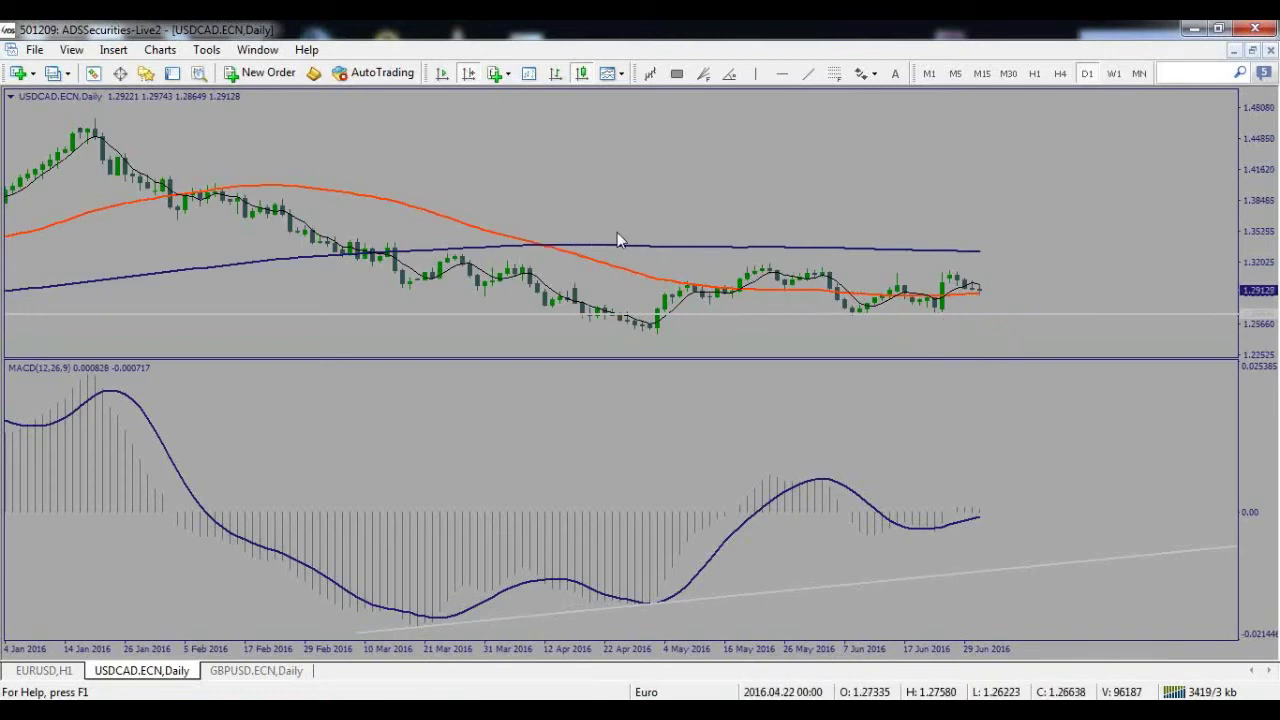
mouse_move(868, 253)
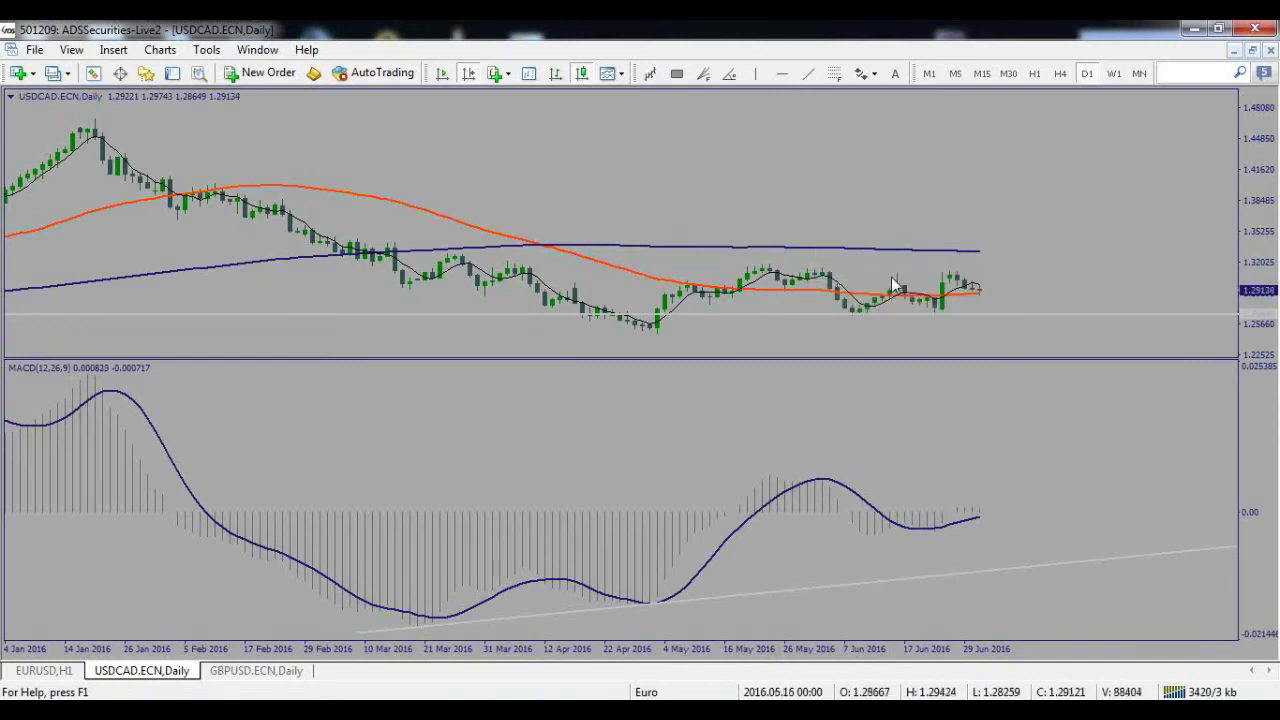
Examine the latest USDCAD daily candles against the moving averages on a more compressed price scale, and inspect the MACD around 17 May 2016
middle_click(890, 265)
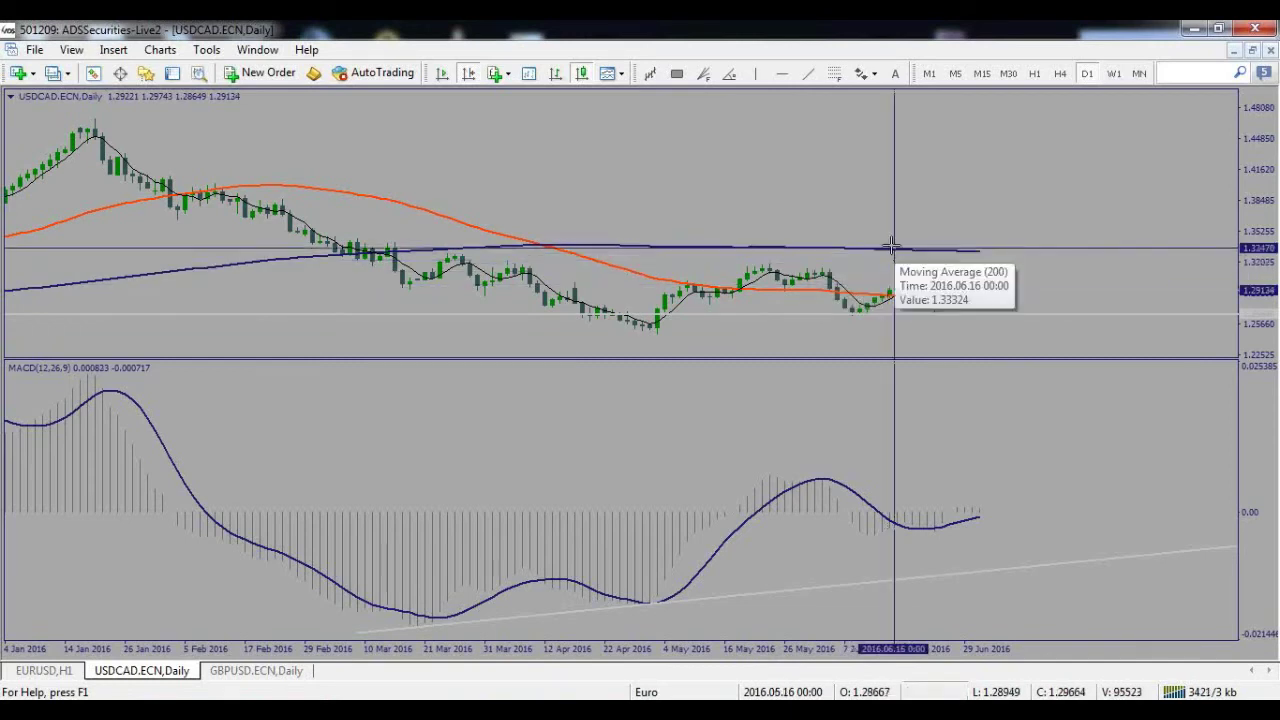
middle_click(868, 246)
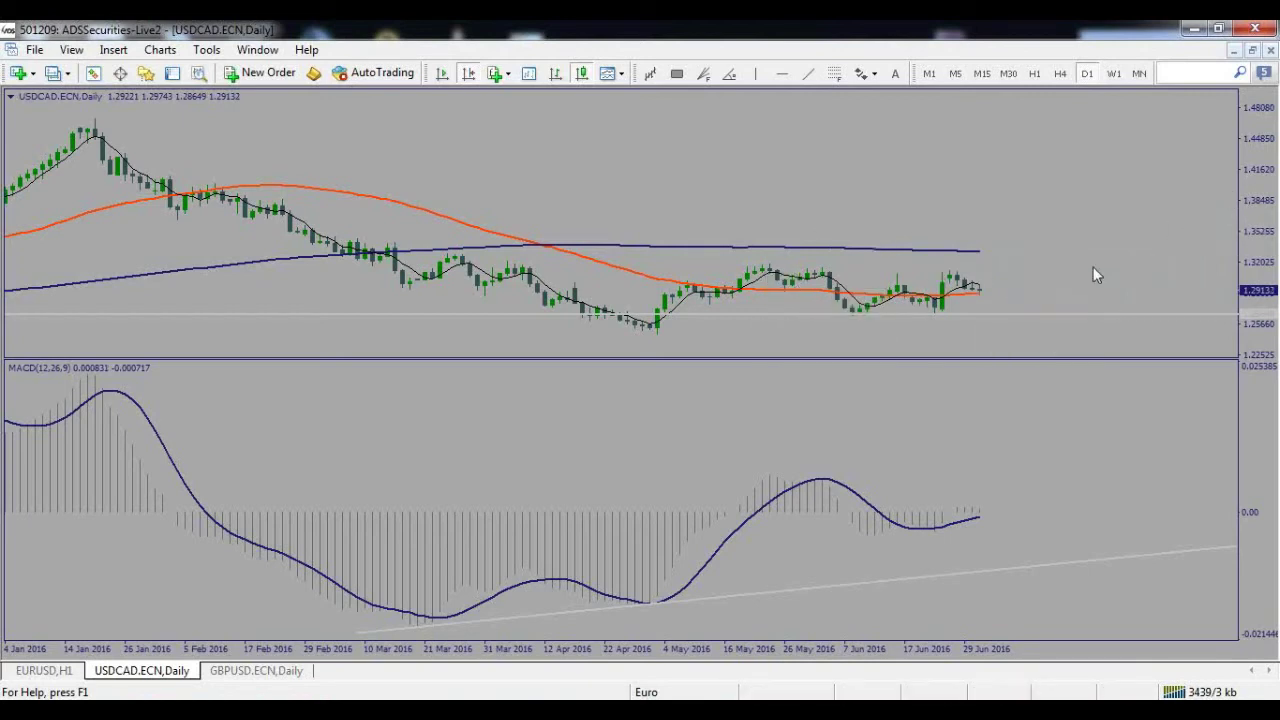
mouse_move(987, 281)
left_click_drag(1251, 214, 1189, 260)
mouse_move(960, 278)
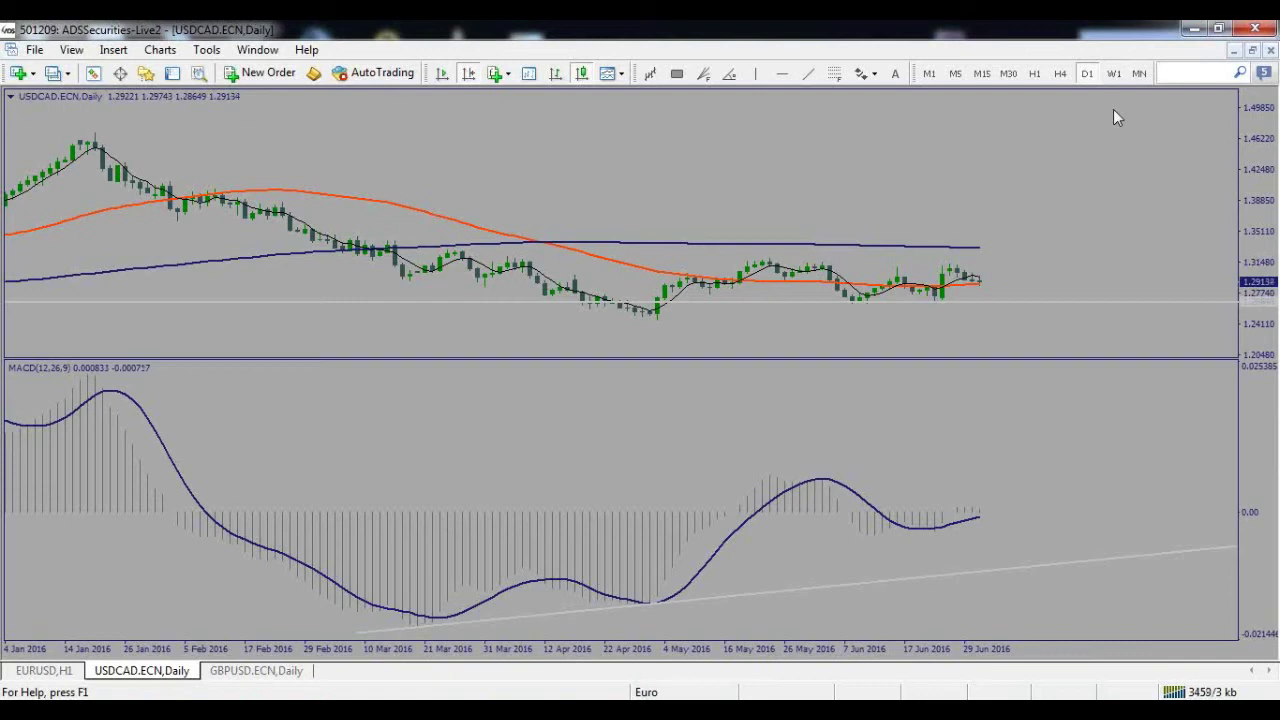
middle_click(731, 518)
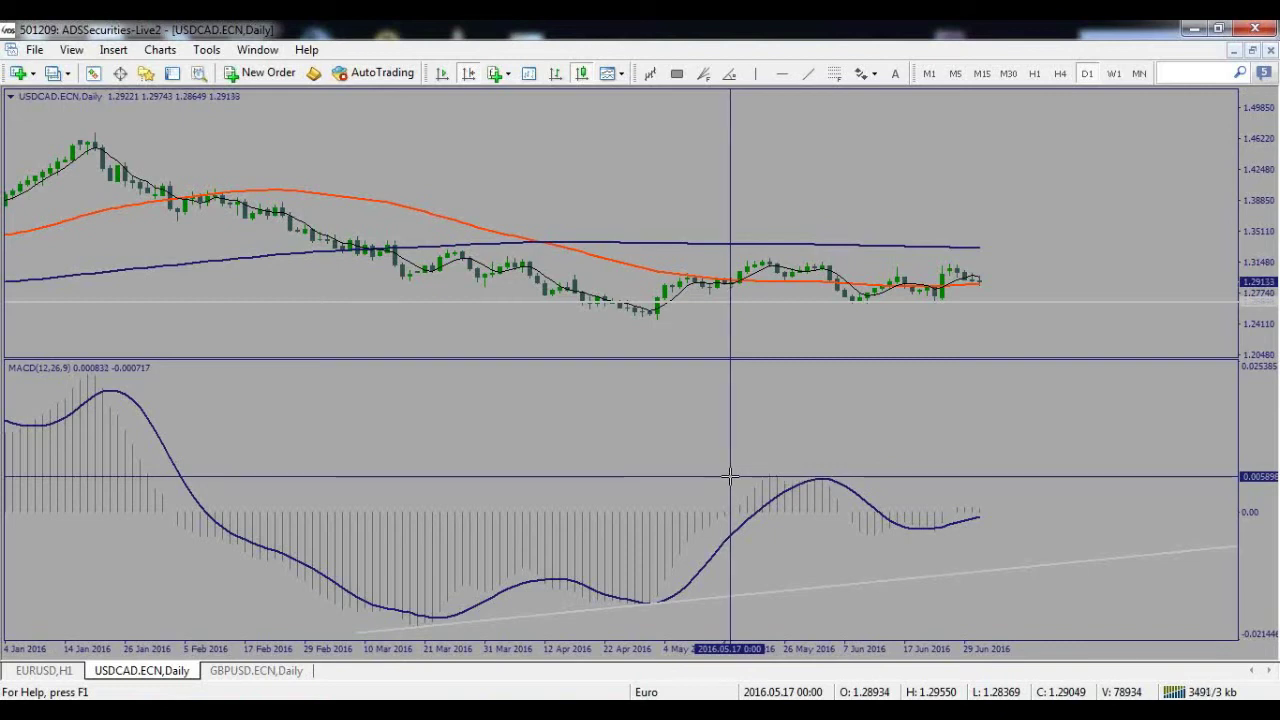
left_click(730, 476)
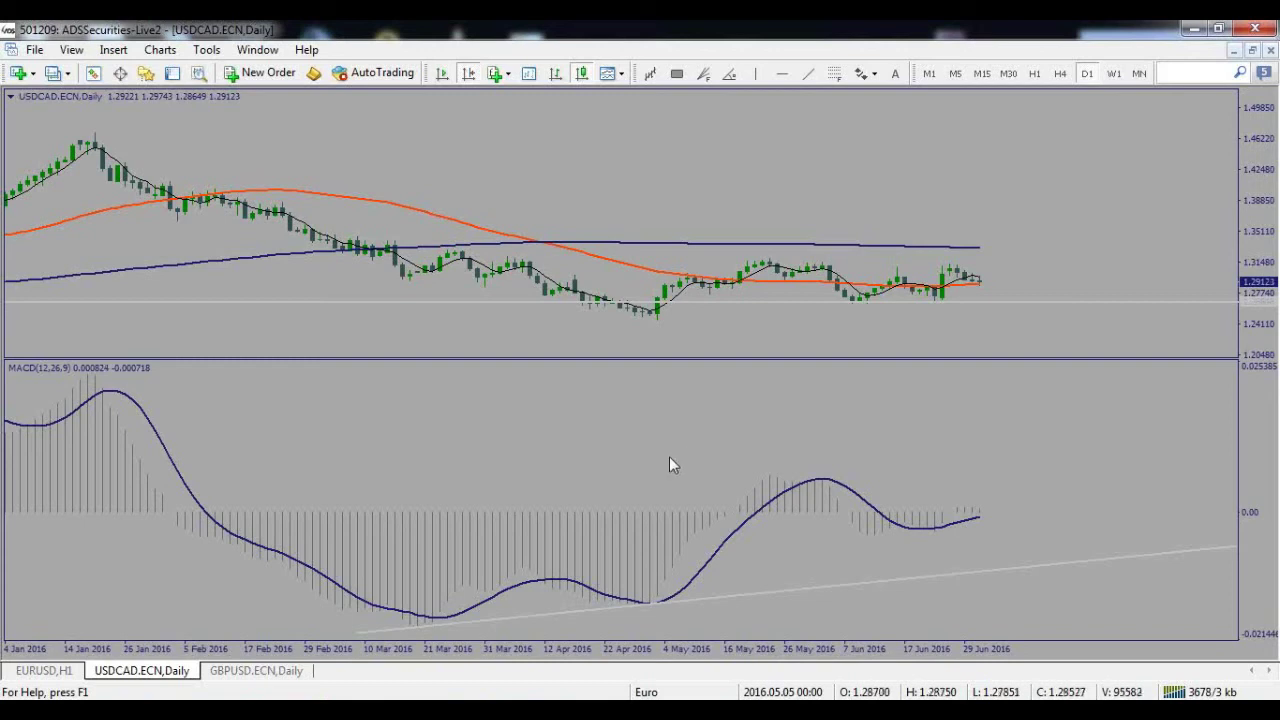
Set GBPUSD to the weekly timeframe and draw a Fibonacci retracement from the April 2016 high down to the 10 April candle's low
left_click(256, 670)
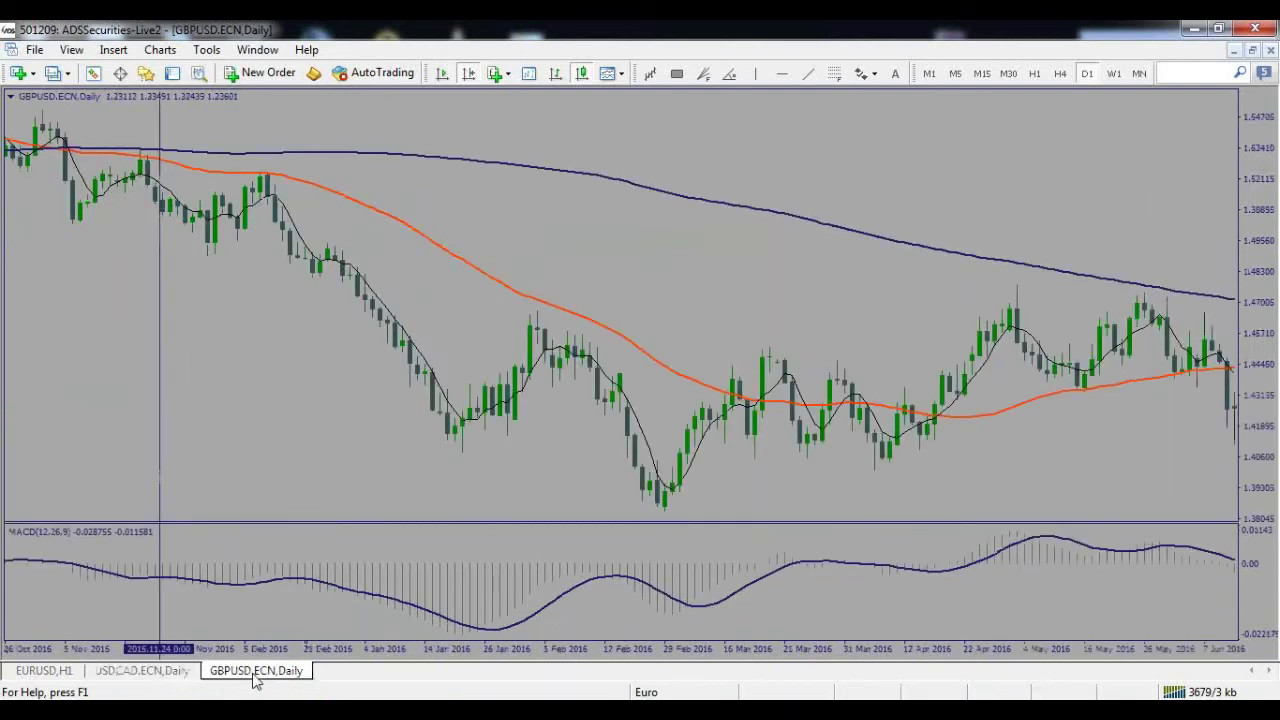
left_click(1114, 74)
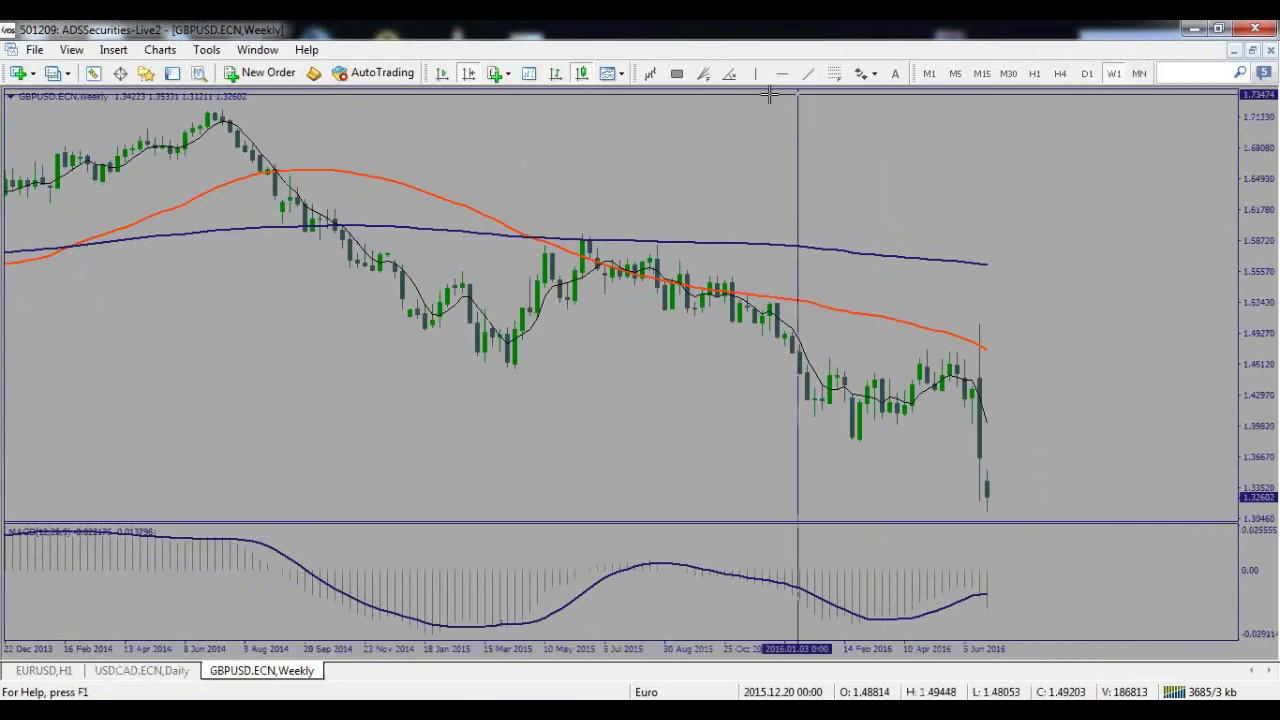
left_click(834, 73)
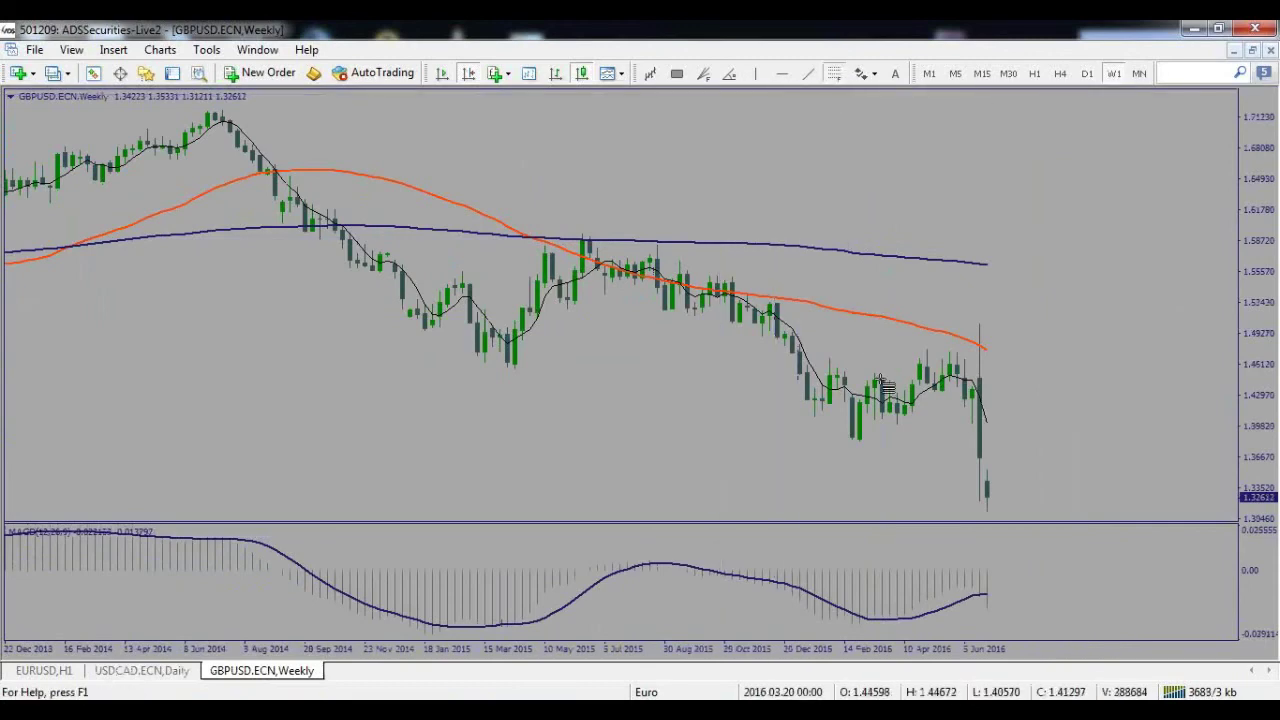
left_click_drag(924, 356, 902, 421)
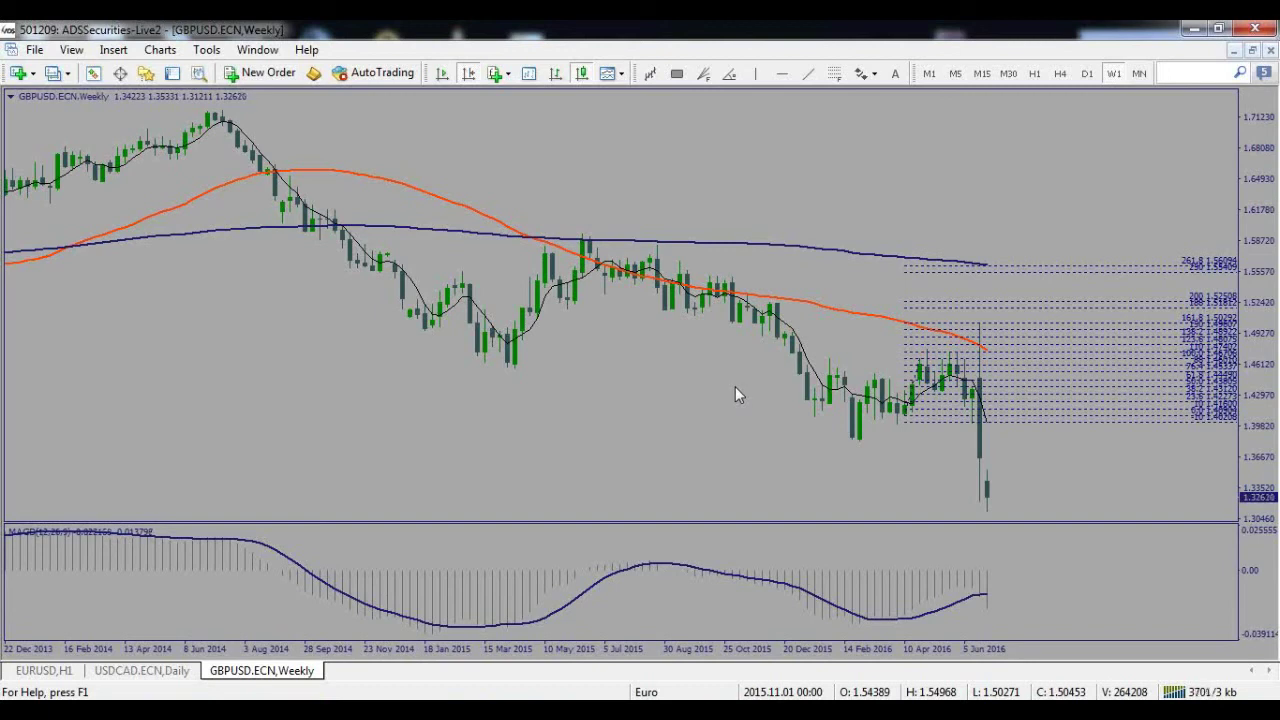
Enlarge the recent GBPUSD weekly candles and flip the Fibonacci retracement so level 0.0 is at 1.46706 and level 100 at 1.40904
middle_click(785, 356)
left_click(804, 330)
key("plus")
scroll(832, 351, "down", 5)
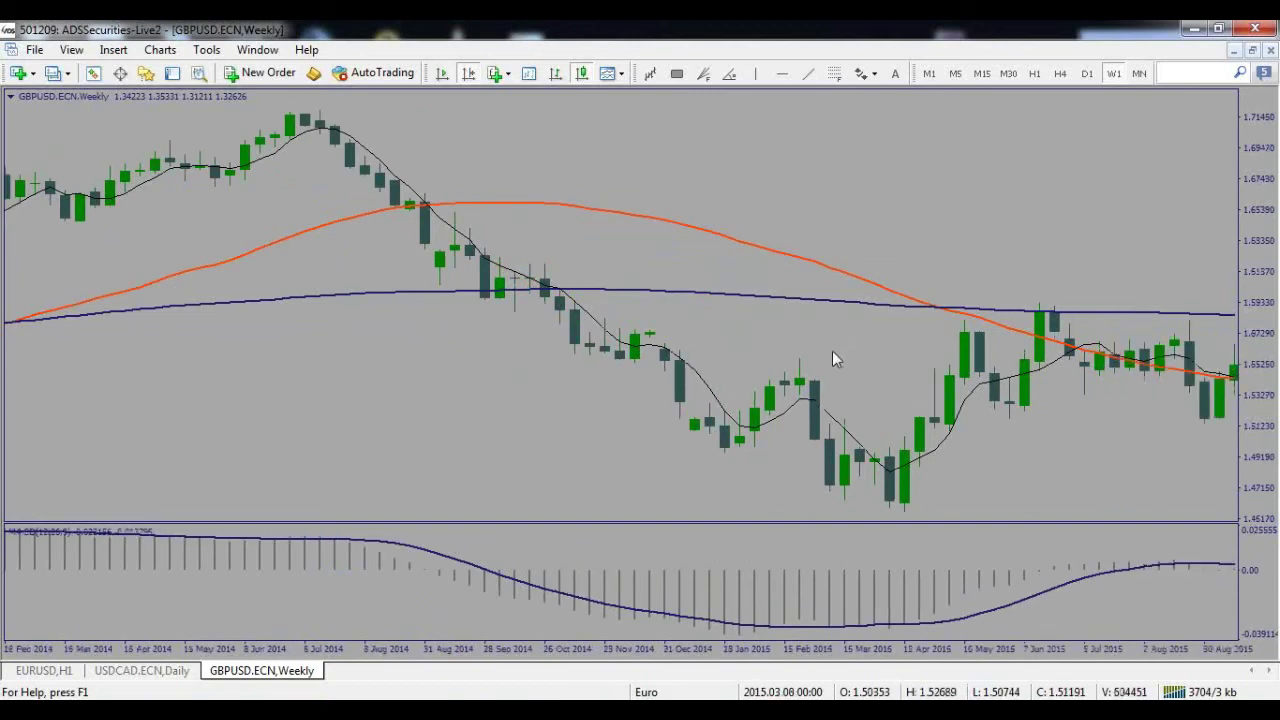
scroll(827, 371, "down", 2)
middle_click(749, 249)
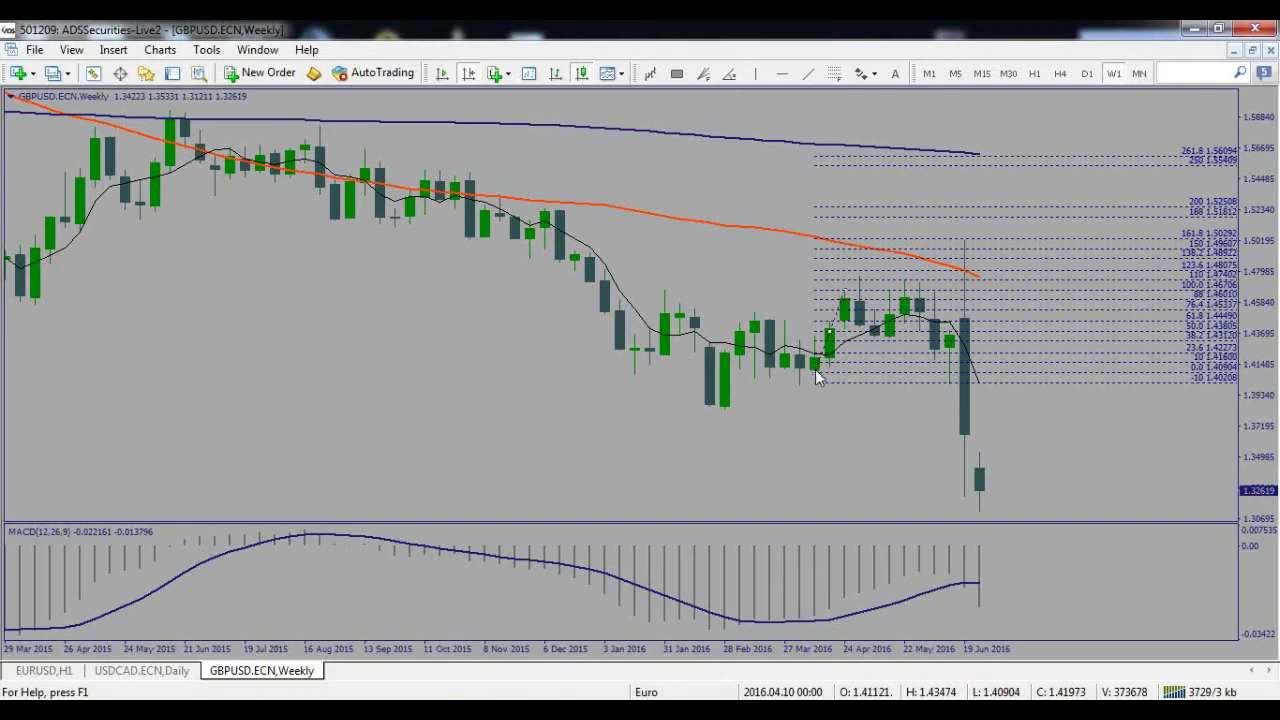
mouse_move(815, 369)
left_mouse_down()
mouse_move(830, 320)
mouse_move(824, 364)
left_mouse_up()
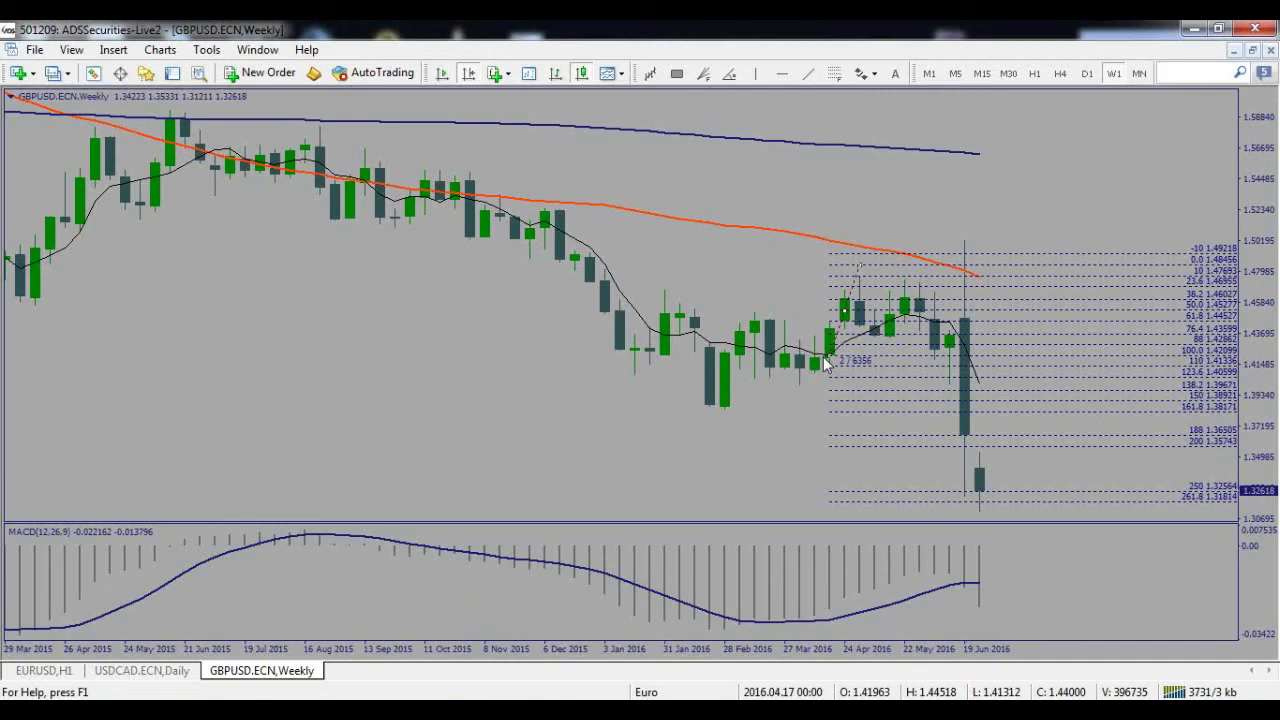
left_click_drag(826, 363, 797, 443)
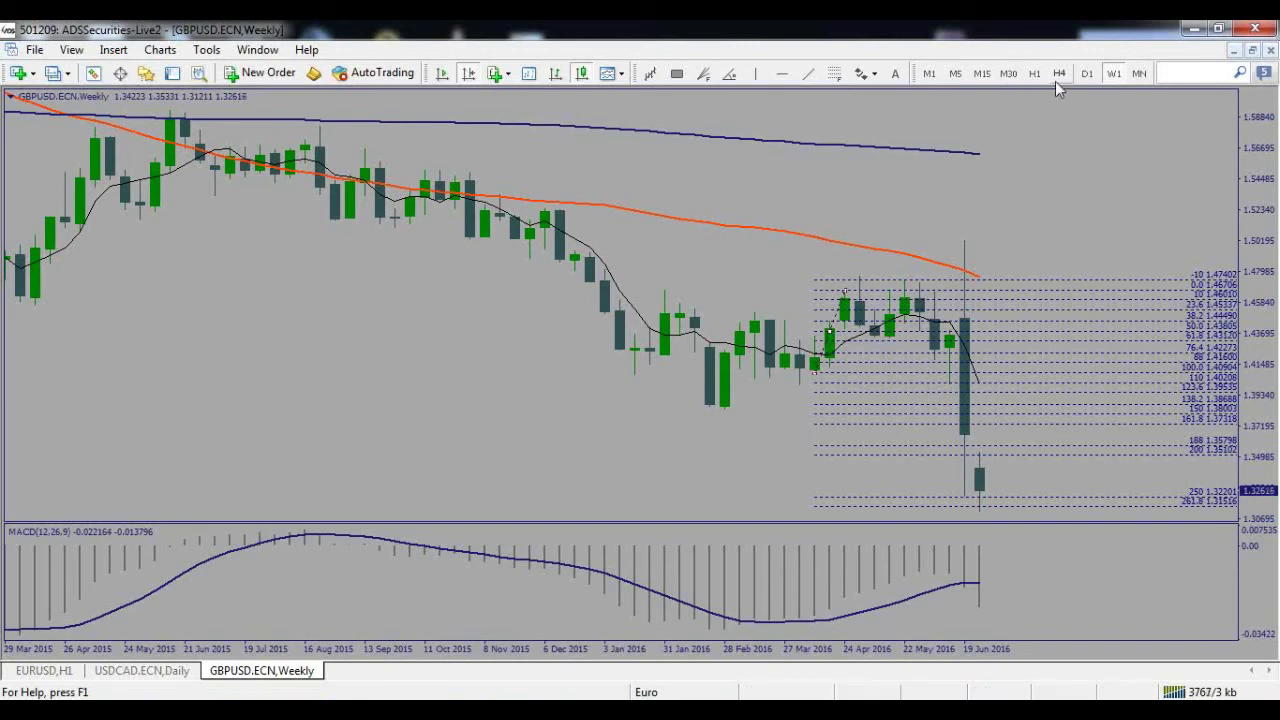
Set GBPUSD to the daily timeframe and examine the latest candles against the Fibonacci levels, keeping a gap after the last bar
left_click(1086, 74)
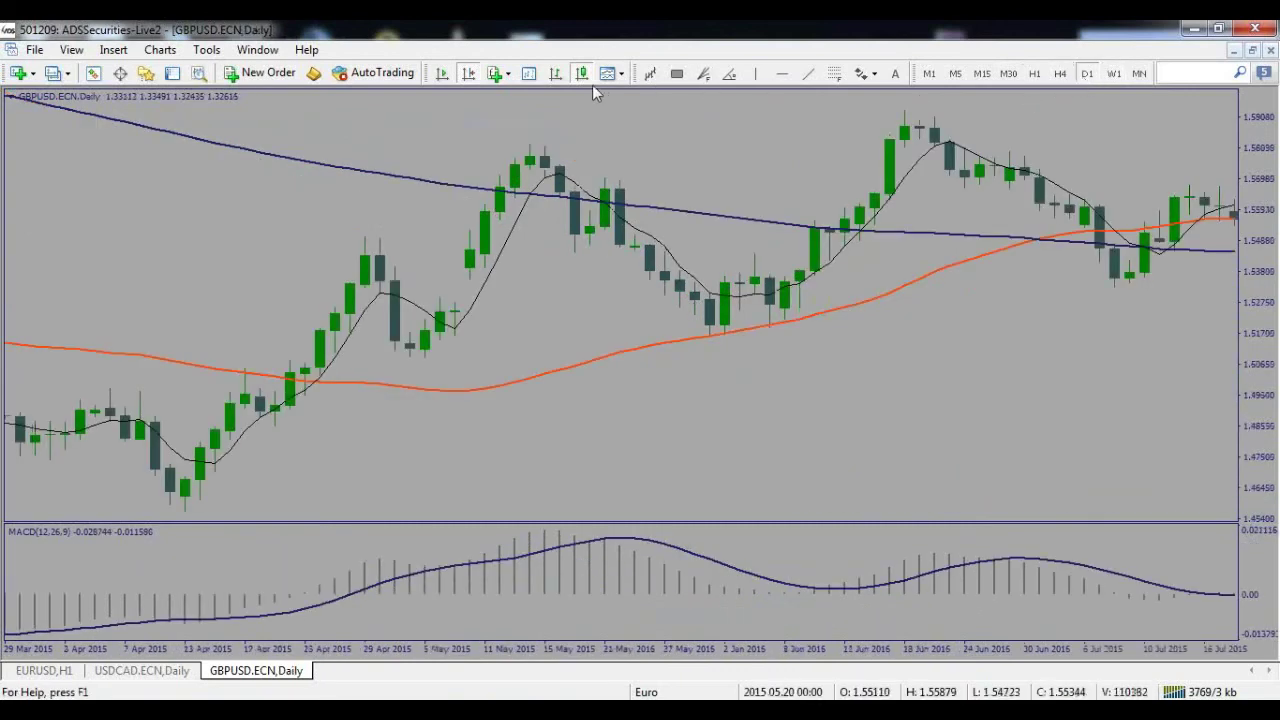
left_click(467, 76)
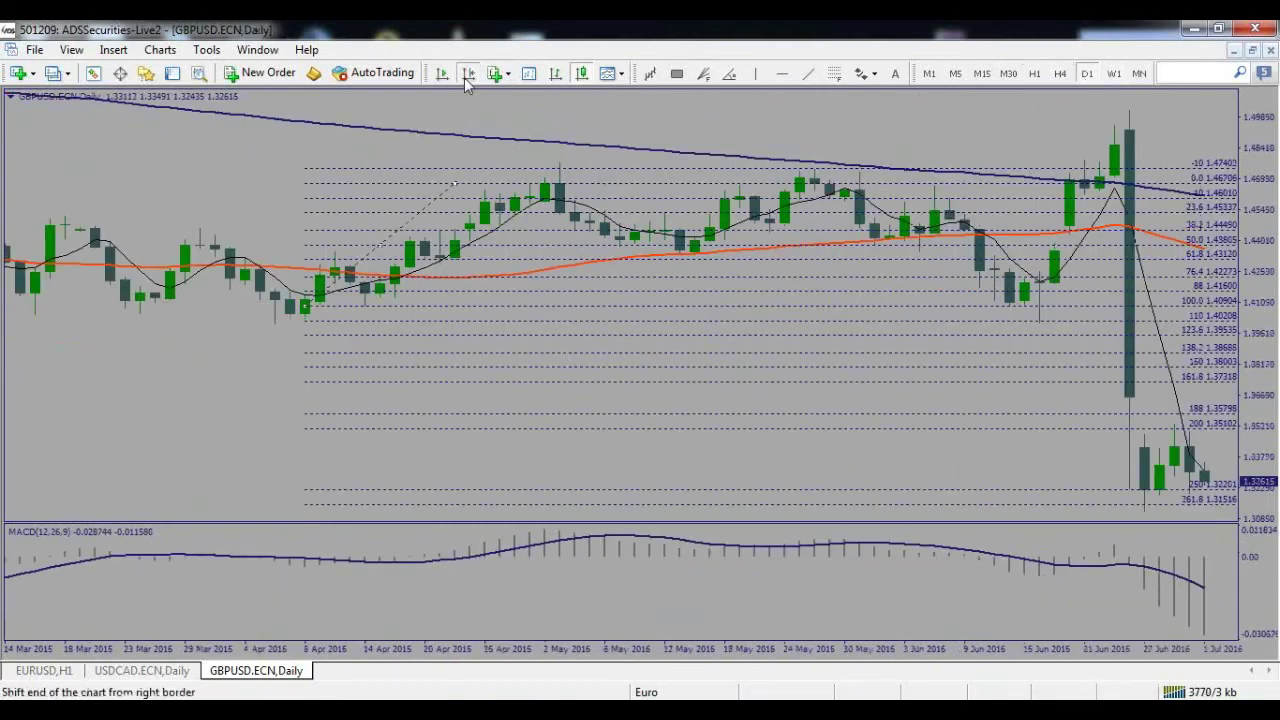
left_click(467, 76)
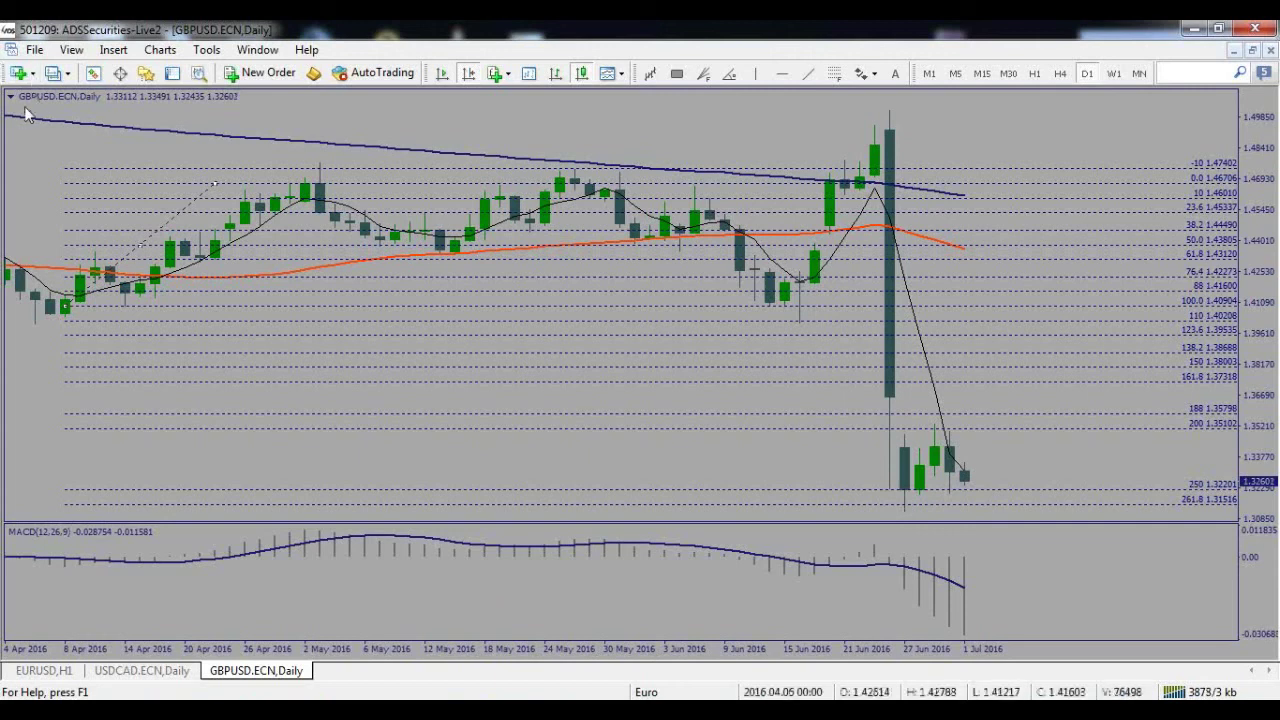
Return GBPUSD to the weekly timeframe and reverse the Fibonacci retracement so level 0.0 is at 1.40904 and level 100 at 1.46706
mouse_move(92, 132)
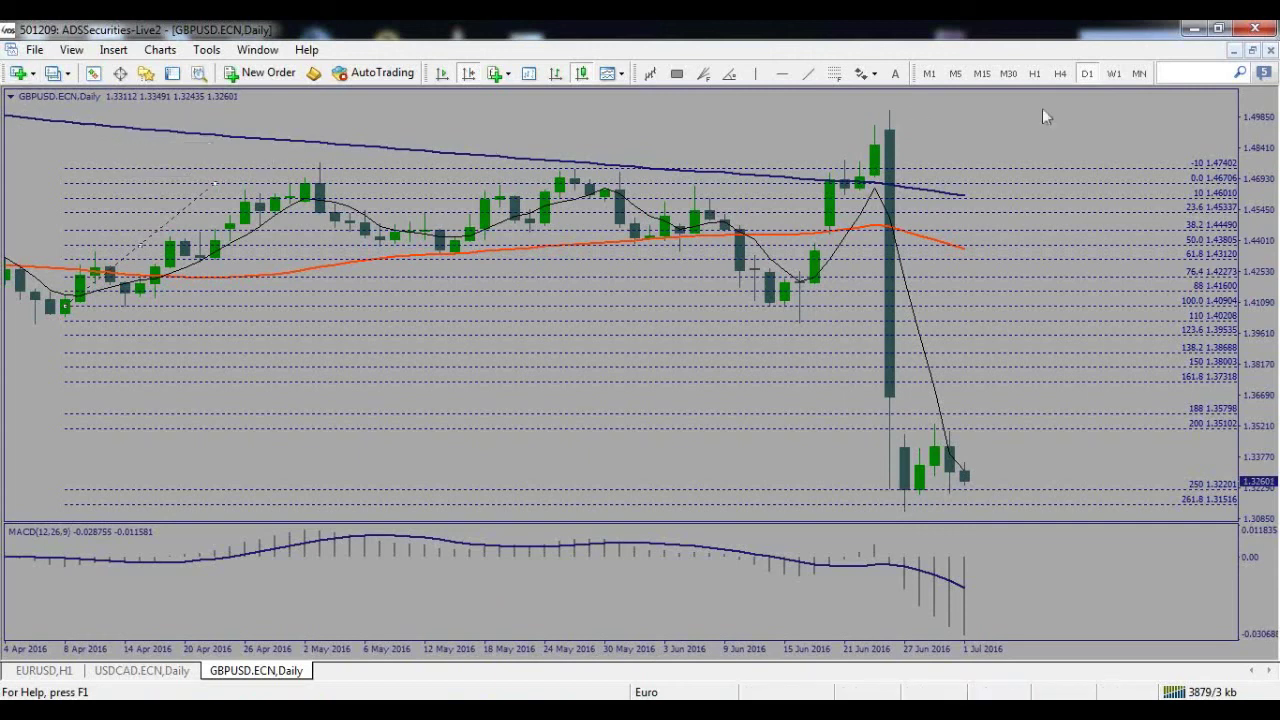
left_click(1113, 79)
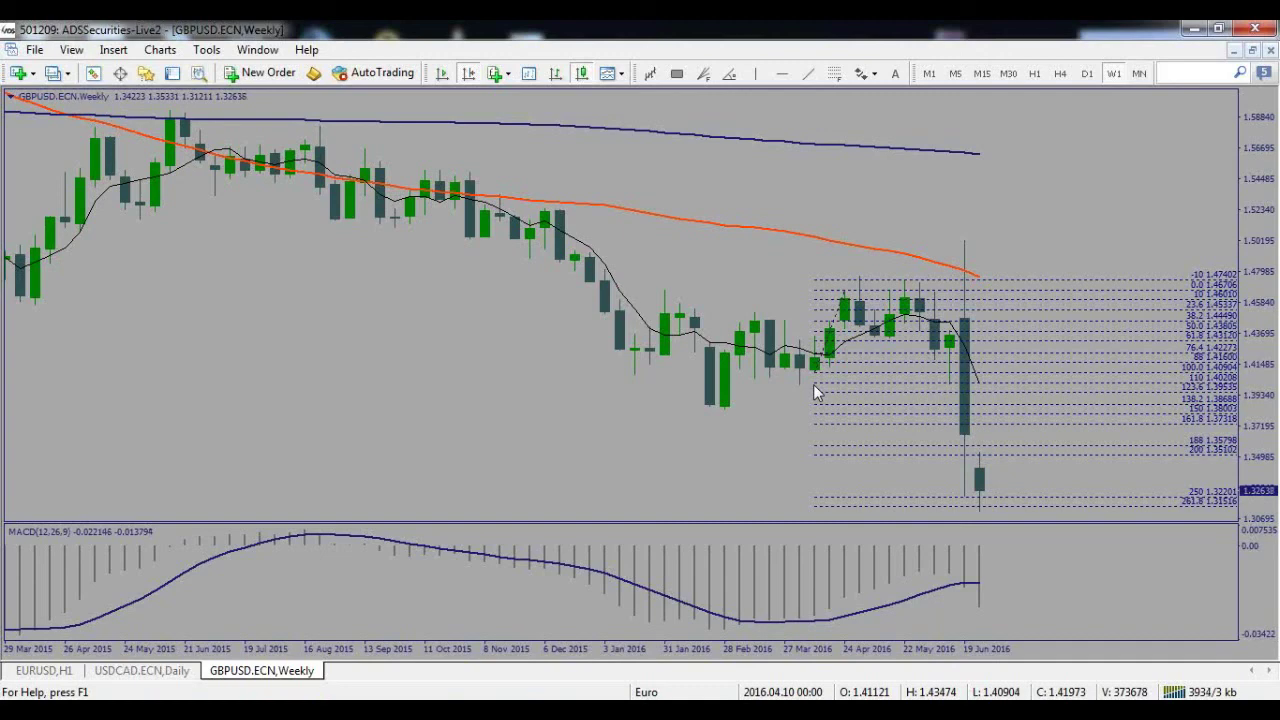
left_click_drag(817, 382, 847, 296)
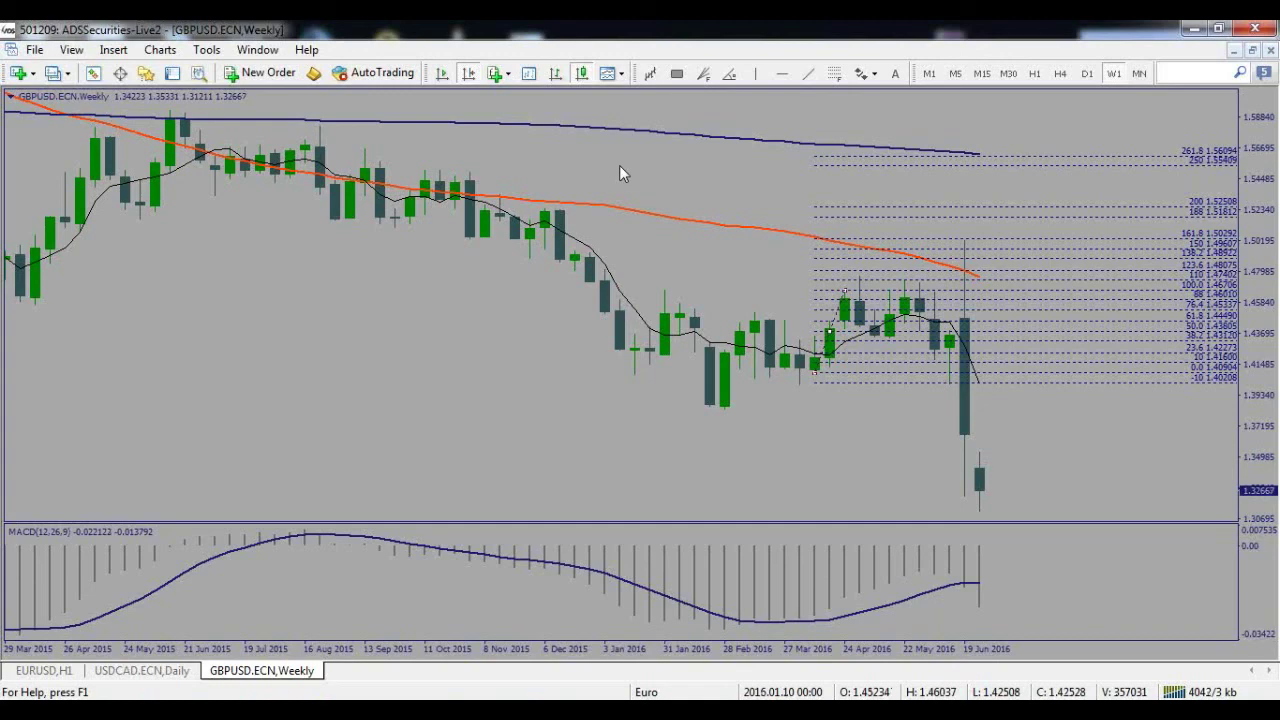
Set GBPUSD to the daily timeframe and examine the late-June 2016 candles against the upper Fibonacci extension levels and blue moving average
left_click(1086, 74)
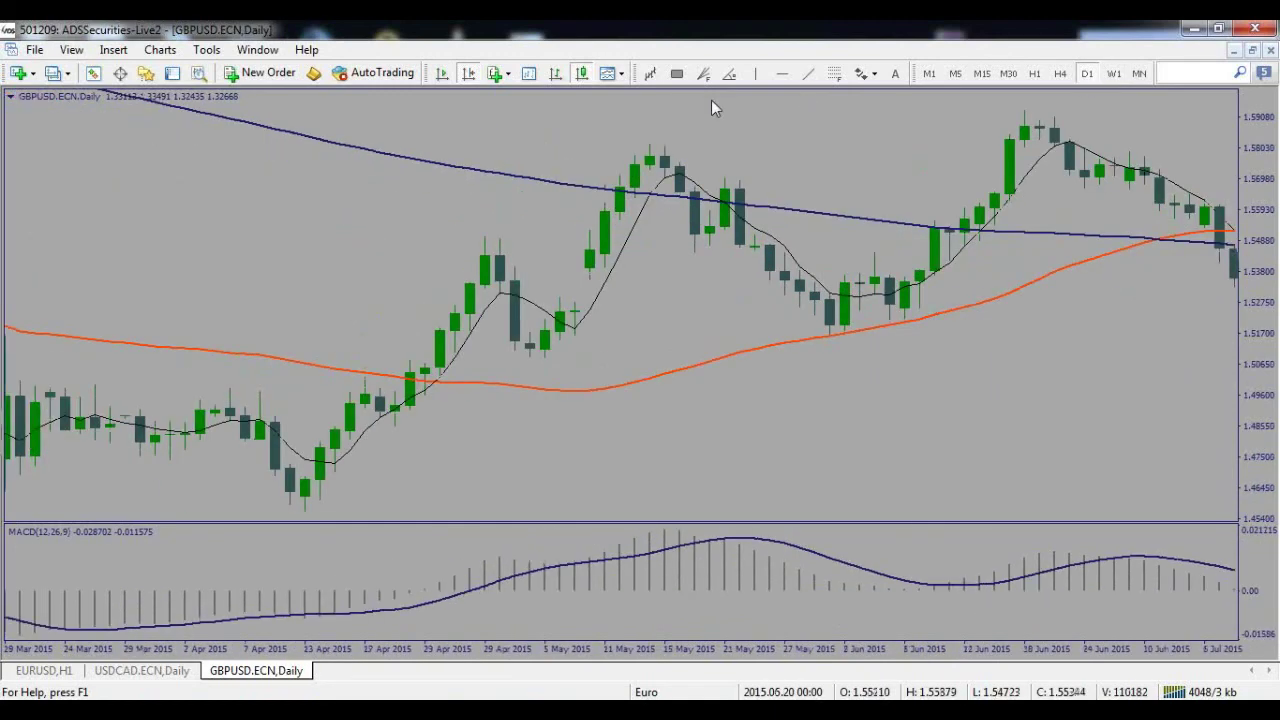
scroll(711, 100, "down", 10)
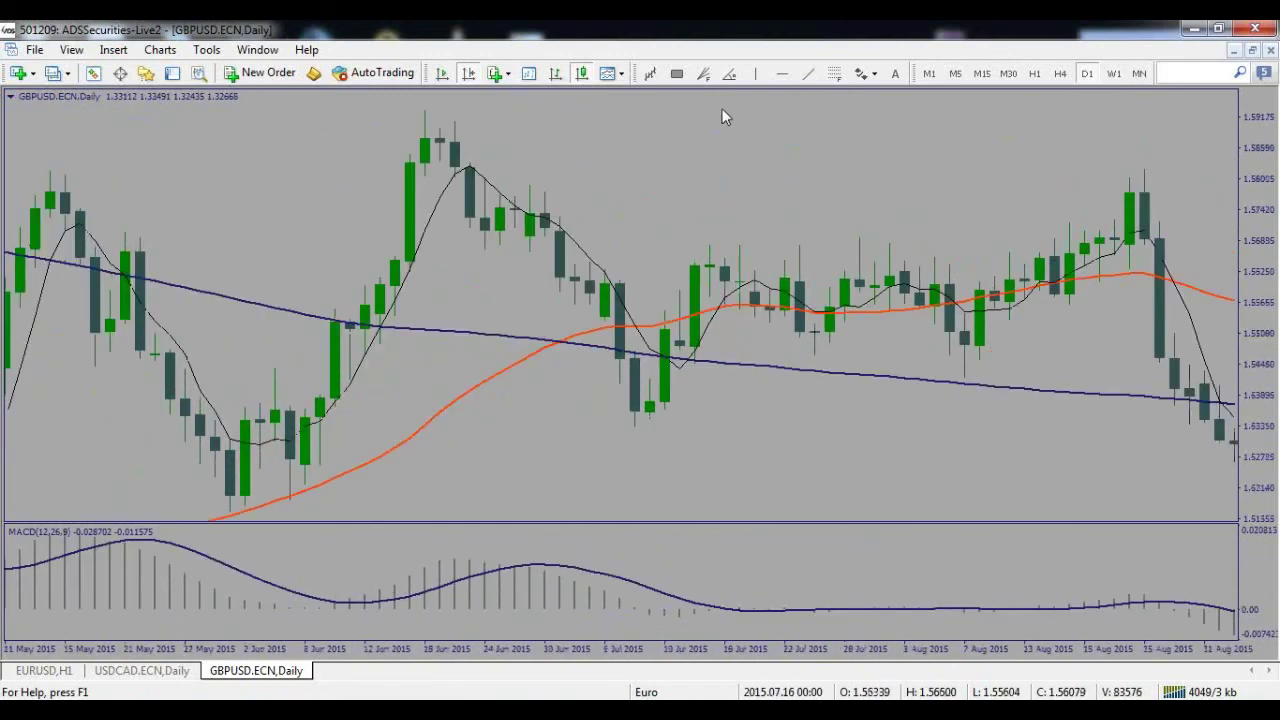
scroll(722, 116, "down", 10)
left_click(468, 74)
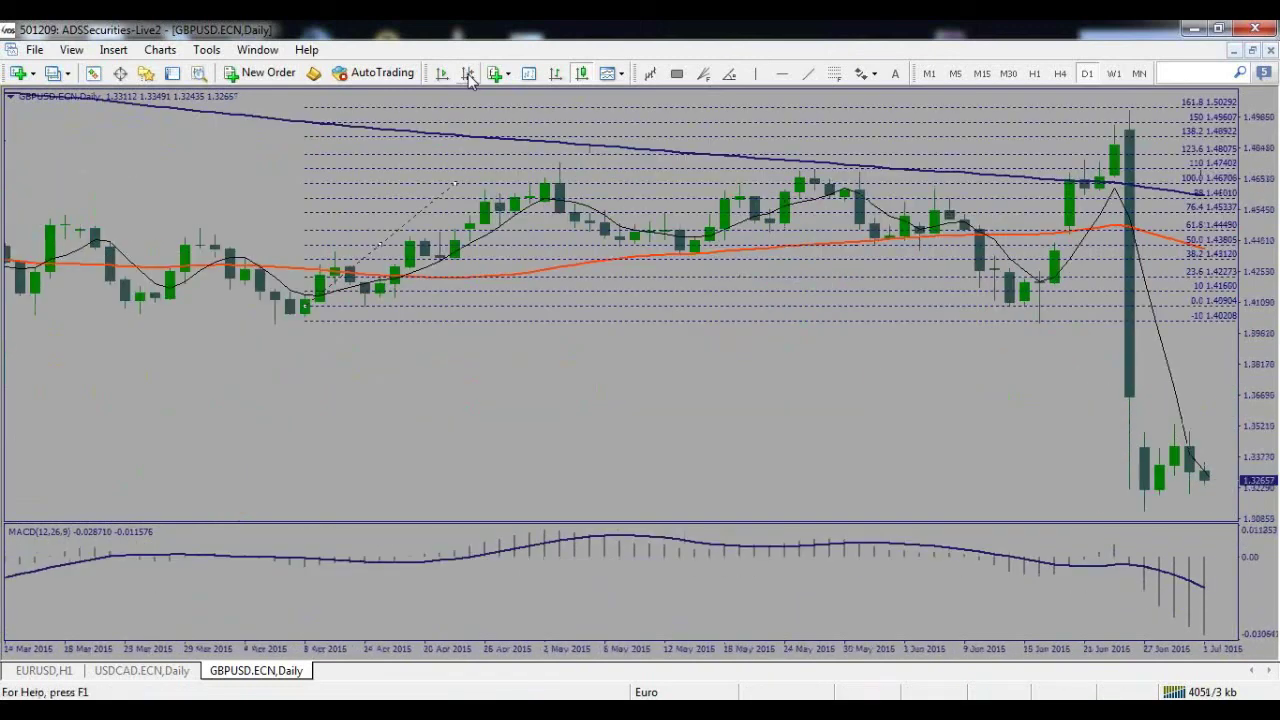
left_click(468, 74)
mouse_move(845, 195)
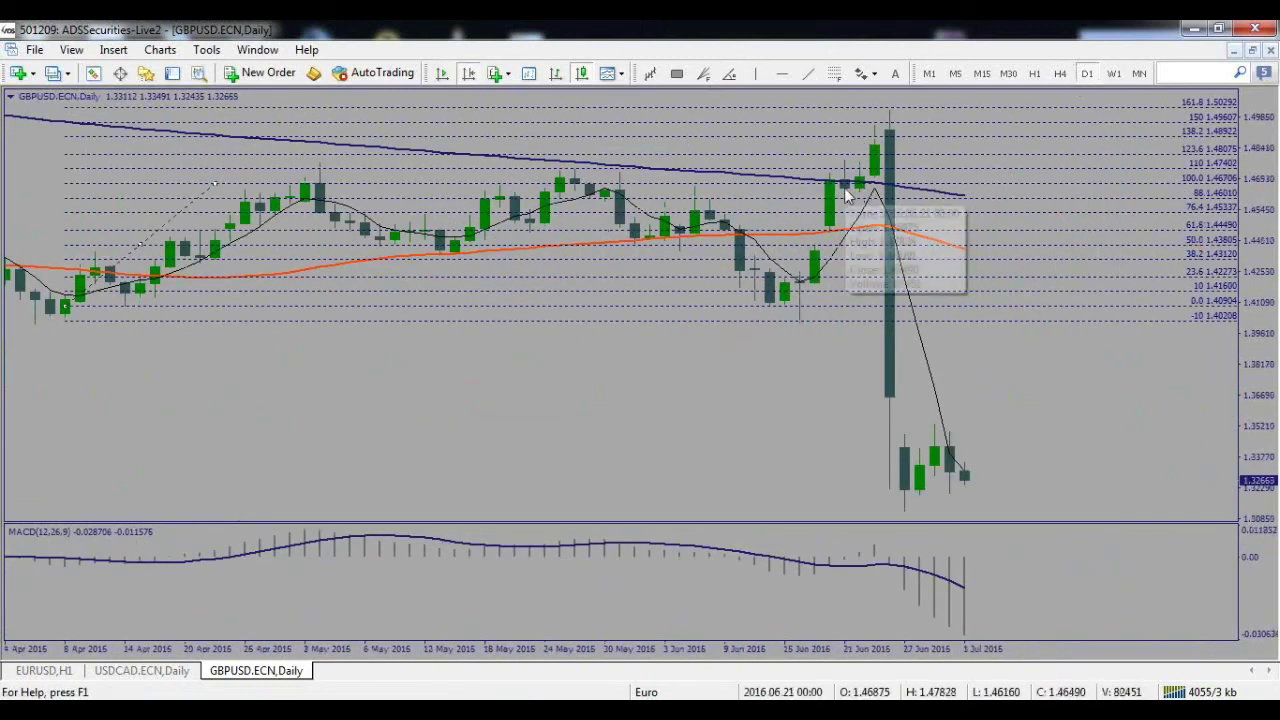